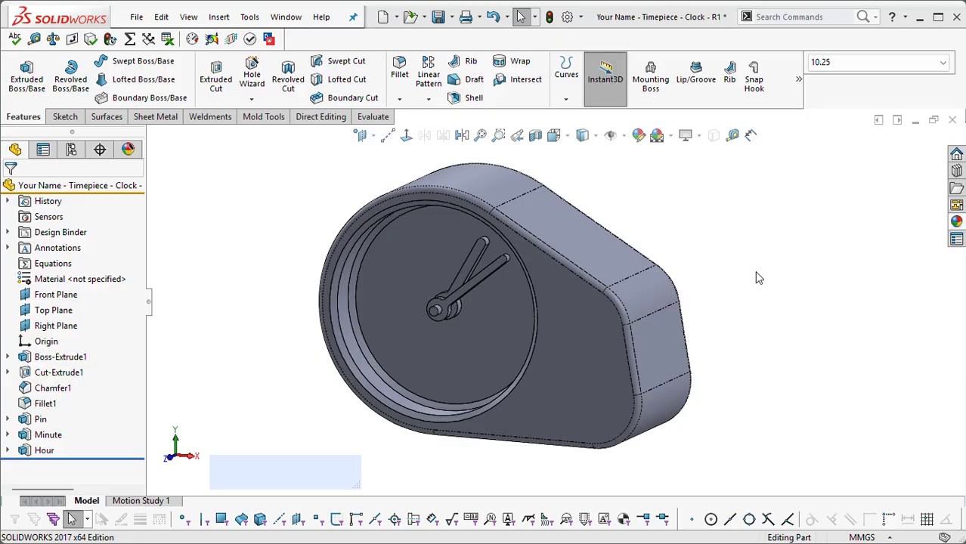
Step: Apply the polished birch 2d appearance from the organic wood library to the clock part
{"action": "left_click", "coordinate": [957, 221]}
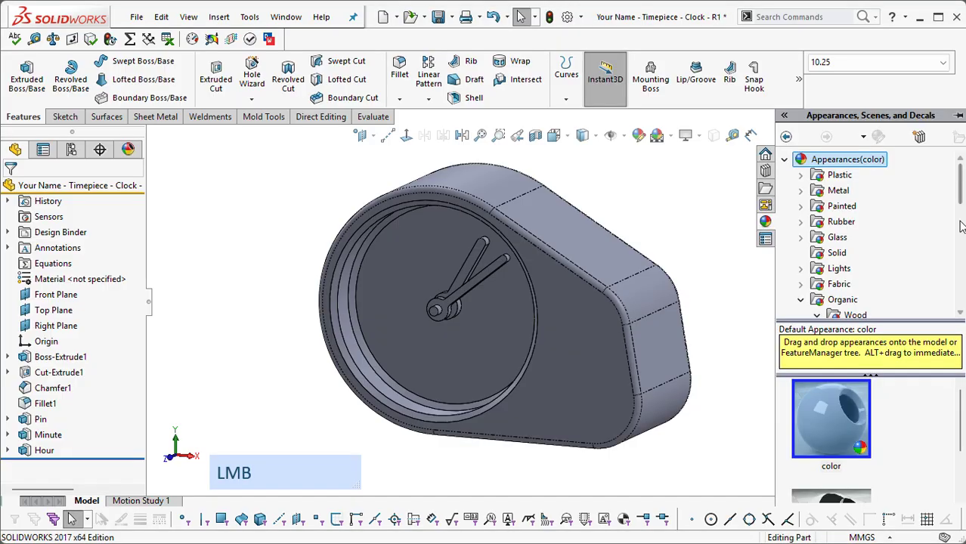
{"action": "scroll", "coordinate": [821, 177], "scroll_direction": "up", "scroll_amount": 2}
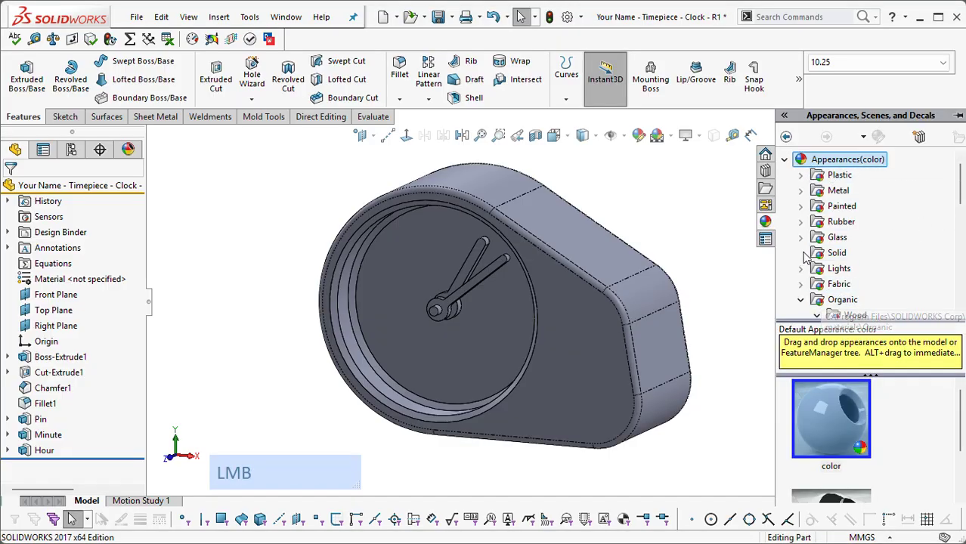
{"action": "left_click", "coordinate": [855, 315]}
{"action": "scroll", "coordinate": [855, 310], "scroll_direction": "down", "scroll_amount": 3}
{"action": "scroll", "coordinate": [859, 412], "scroll_direction": "down", "scroll_amount": 6}
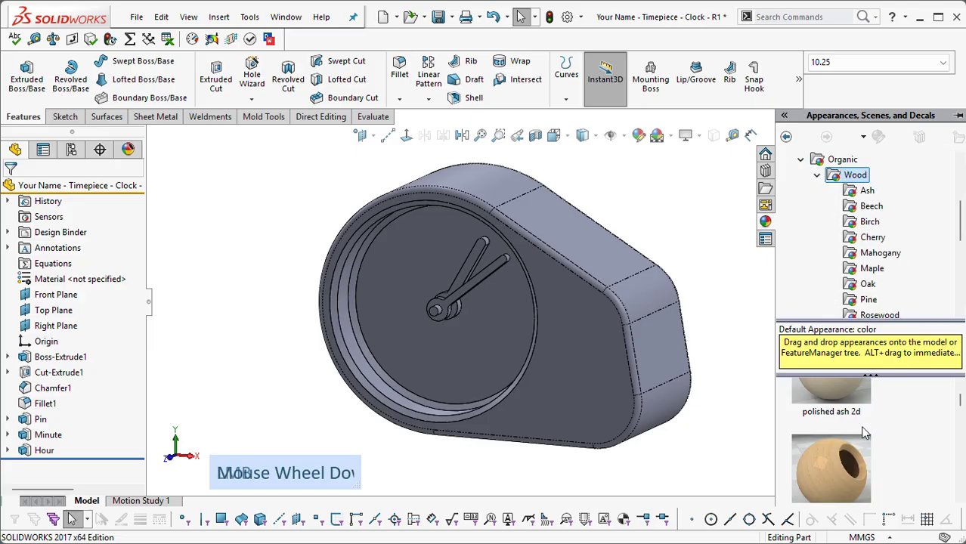
{"action": "scroll", "coordinate": [840, 428], "scroll_direction": "down", "scroll_amount": 6}
{"action": "left_click_drag", "start_coordinate": [839, 418], "coordinate": [749, 222]}
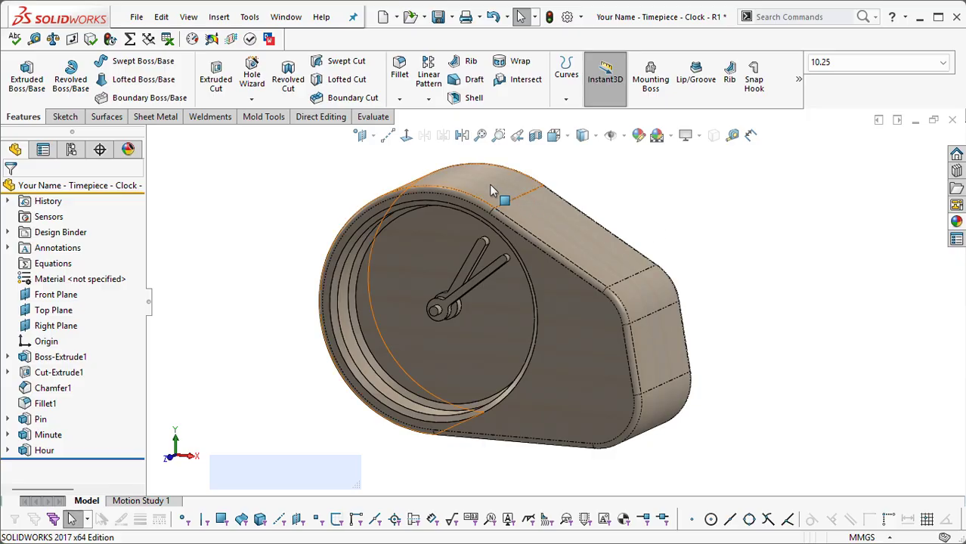
Step: Remove the polished birch 2d appearance from the clock part
{"action": "key", "text": "ctrl+z"}
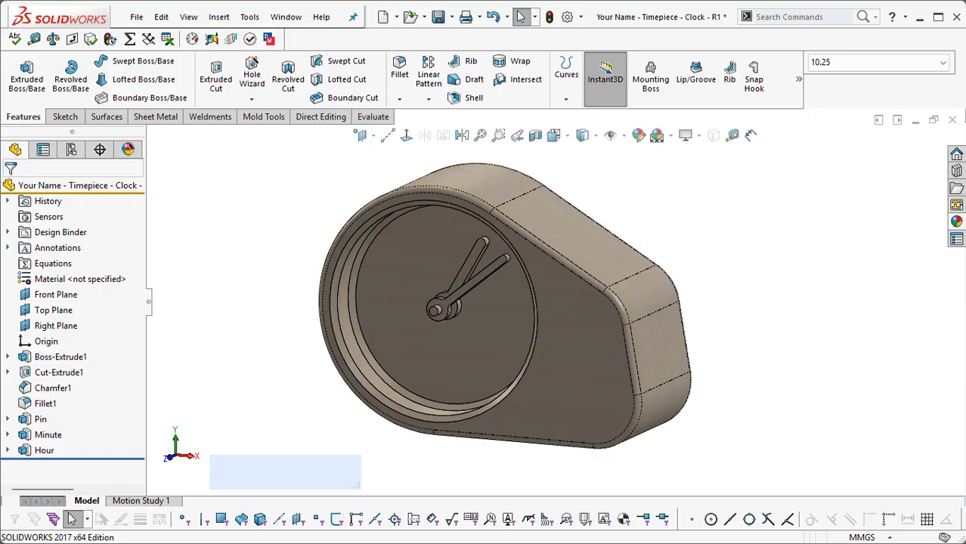
{"action": "left_click", "coordinate": [128, 149]}
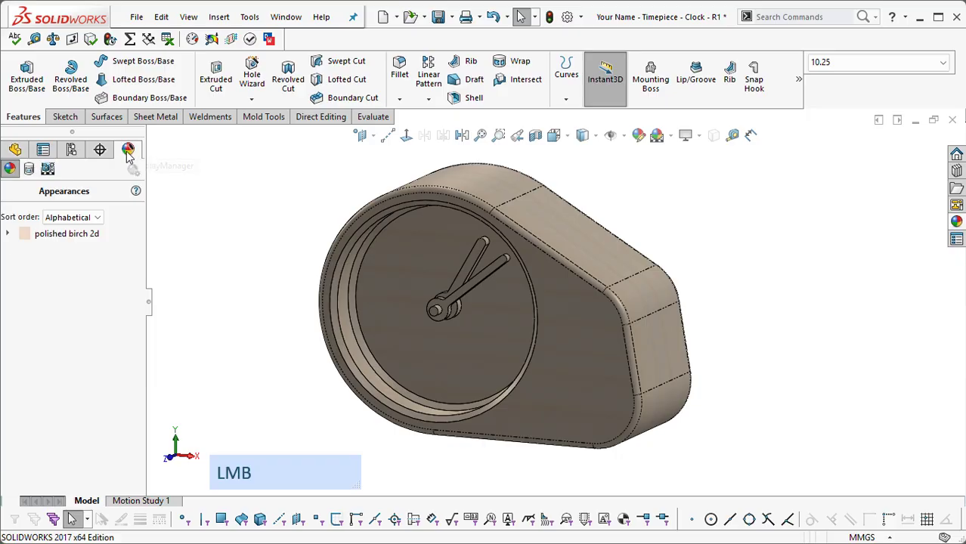
{"action": "left_click", "coordinate": [26, 235]}
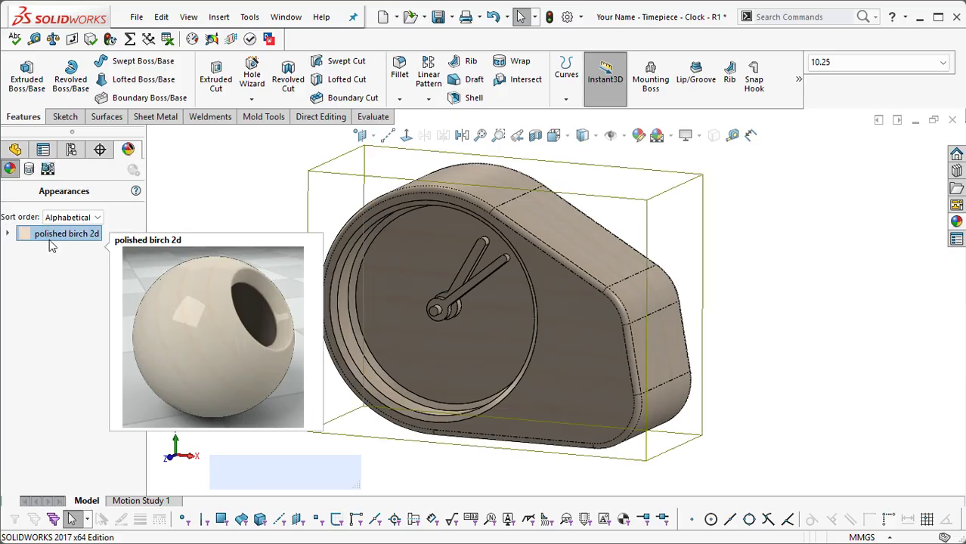
{"action": "key", "text": "Delete"}
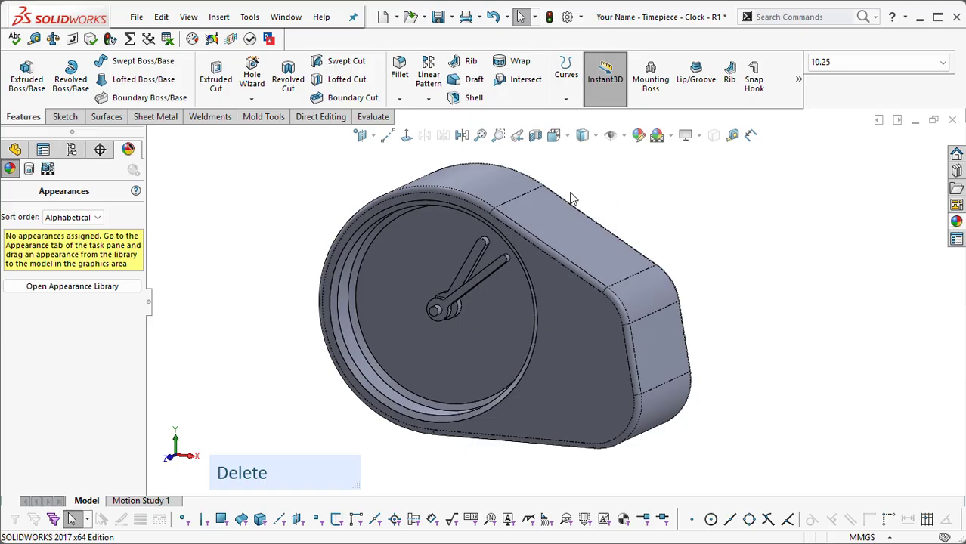
{"action": "left_click", "coordinate": [15, 150]}
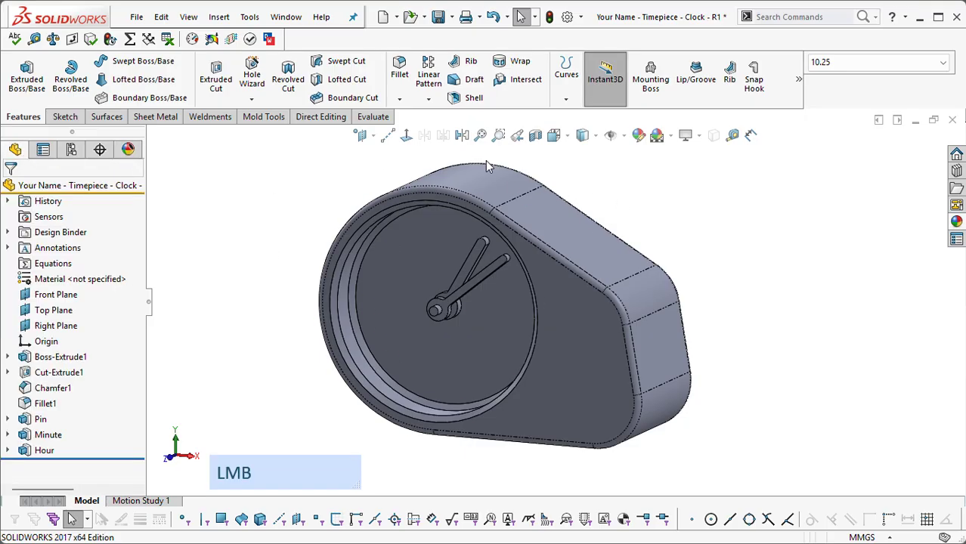
Step: Assign a pale yellow color appearance to the entire clock part
{"action": "left_click", "coordinate": [573, 228]}
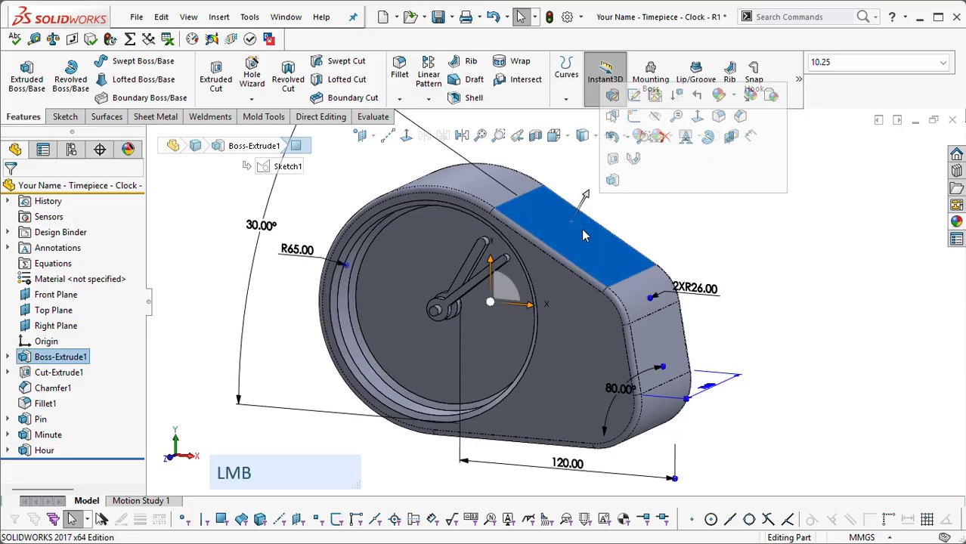
{"action": "left_click", "coordinate": [735, 96]}
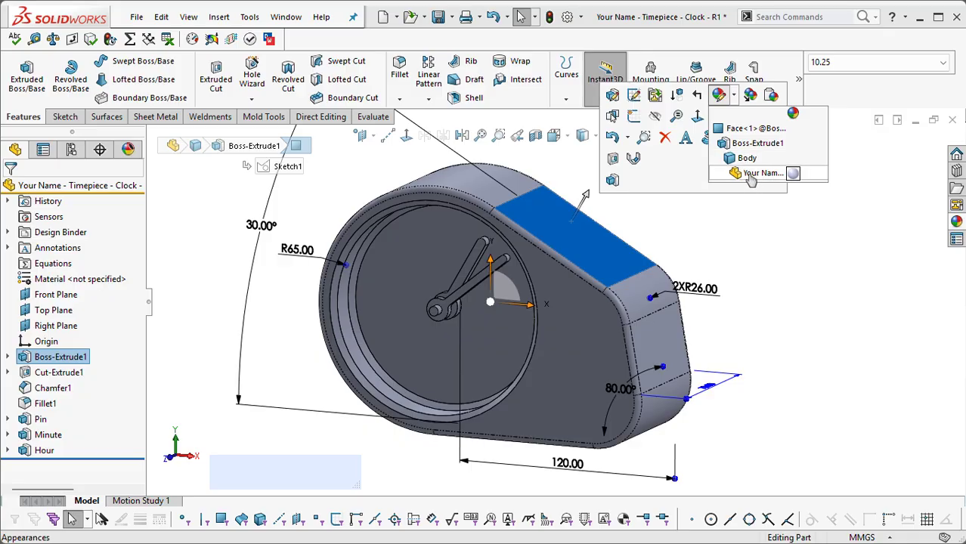
{"action": "left_click", "coordinate": [794, 174]}
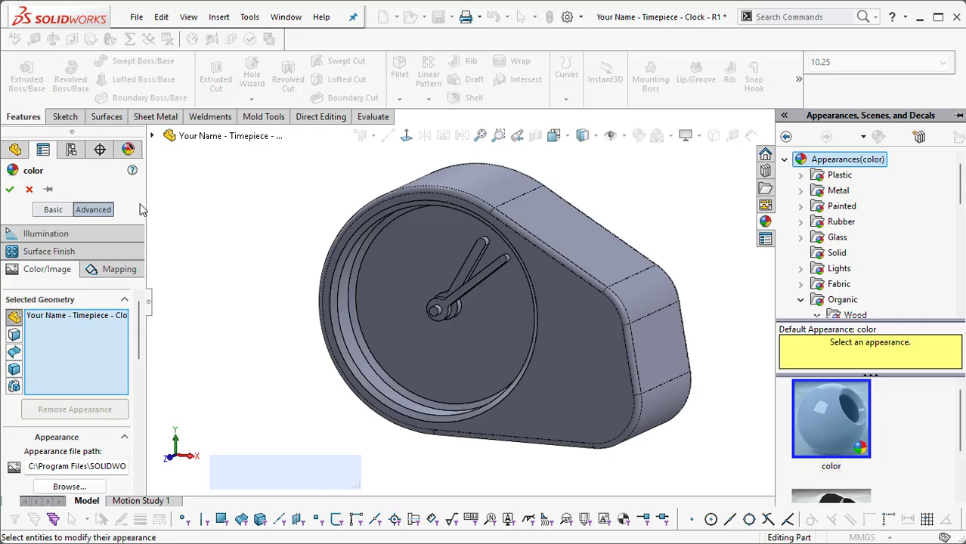
{"action": "left_click_drag", "start_coordinate": [139, 319], "coordinate": [144, 378]}
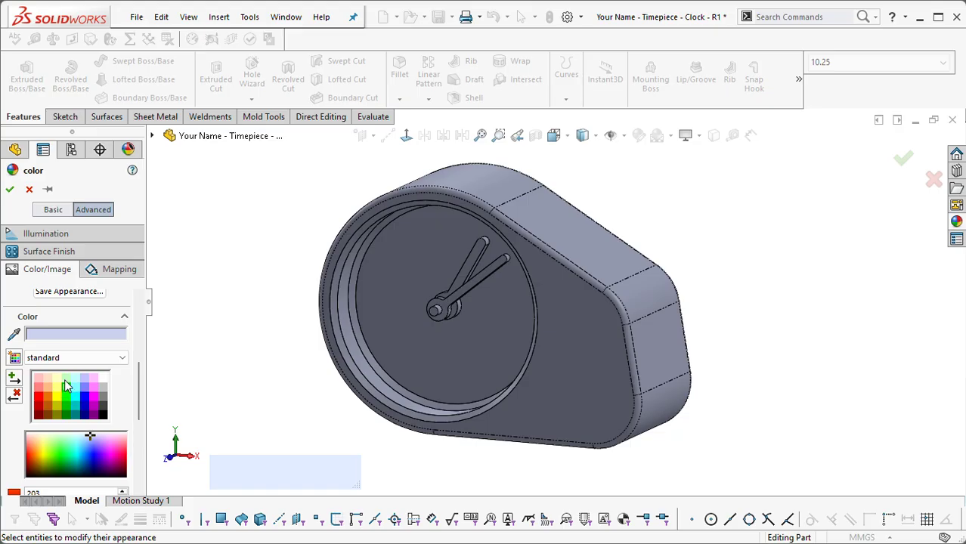
{"action": "left_click", "coordinate": [68, 389]}
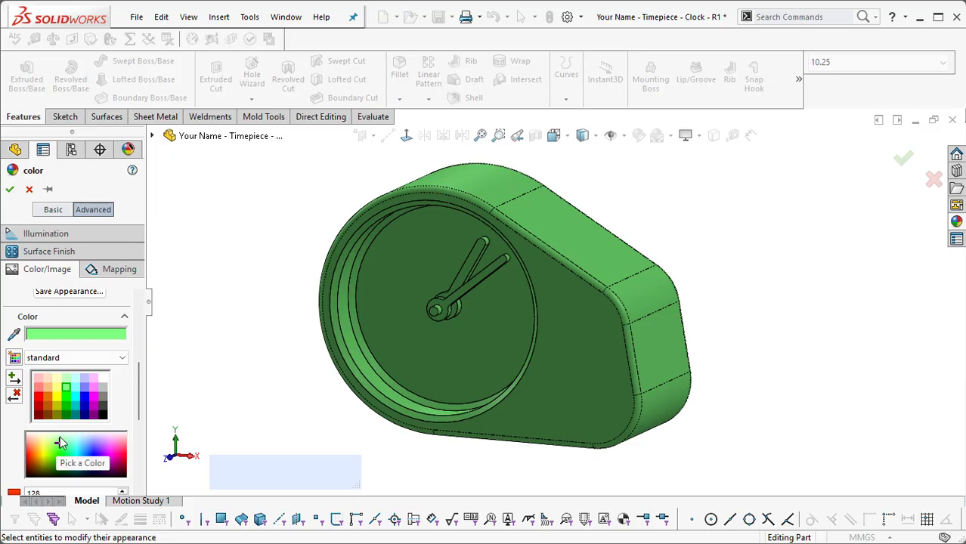
{"action": "left_click", "coordinate": [57, 439]}
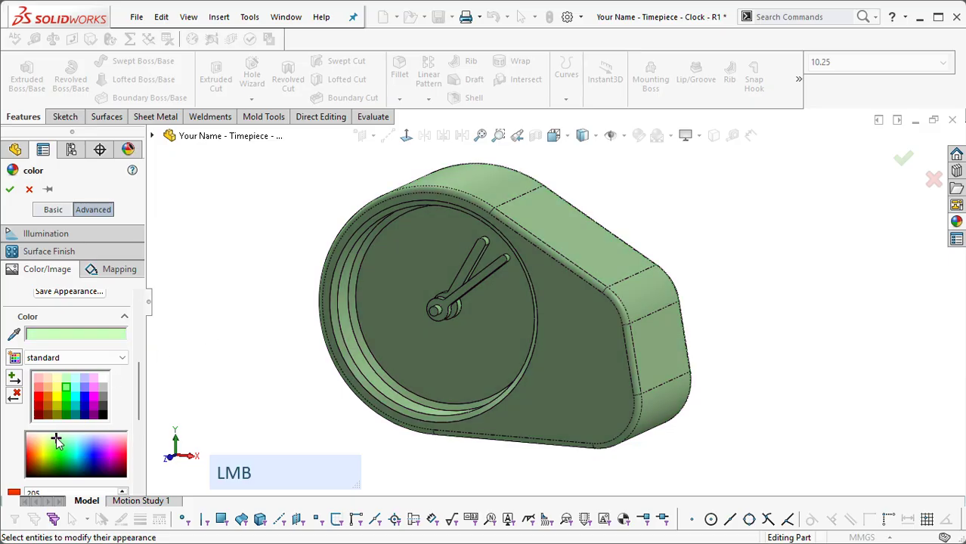
{"action": "left_click", "coordinate": [49, 434]}
{"action": "left_click", "coordinate": [46, 433]}
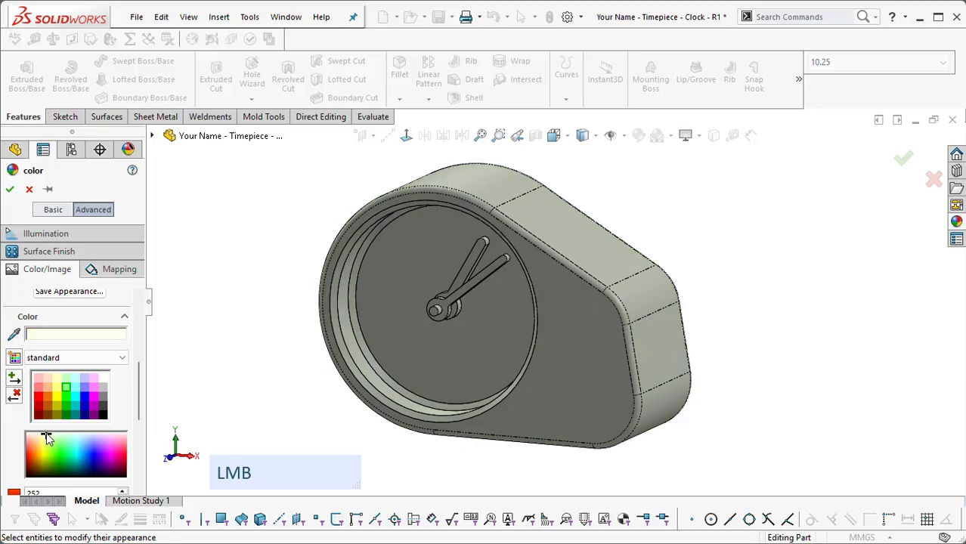
{"action": "left_click", "coordinate": [45, 435]}
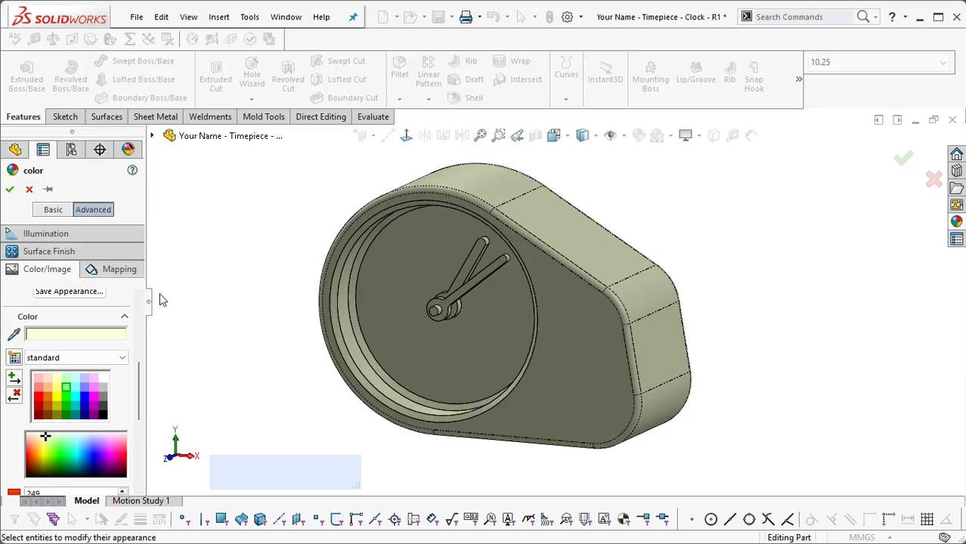
Step: Set the color appearance's luminous intensity to 0.2800 w/srm^2 and accept the appearance
{"action": "left_click", "coordinate": [53, 236]}
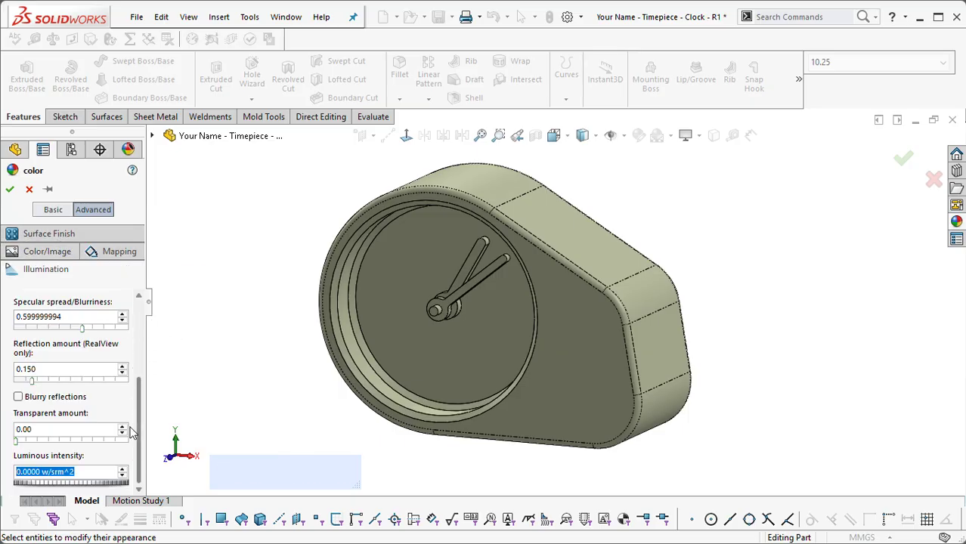
{"action": "scroll", "coordinate": [136, 464], "scroll_direction": "down", "scroll_amount": 1}
{"action": "left_click", "coordinate": [36, 473]}
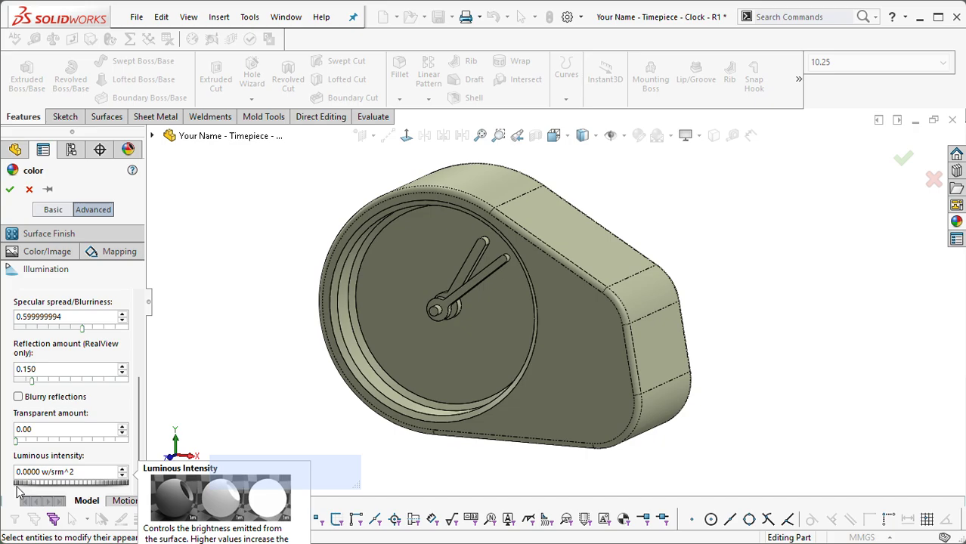
{"action": "left_click_drag", "start_coordinate": [18, 486], "coordinate": [55, 491]}
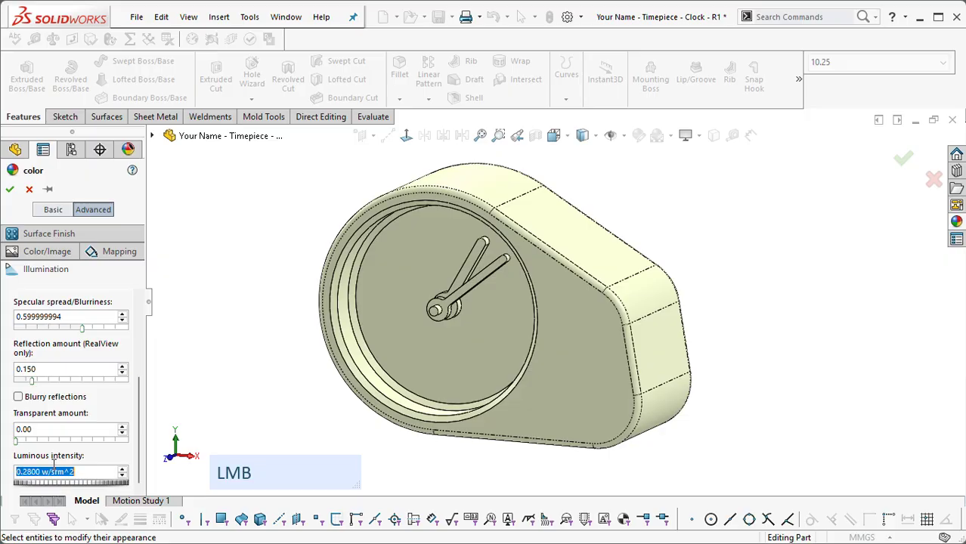
{"action": "left_click", "coordinate": [10, 190]}
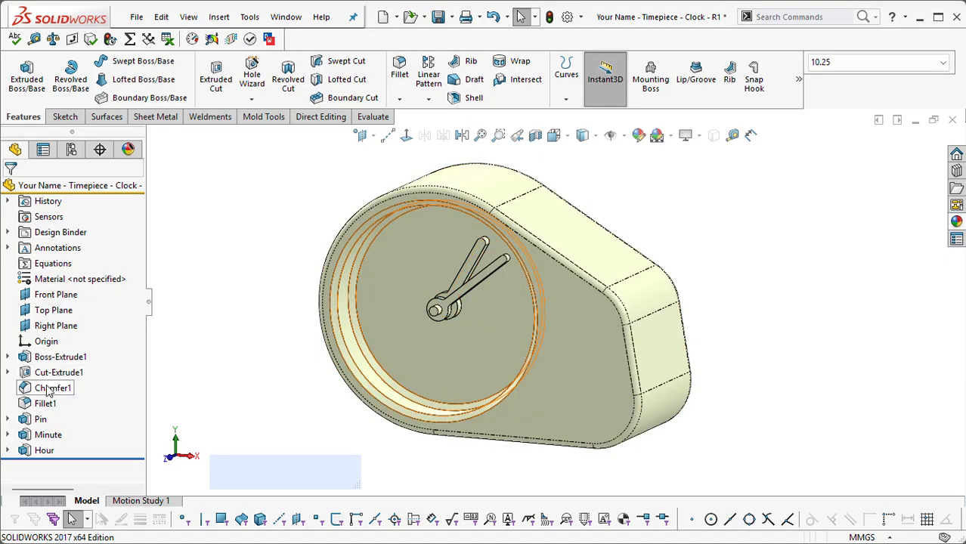
Step: Examine the clock body's Boss-Extrude1, Cut-Extrude1, Chamfer1 and Fillet1 features, including the definitions of the chamfer and the fillet
{"action": "mouse_move", "coordinate": [49, 390]}
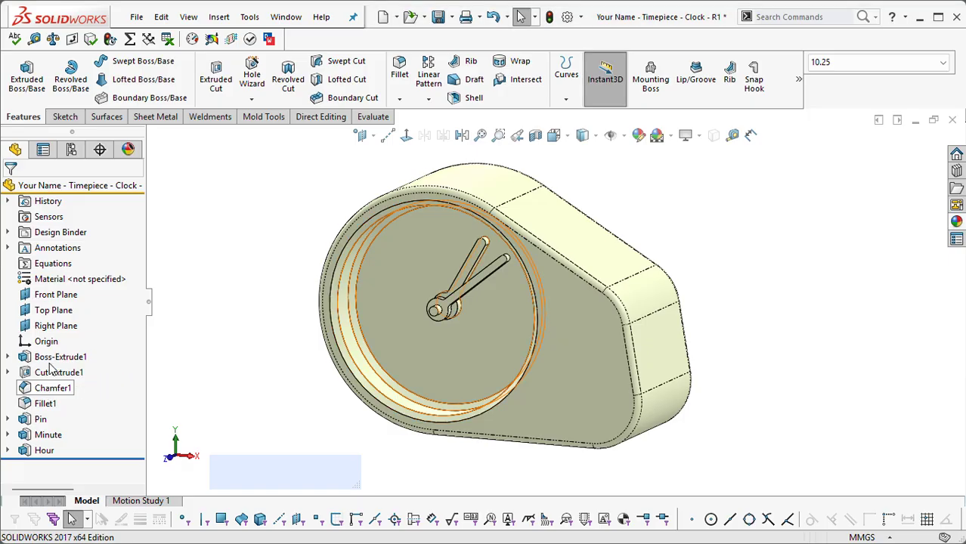
{"action": "left_click", "coordinate": [52, 362]}
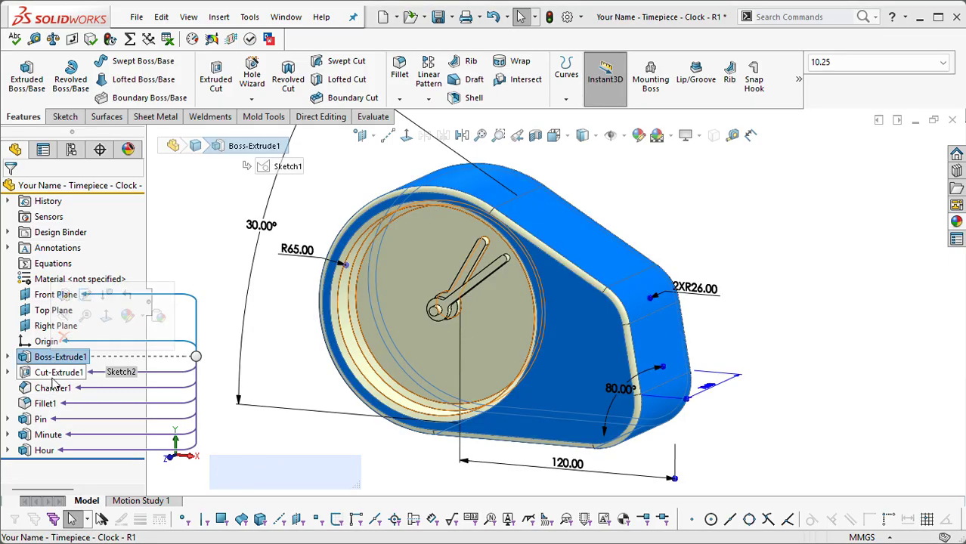
{"action": "left_click", "coordinate": [184, 378]}
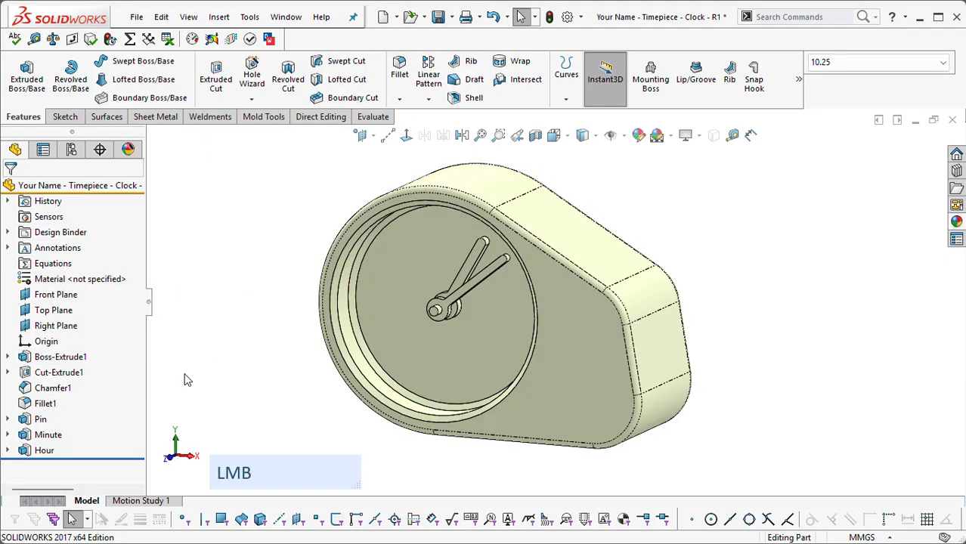
{"action": "left_click", "coordinate": [43, 378]}
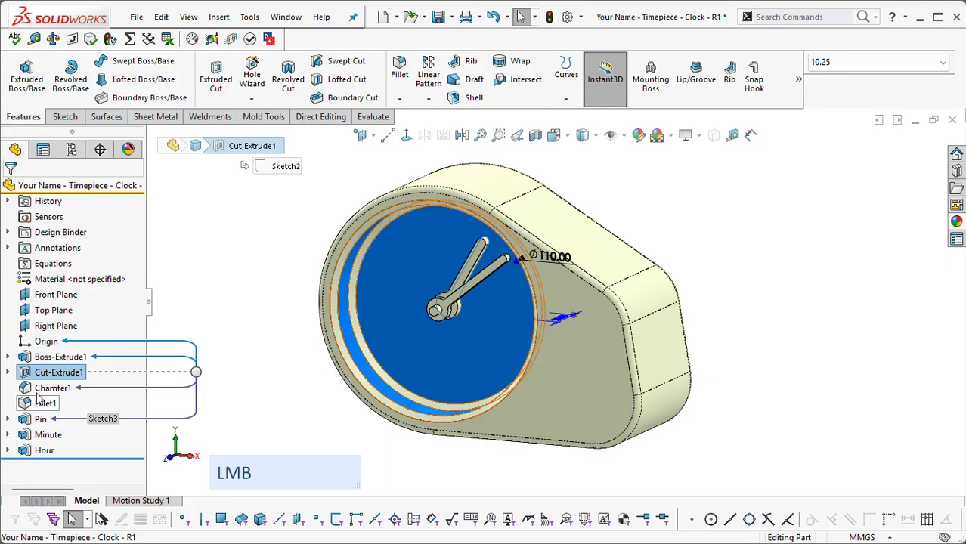
{"action": "left_click", "coordinate": [47, 388]}
{"action": "left_click", "coordinate": [64, 334]}
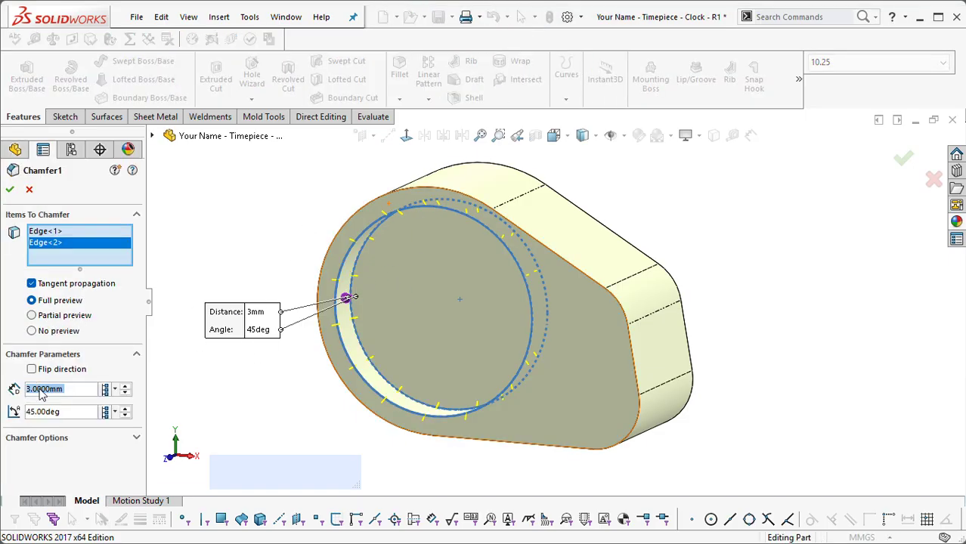
{"action": "left_click", "coordinate": [10, 189]}
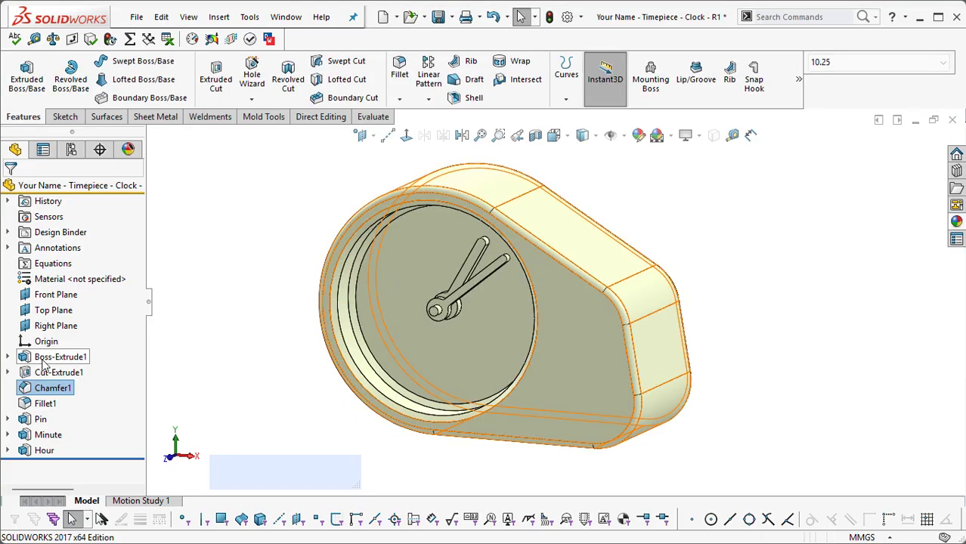
{"action": "left_click", "coordinate": [46, 404]}
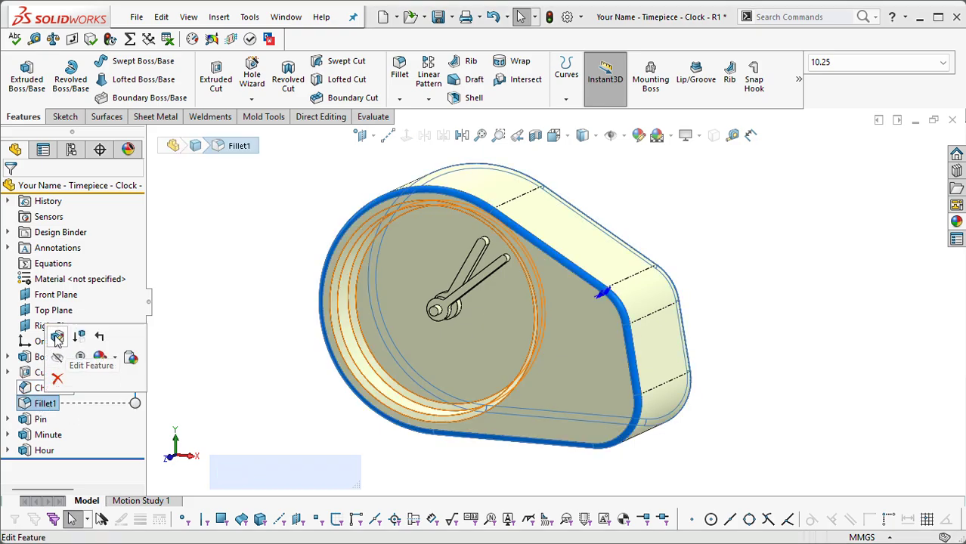
{"action": "left_click", "coordinate": [57, 338]}
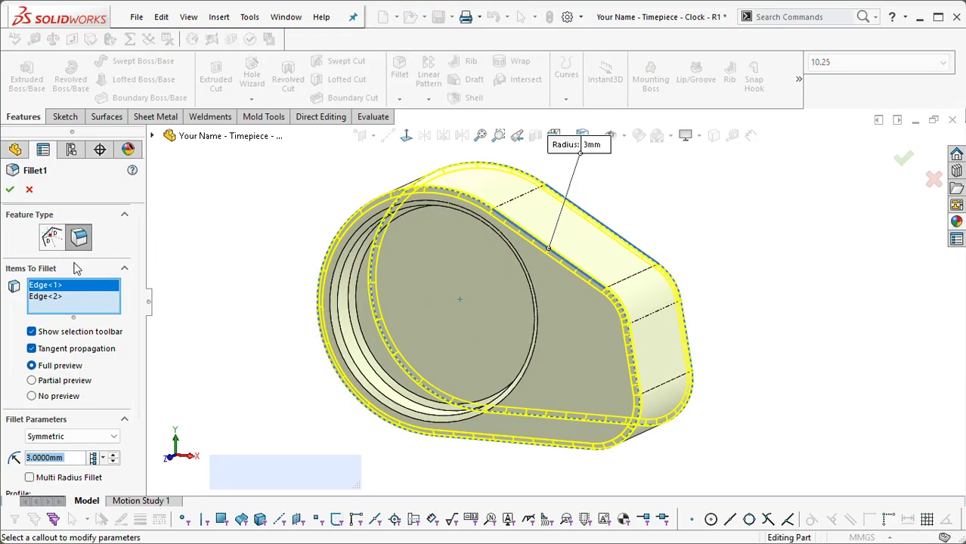
{"action": "left_click", "coordinate": [10, 189]}
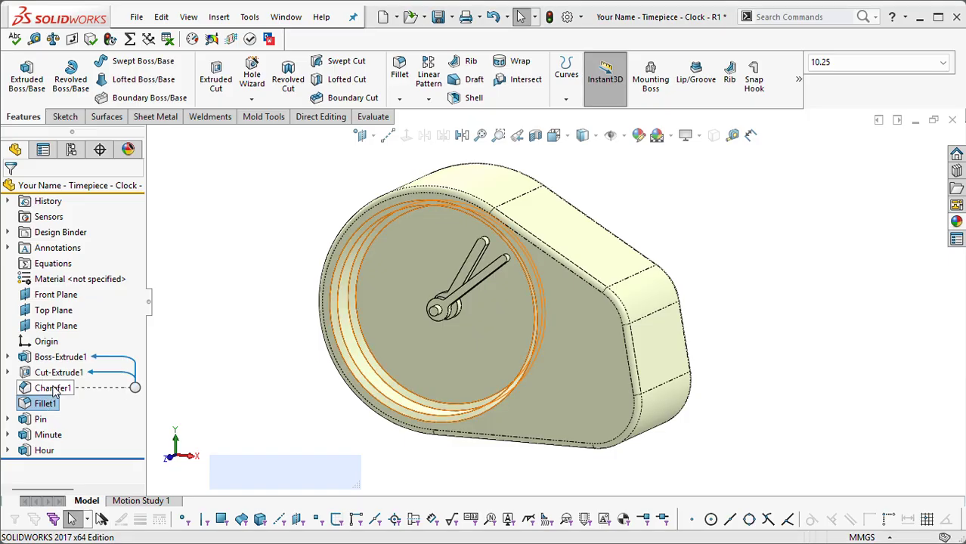
{"action": "left_click", "coordinate": [221, 374]}
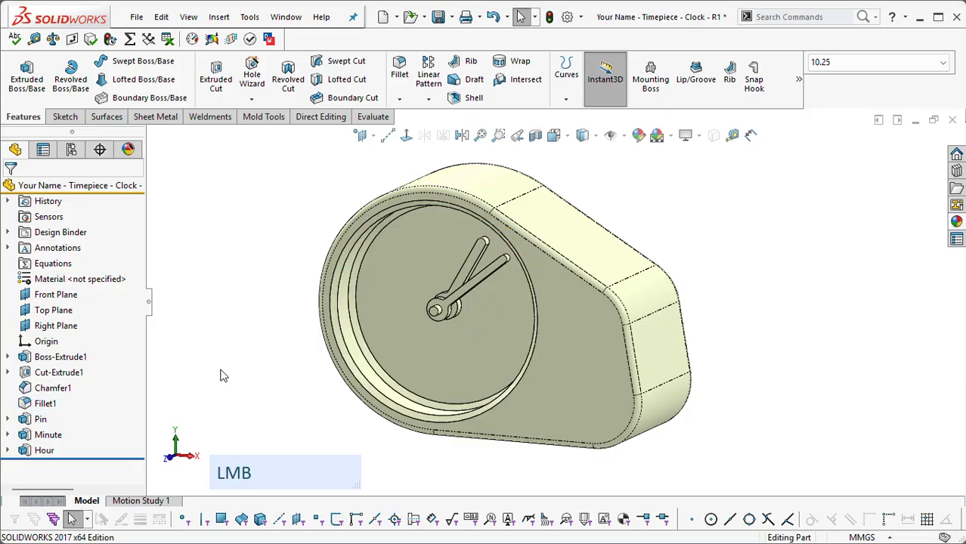
Step: Examine the Pin, Minute and Hour features, rolling the model back to just after Pin and forward to the end again
{"action": "left_click", "coordinate": [41, 421]}
{"action": "left_click", "coordinate": [45, 436]}
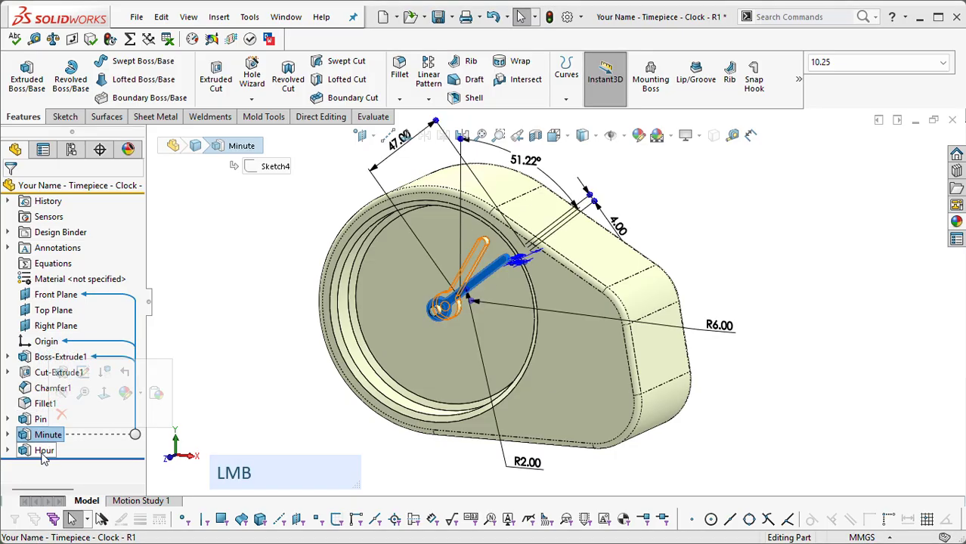
{"action": "left_click", "coordinate": [65, 450]}
{"action": "left_click", "coordinate": [331, 389]}
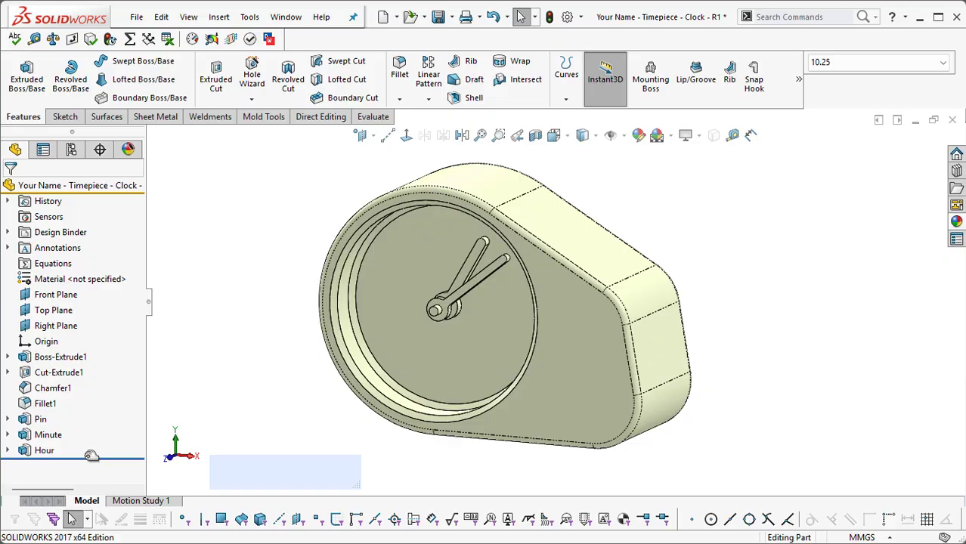
{"action": "left_click_drag", "start_coordinate": [92, 456], "coordinate": [89, 428]}
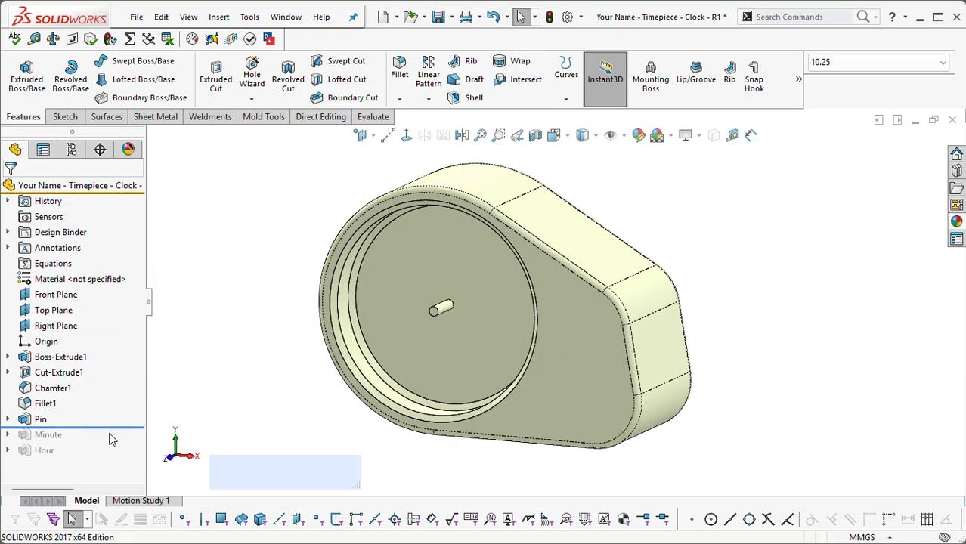
{"action": "left_click_drag", "start_coordinate": [105, 429], "coordinate": [51, 446]}
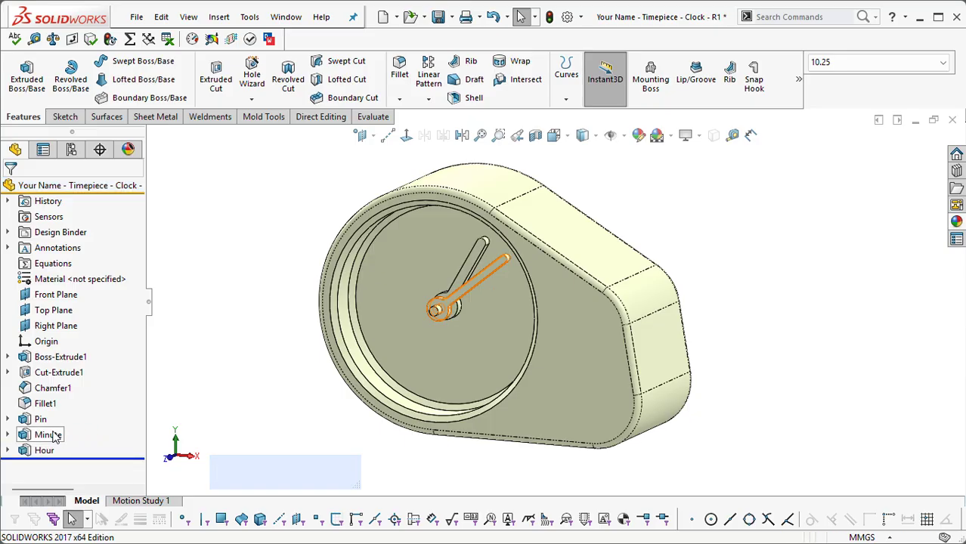
Step: Roll the model back to before the Minute feature and start a new sketch on the Front Plane
{"action": "left_click", "coordinate": [49, 434]}
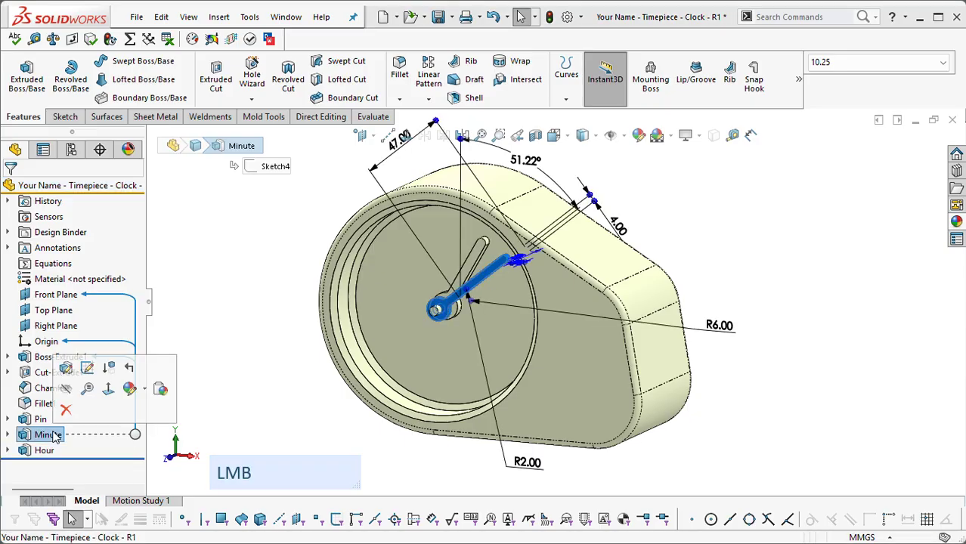
{"action": "left_click", "coordinate": [132, 369]}
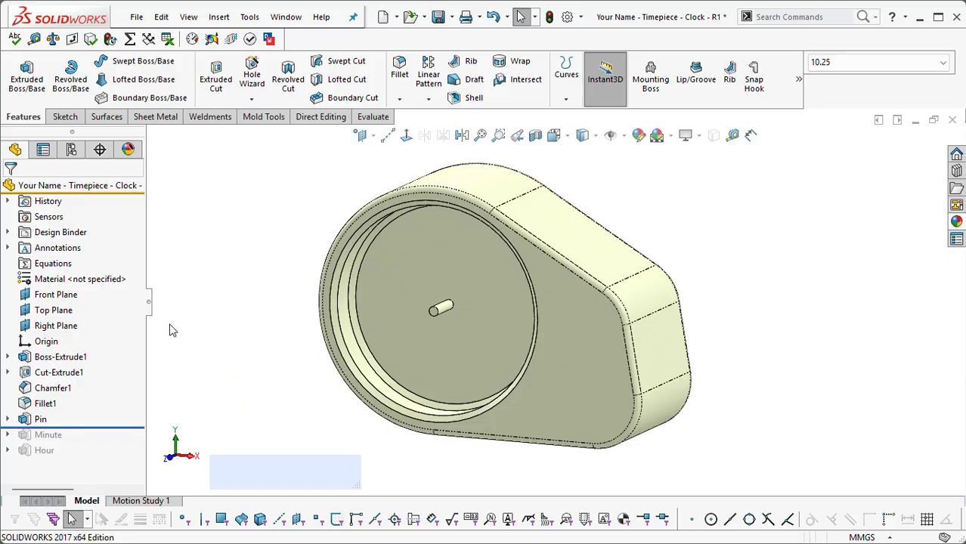
{"action": "left_click", "coordinate": [72, 295]}
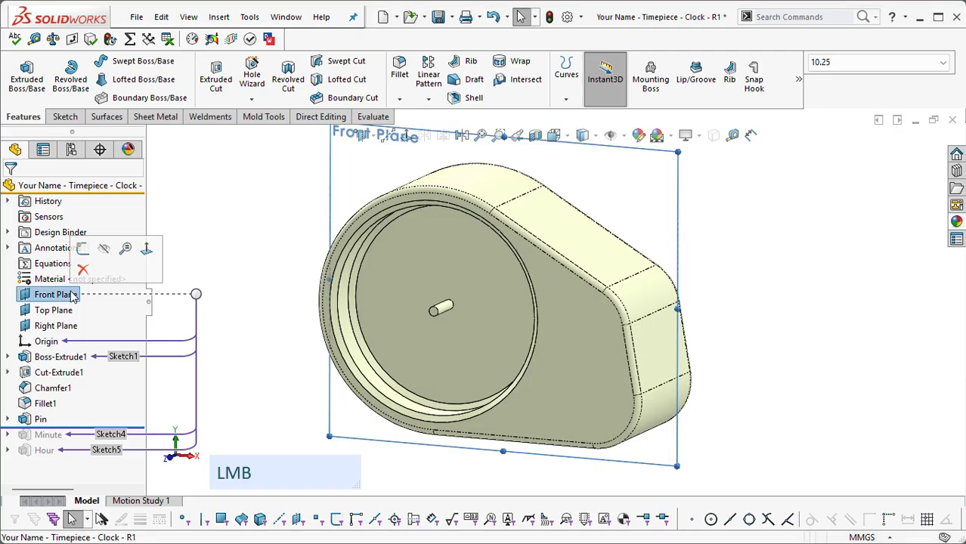
{"action": "left_click", "coordinate": [84, 251]}
Step: Sketch a circle of 8 mm diameter in the empty area above the clock body's slanted edge
{"action": "scroll", "coordinate": [307, 269], "scroll_direction": "down", "scroll_amount": 3}
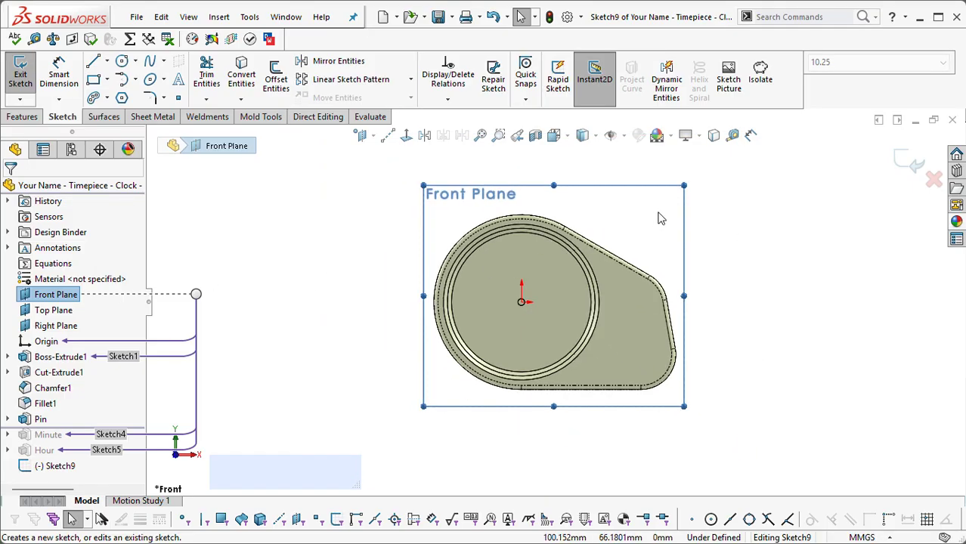
{"action": "scroll", "coordinate": [676, 174], "scroll_direction": "up", "scroll_amount": 4}
{"action": "scroll", "coordinate": [677, 171], "scroll_direction": "down", "scroll_amount": 1}
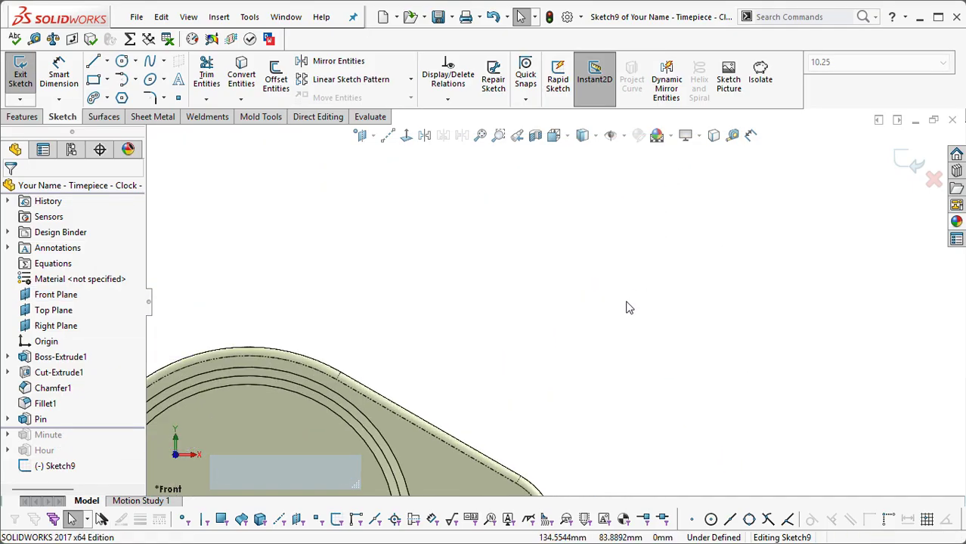
{"action": "scroll", "coordinate": [496, 309], "scroll_direction": "down", "scroll_amount": 1}
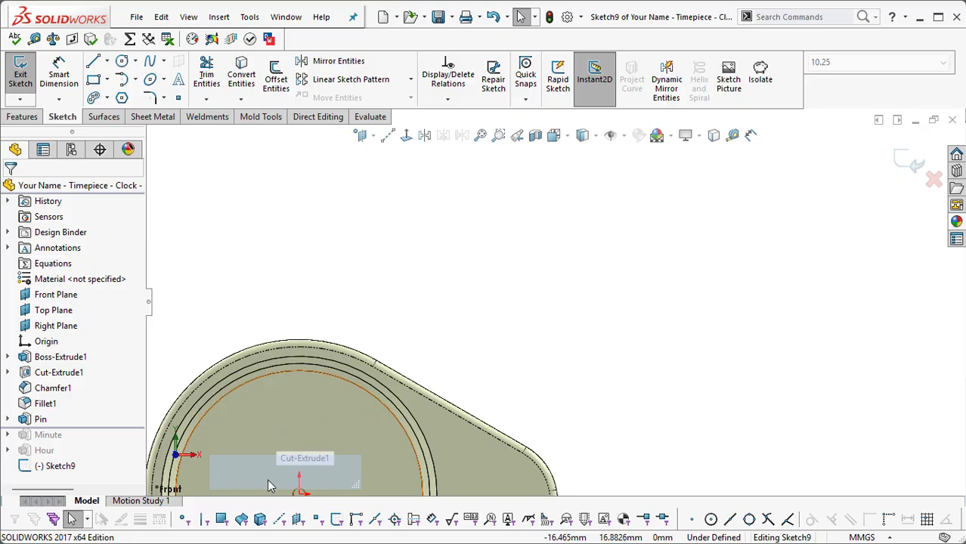
{"action": "scroll", "coordinate": [479, 243], "scroll_direction": "down", "scroll_amount": 1}
{"action": "scroll", "coordinate": [445, 392], "scroll_direction": "up", "scroll_amount": 1}
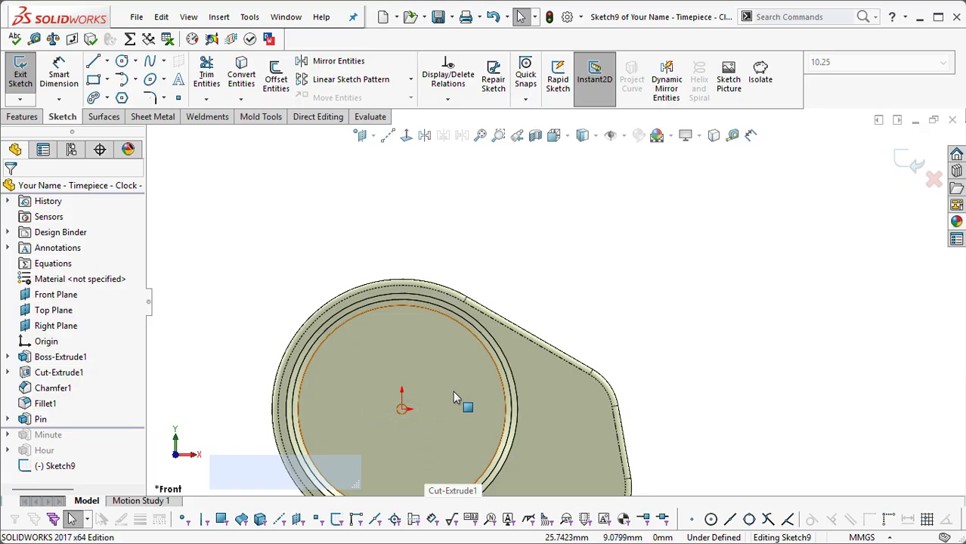
{"action": "scroll", "coordinate": [437, 390], "scroll_direction": "down", "scroll_amount": 1}
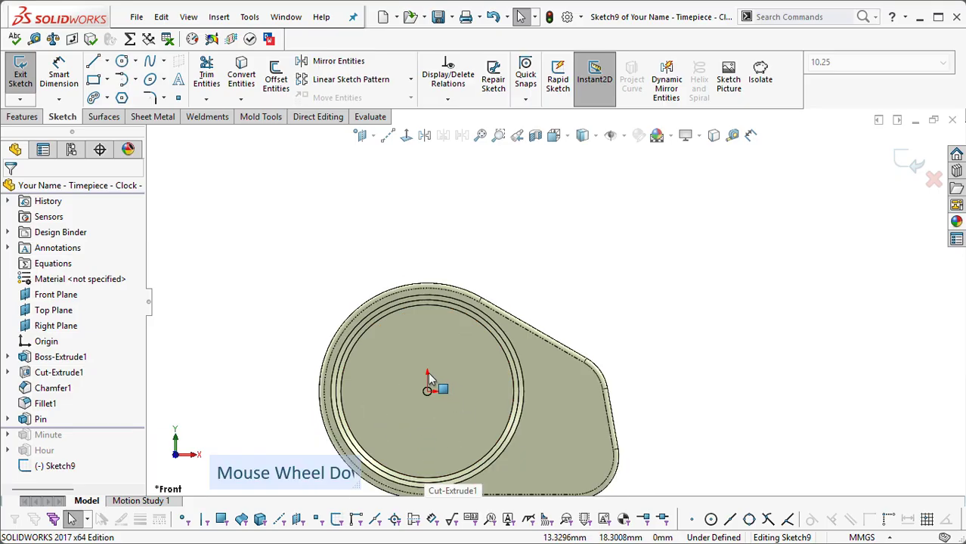
{"action": "scroll", "coordinate": [612, 255], "scroll_direction": "up", "scroll_amount": 1}
{"action": "scroll", "coordinate": [619, 303], "scroll_direction": "up", "scroll_amount": 2}
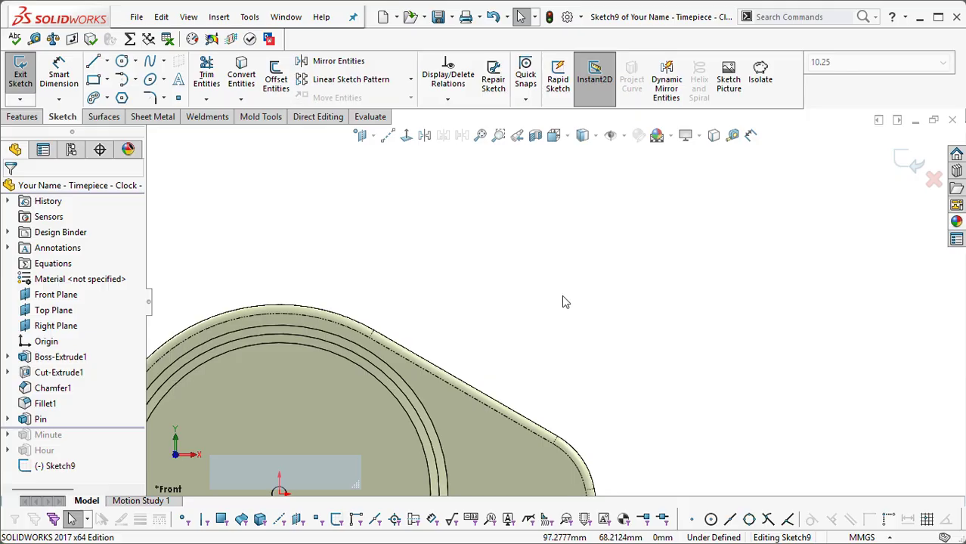
{"action": "key", "text": "s"}
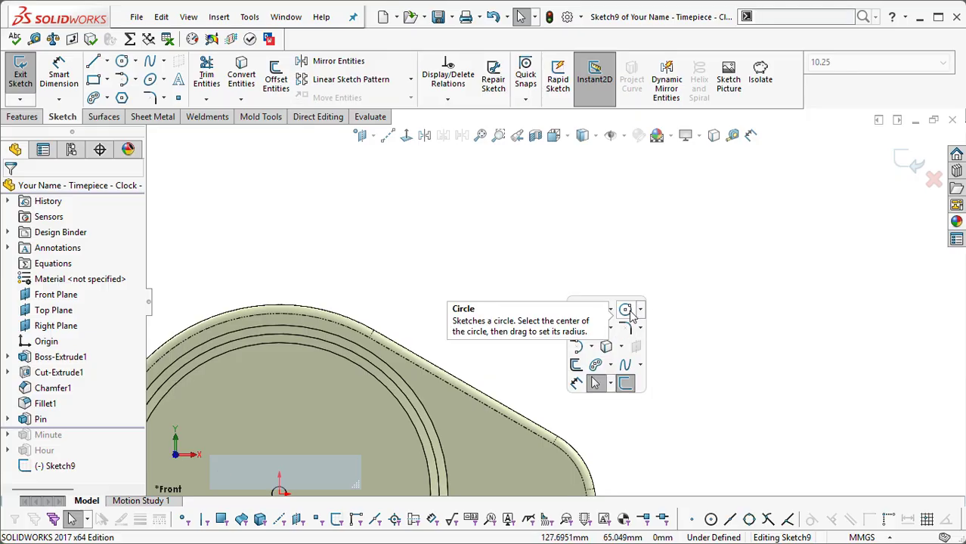
{"action": "left_click", "coordinate": [628, 310]}
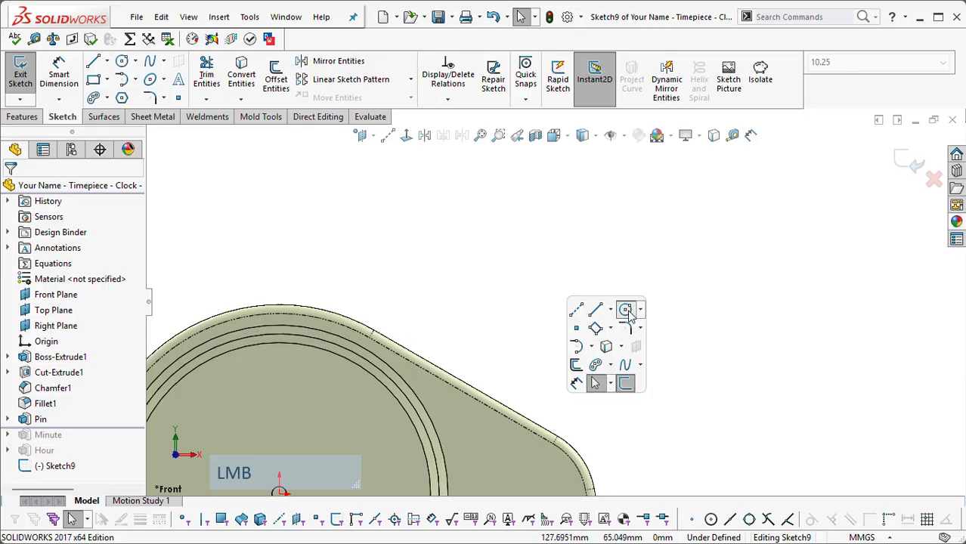
{"action": "left_click", "coordinate": [487, 274]}
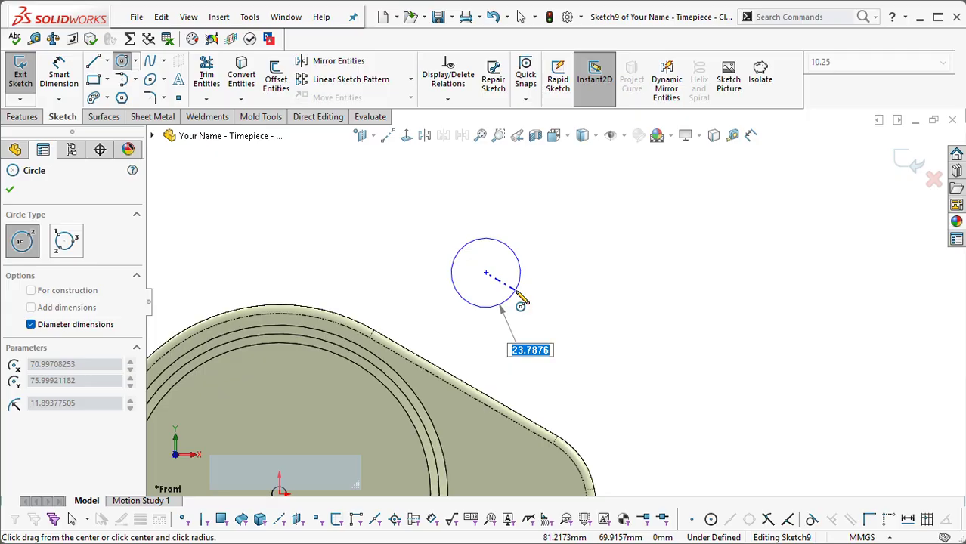
{"action": "type", "text": "8"}
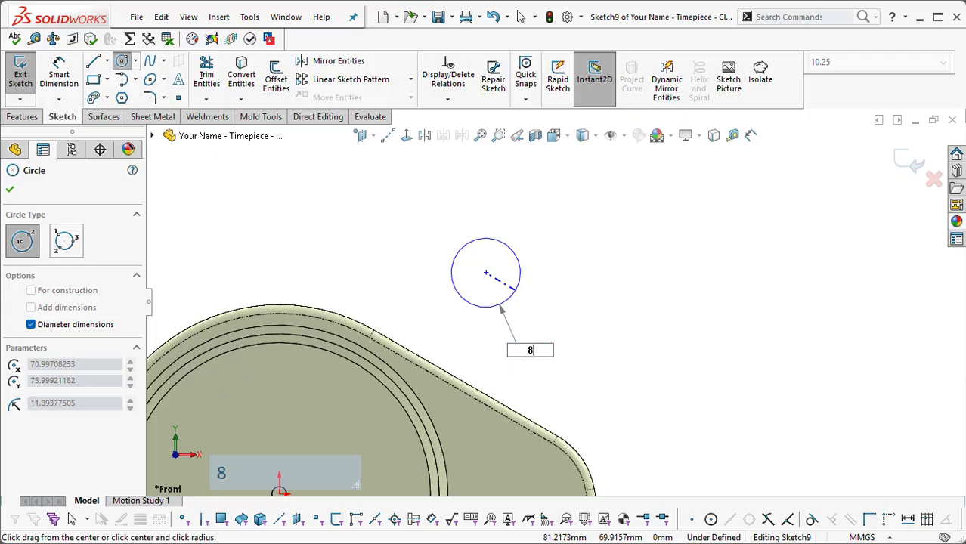
{"action": "key", "text": "Return"}
{"action": "key", "text": "Escape"}
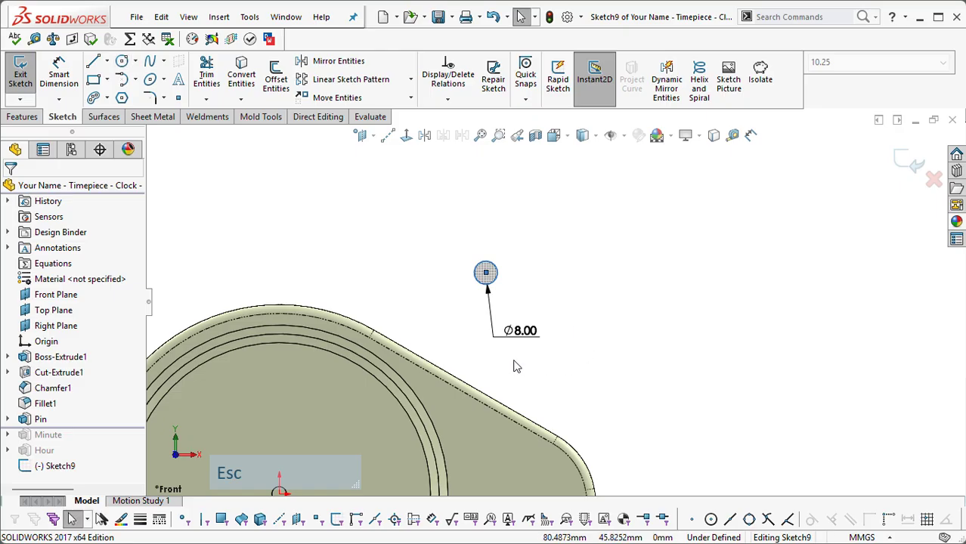
Step: Move the circle's diameter dimension farther out from the circle and open its value for editing
{"action": "left_click_drag", "start_coordinate": [530, 334], "coordinate": [569, 333]}
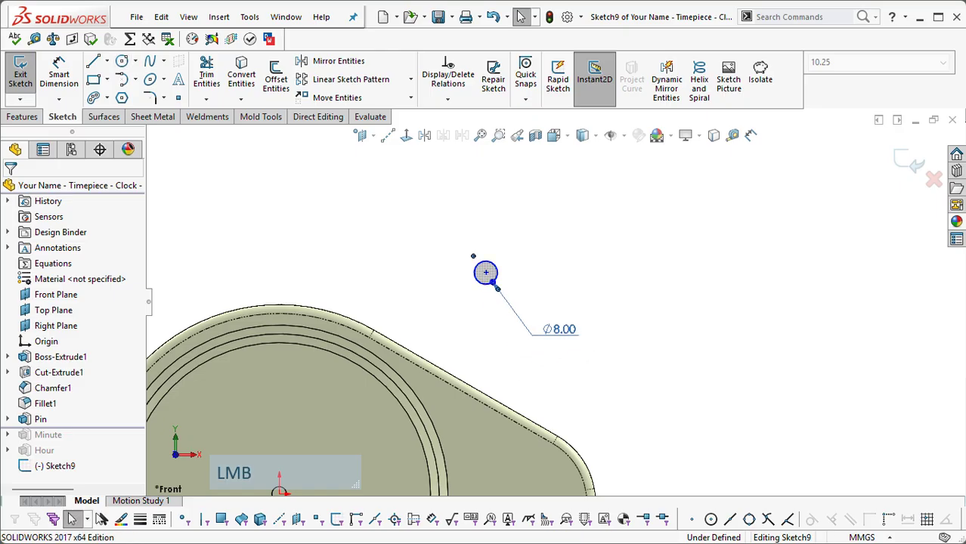
{"action": "double_click", "coordinate": [567, 336]}
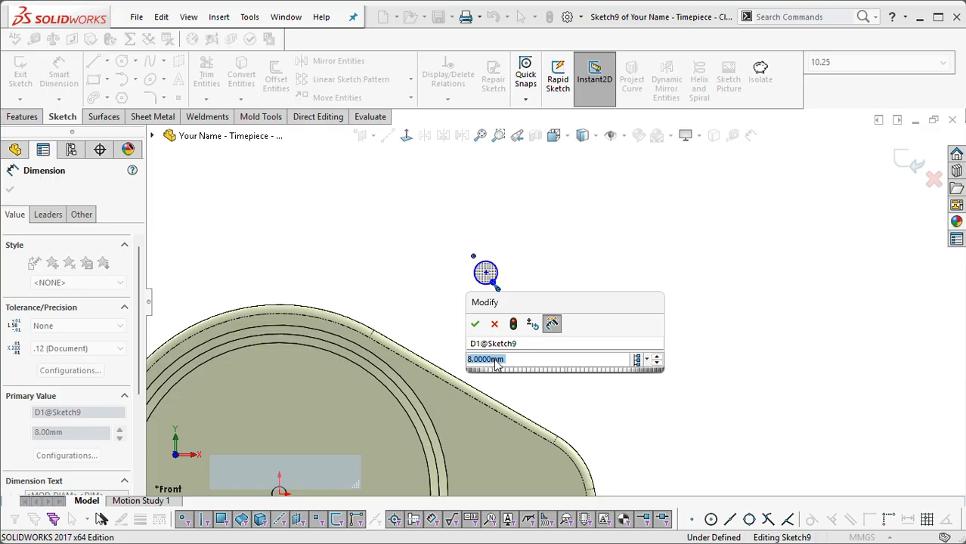
{"action": "left_click", "coordinate": [625, 242]}
{"action": "scroll", "coordinate": [613, 246], "scroll_direction": "up", "scroll_amount": 3}
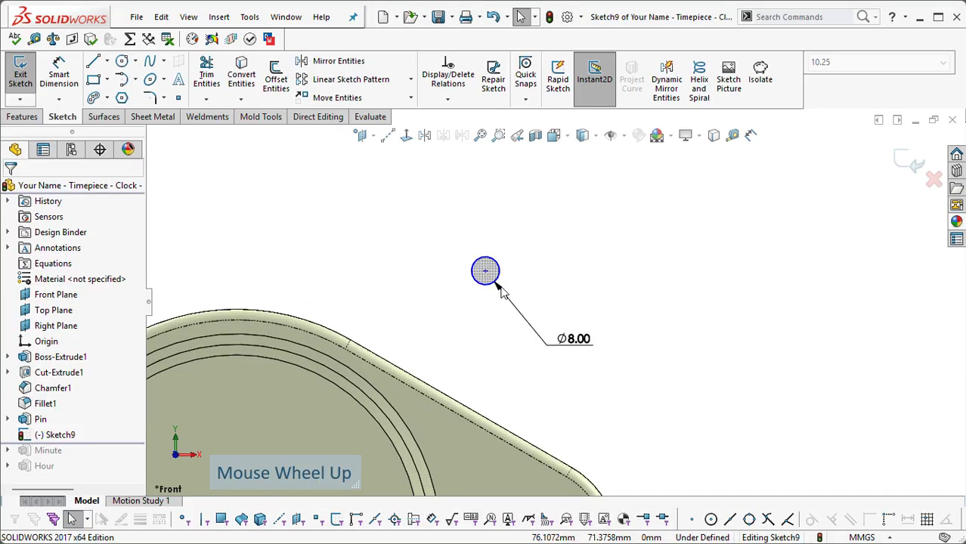
{"action": "key", "text": "s"}
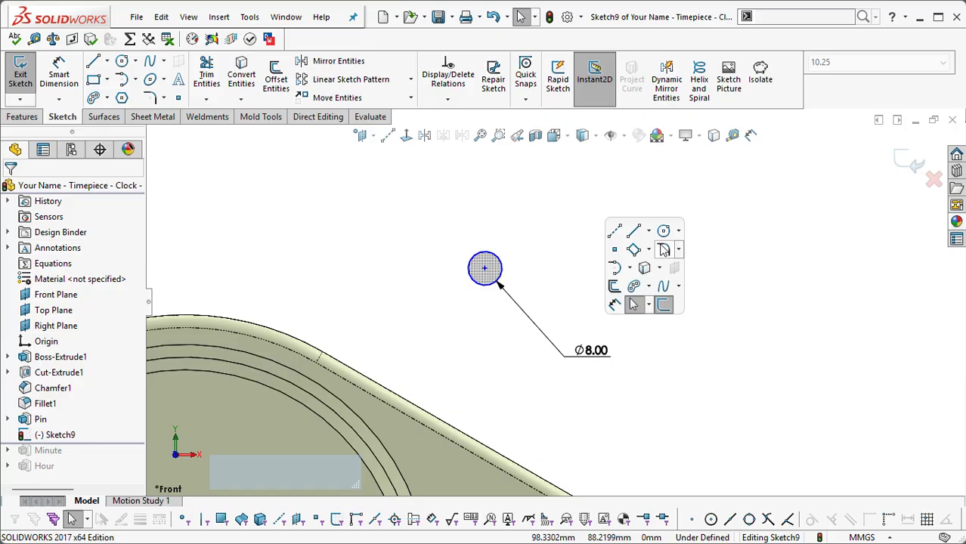
{"action": "left_click", "coordinate": [635, 249]}
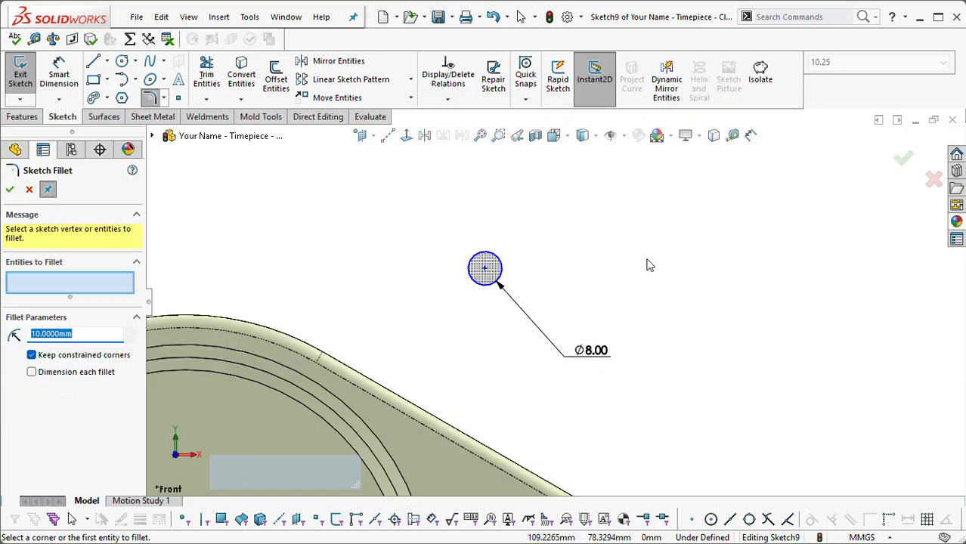
{"action": "key", "text": "Escape"}
{"action": "key", "text": "s"}
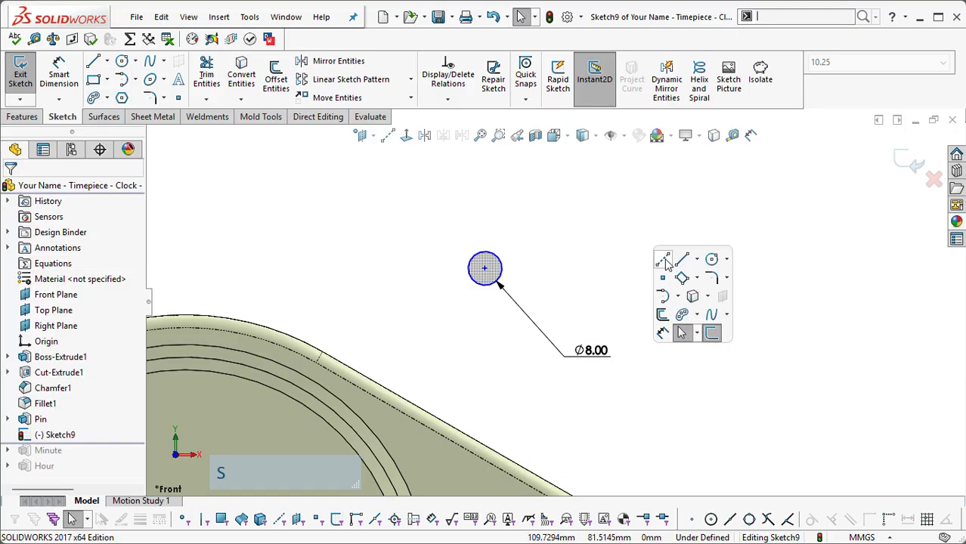
{"action": "left_click", "coordinate": [696, 278]}
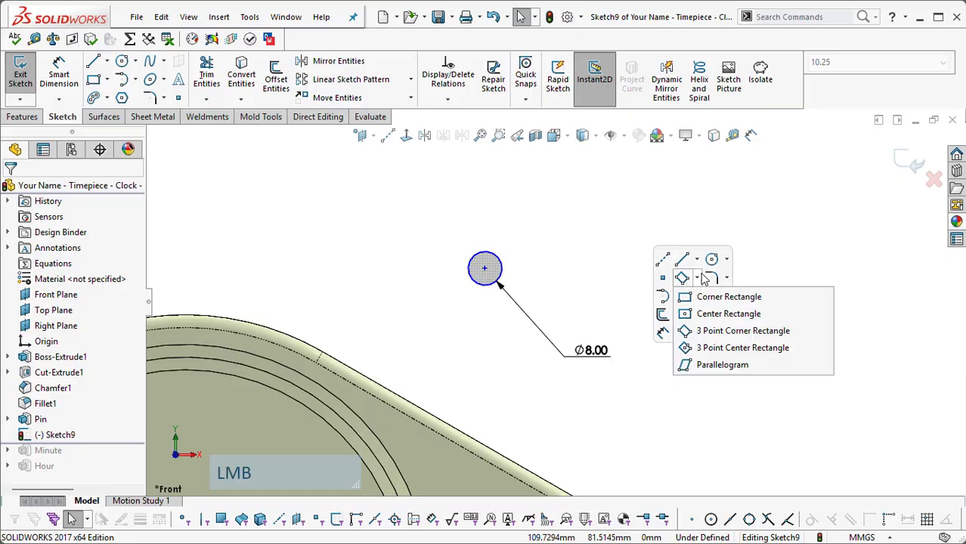
{"action": "mouse_move", "coordinate": [684, 298]}
{"action": "mouse_move", "coordinate": [696, 278]}
{"action": "left_click", "coordinate": [689, 297]}
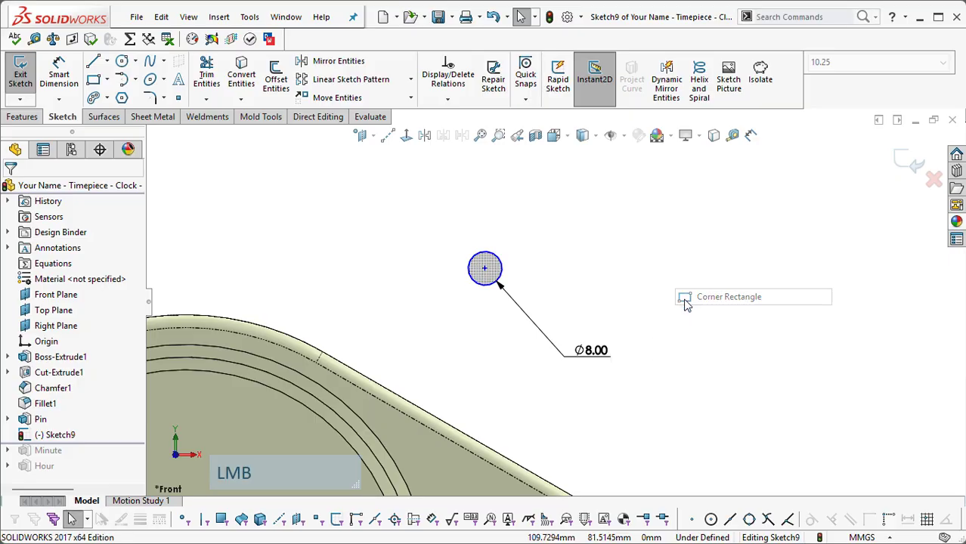
{"action": "key", "text": "Escape"}
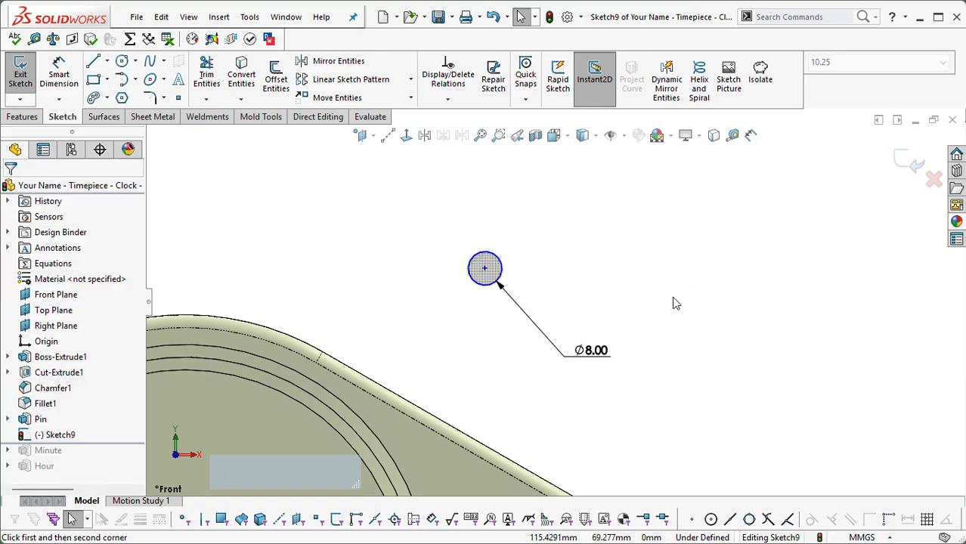
{"action": "key", "text": "s"}
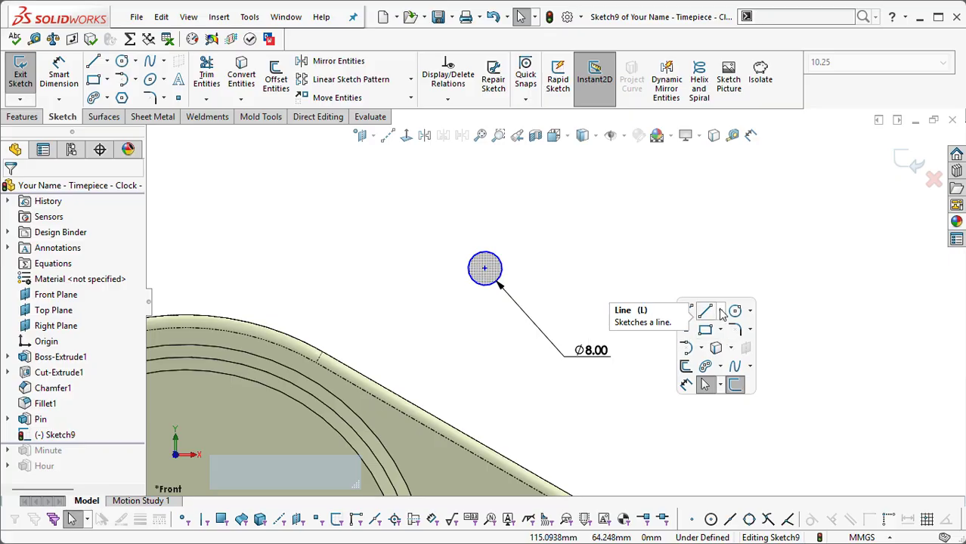
{"action": "left_click", "coordinate": [724, 332]}
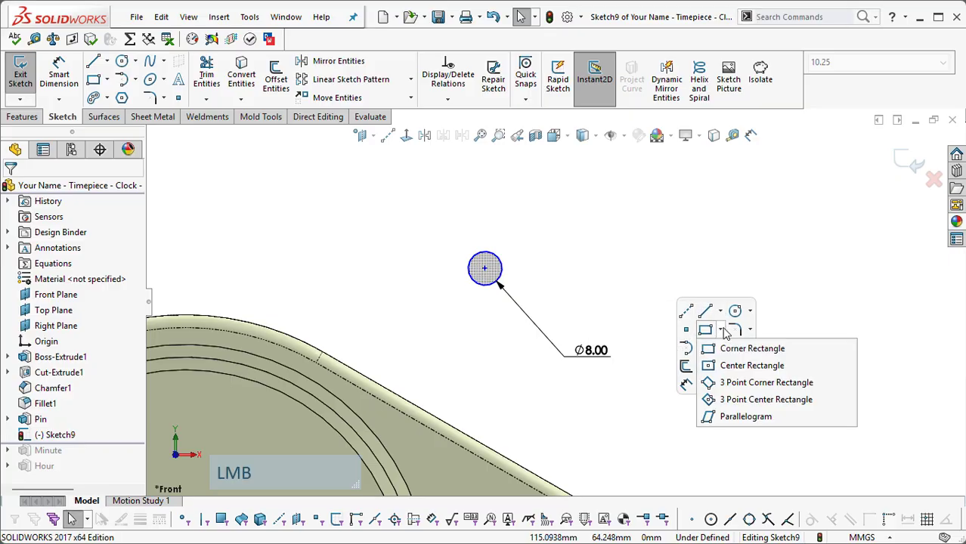
{"action": "left_click", "coordinate": [726, 369]}
{"action": "scroll", "coordinate": [522, 261], "scroll_direction": "down", "scroll_amount": 1}
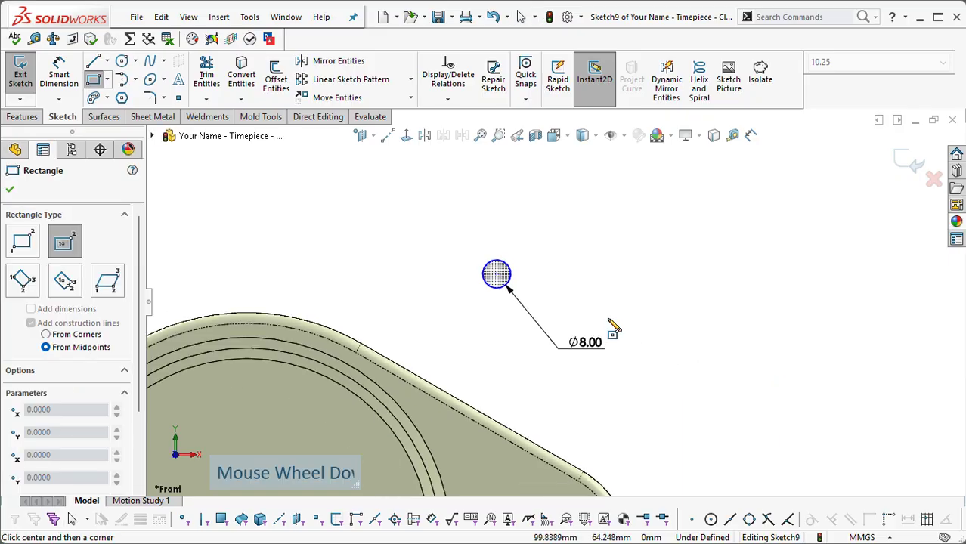
{"action": "scroll", "coordinate": [529, 261], "scroll_direction": "up", "scroll_amount": 3}
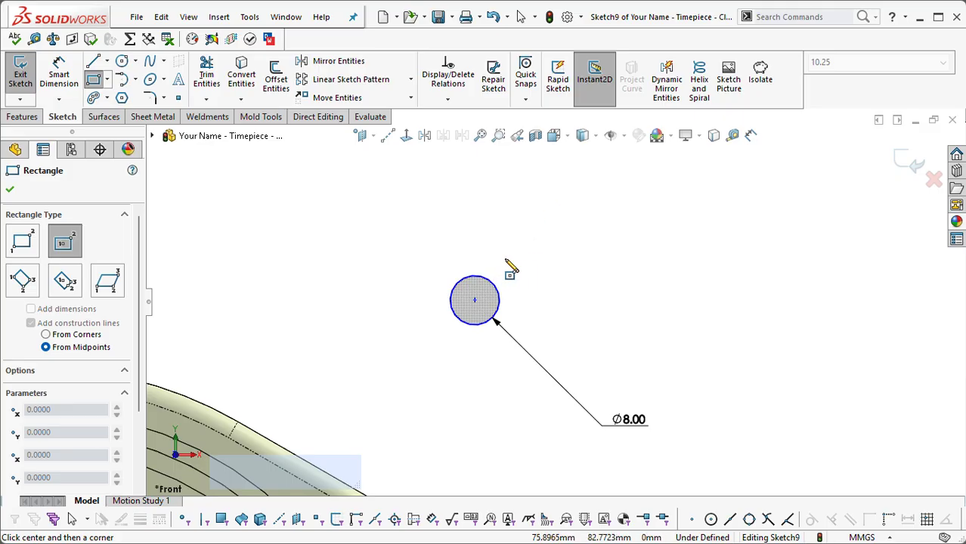
{"action": "left_click", "coordinate": [499, 264]}
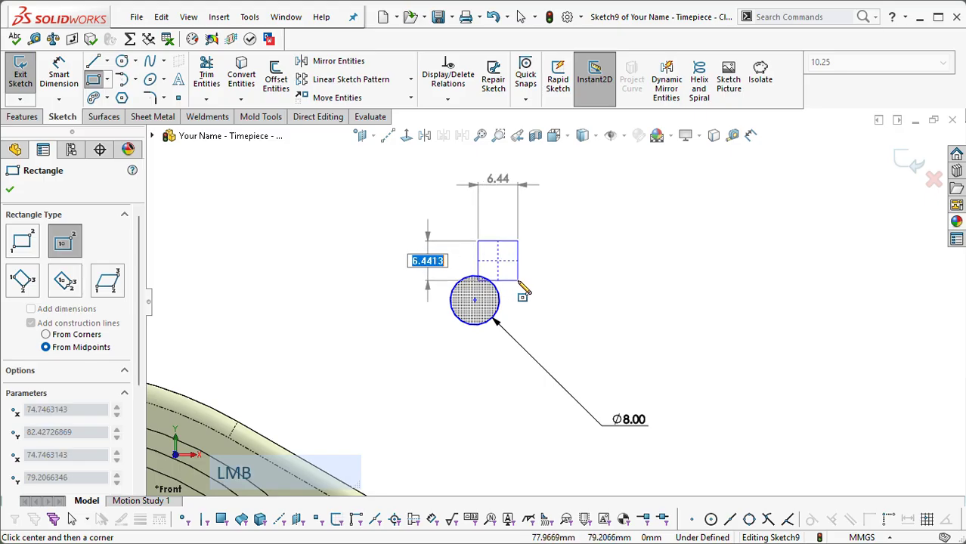
{"action": "key", "text": "Escape"}
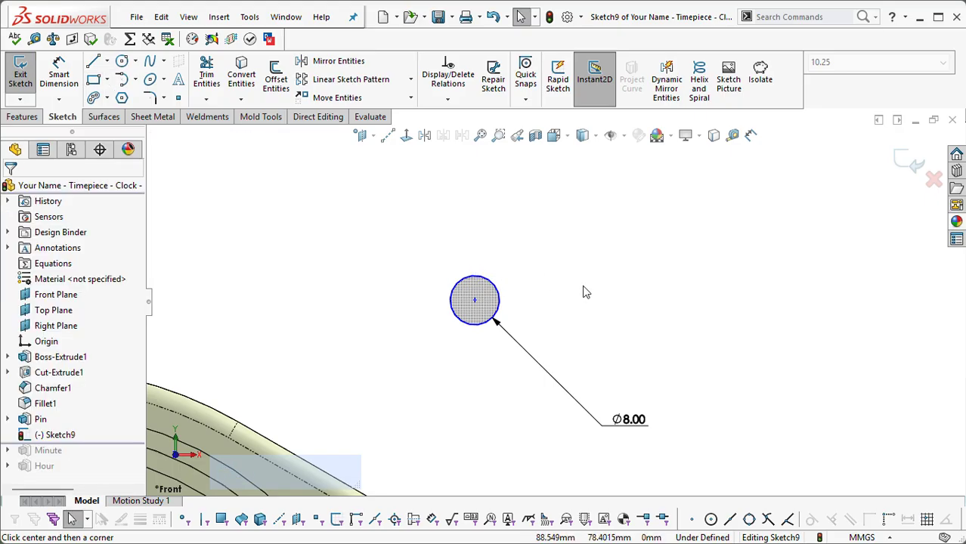
Step: Draw a slanted 3 Point Corner Rectangle about 36 mm long and 7 mm wide just above and right of the circle
{"action": "key", "text": "s"}
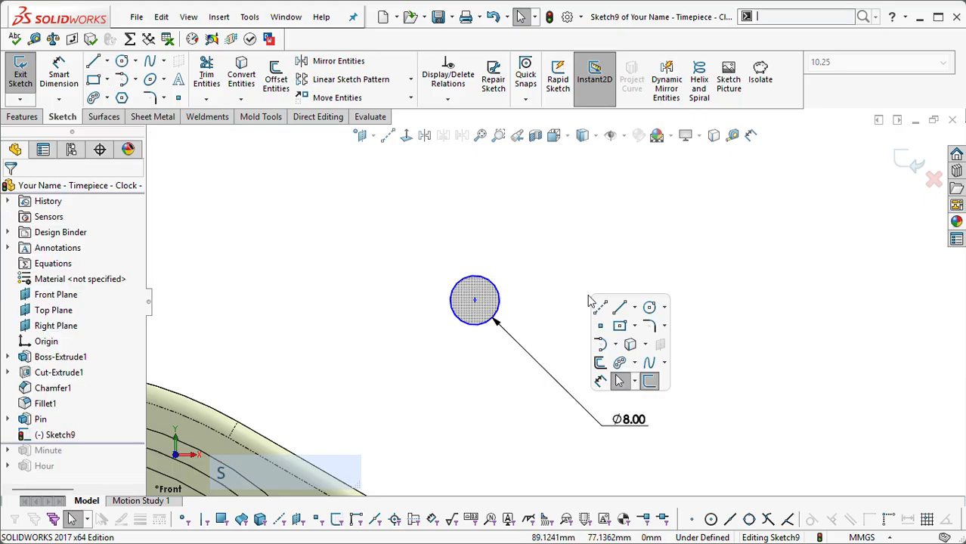
{"action": "left_click", "coordinate": [635, 328]}
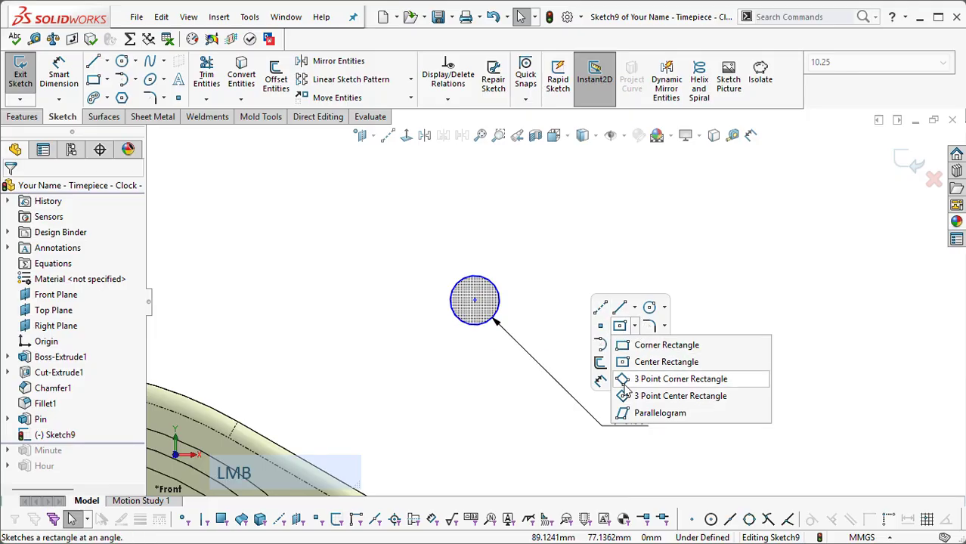
{"action": "left_click", "coordinate": [629, 384]}
{"action": "left_click", "coordinate": [514, 243]}
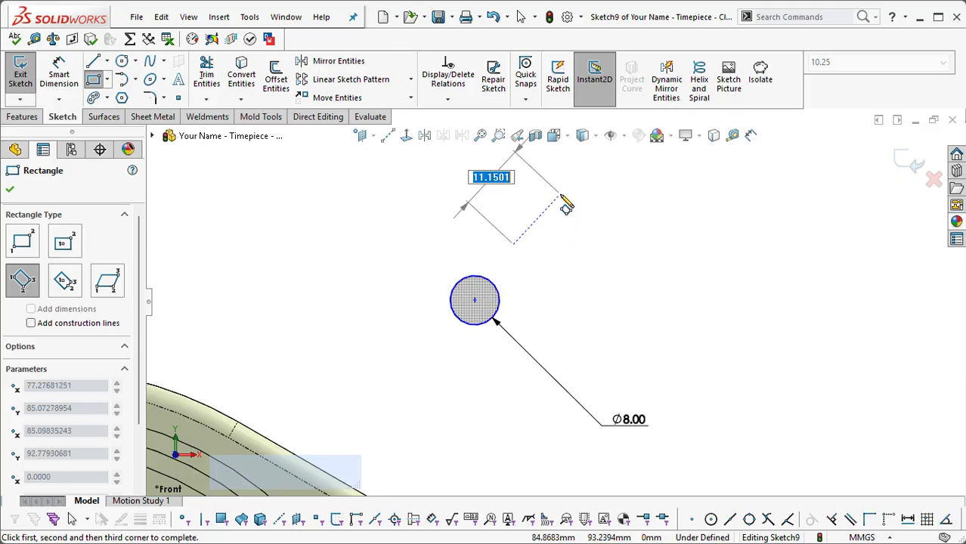
{"action": "scroll", "coordinate": [564, 189], "scroll_direction": "down", "scroll_amount": 1}
{"action": "scroll", "coordinate": [569, 198], "scroll_direction": "down", "scroll_amount": 2}
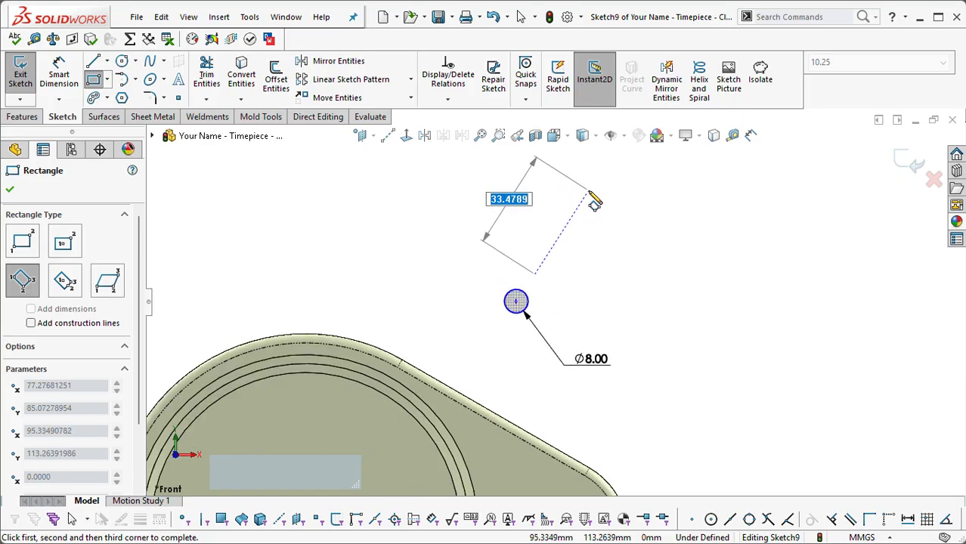
{"action": "left_click", "coordinate": [601, 195]}
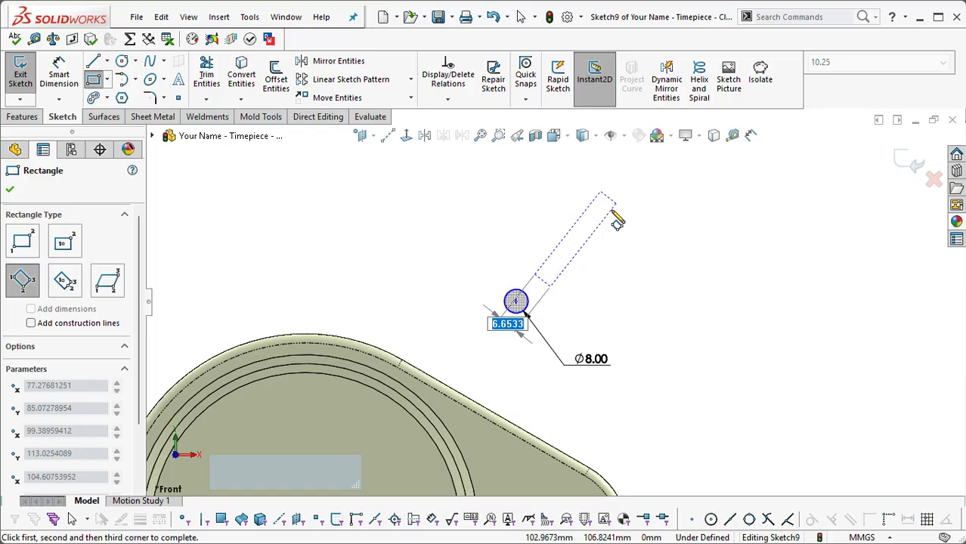
{"action": "left_click", "coordinate": [617, 220]}
{"action": "key", "text": "Escape"}
{"action": "scroll", "coordinate": [576, 259], "scroll_direction": "up", "scroll_amount": 1}
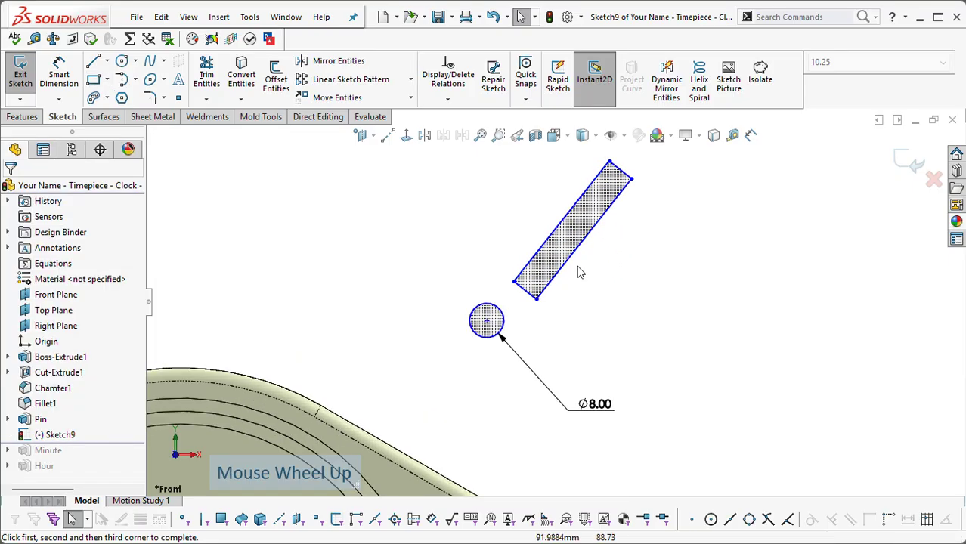
Step: Exit the sketch that holds the circle and the slanted rectangle
{"action": "scroll", "coordinate": [576, 259], "scroll_direction": "down", "scroll_amount": 1}
{"action": "left_click_drag", "start_coordinate": [576, 259], "coordinate": [558, 259]}
{"action": "scroll", "coordinate": [569, 273], "scroll_direction": "up", "scroll_amount": 3}
{"action": "double_click", "coordinate": [523, 285]}
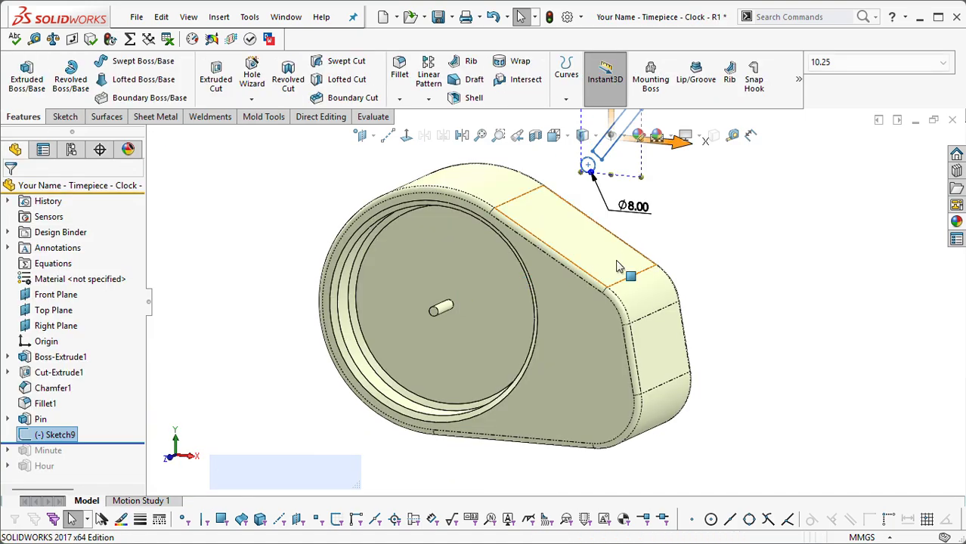
{"action": "scroll", "coordinate": [638, 307], "scroll_direction": "down", "scroll_amount": 3}
{"action": "scroll", "coordinate": [639, 227], "scroll_direction": "up", "scroll_amount": 2}
{"action": "left_click", "coordinate": [550, 221]}
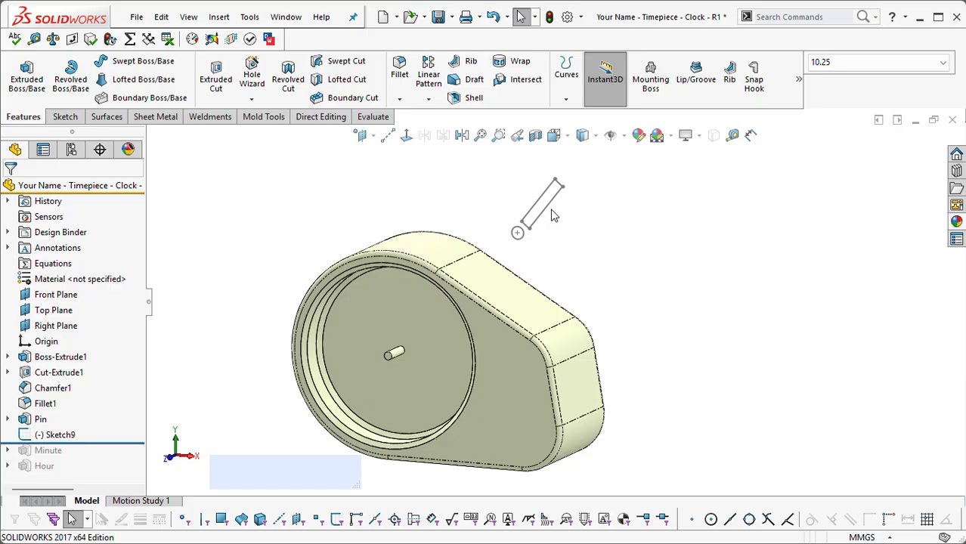
Step: Reopen the sketch of the circle and slanted rectangle for editing and view it normal to its plane
{"action": "double_click", "coordinate": [546, 212]}
{"action": "scroll", "coordinate": [450, 155], "scroll_direction": "down", "scroll_amount": 1}
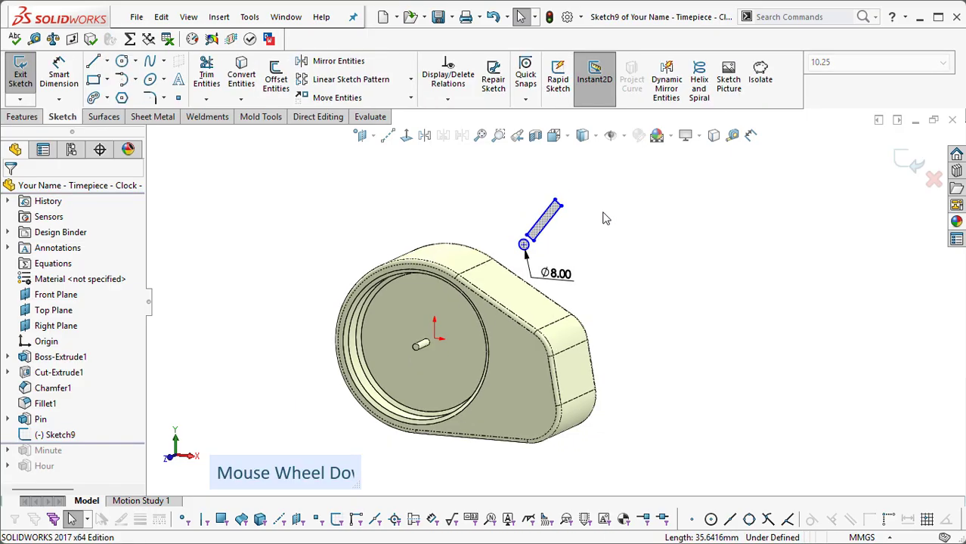
{"action": "scroll", "coordinate": [444, 147], "scroll_direction": "up", "scroll_amount": 2}
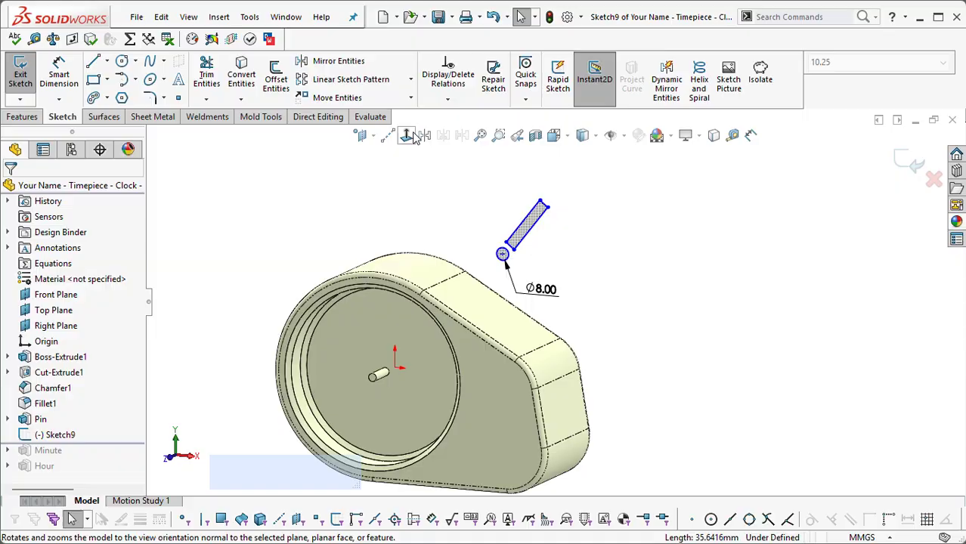
{"action": "left_click", "coordinate": [424, 136]}
{"action": "scroll", "coordinate": [625, 214], "scroll_direction": "down", "scroll_amount": 1}
{"action": "scroll", "coordinate": [628, 209], "scroll_direction": "up", "scroll_amount": 5}
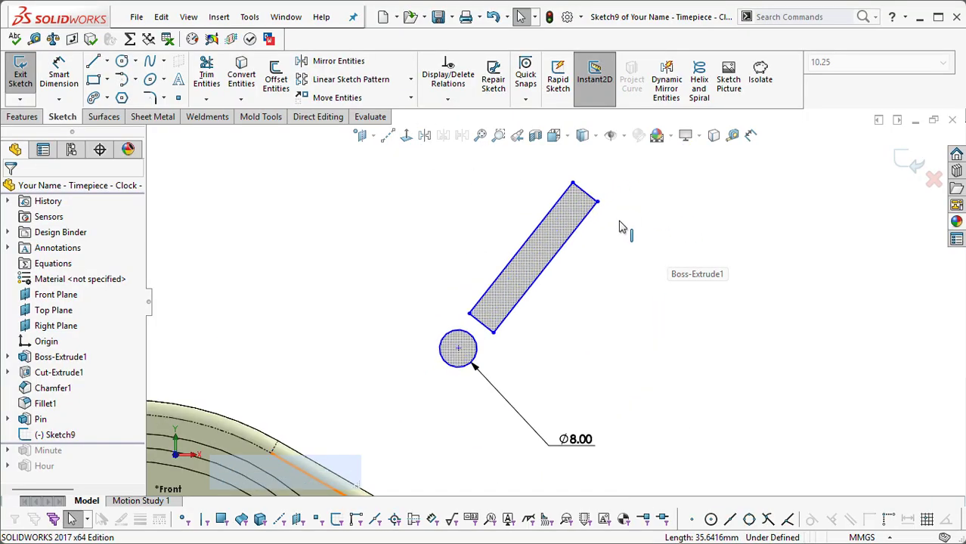
Step: Narrow the slanted rectangle to about 4.3 mm and move its lower end so it overlaps the 8 mm circle
{"action": "mouse_move", "coordinate": [507, 289]}
{"action": "left_mouse_down"}
{"action": "mouse_move", "coordinate": [497, 284]}
{"action": "mouse_move", "coordinate": [466, 321]}
{"action": "left_mouse_up"}
{"action": "left_click", "coordinate": [565, 322]}
{"action": "left_click", "coordinate": [563, 301]}
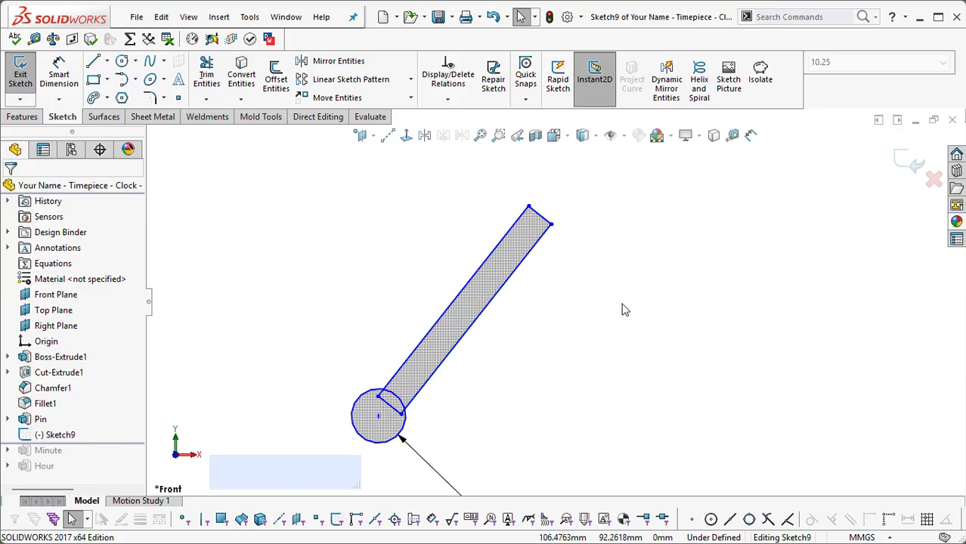
Step: Sketch a circle of about 4.3 mm diameter centered on the midpoint of the rectangle's upper short edge, passing through the edge's corner
{"action": "key", "text": "s"}
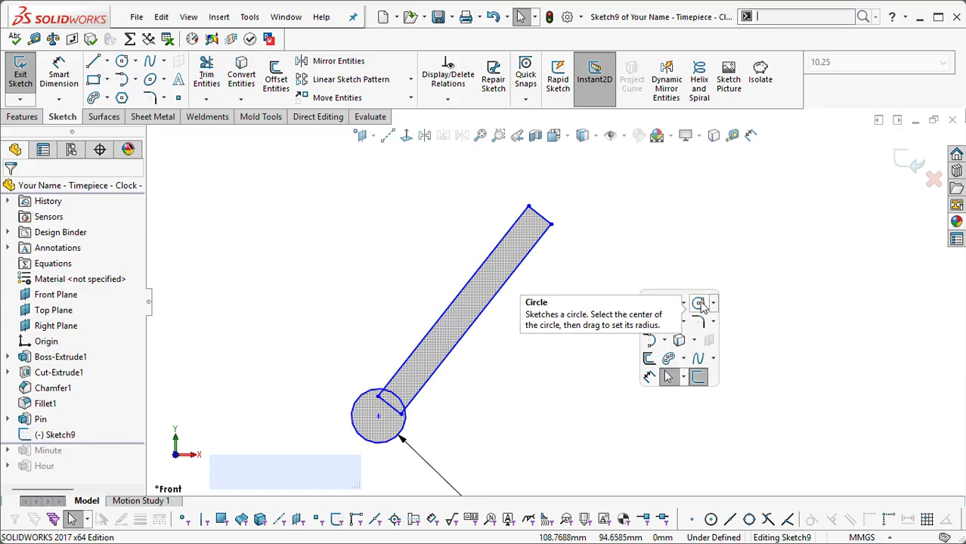
{"action": "left_click", "coordinate": [700, 305]}
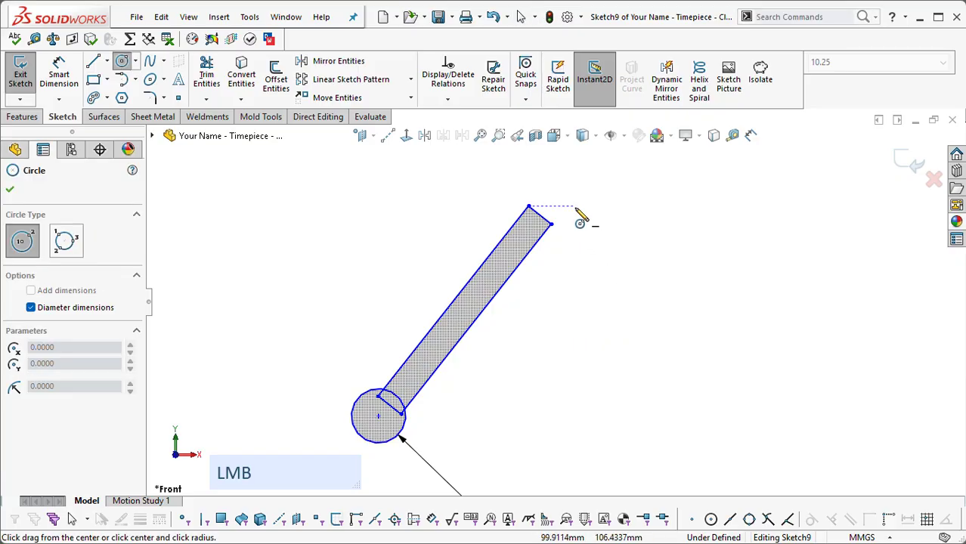
{"action": "left_click", "coordinate": [538, 214]}
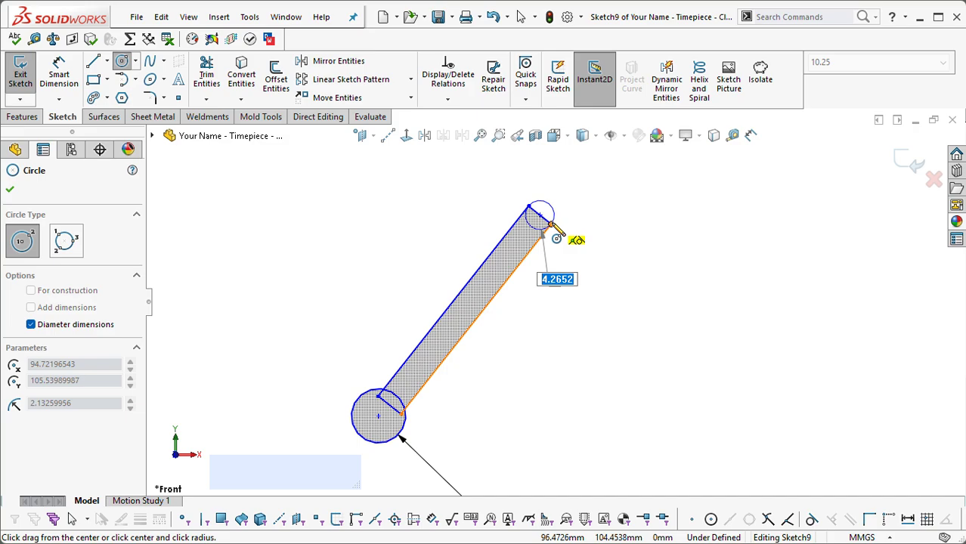
{"action": "key", "text": "ctrl+space"}
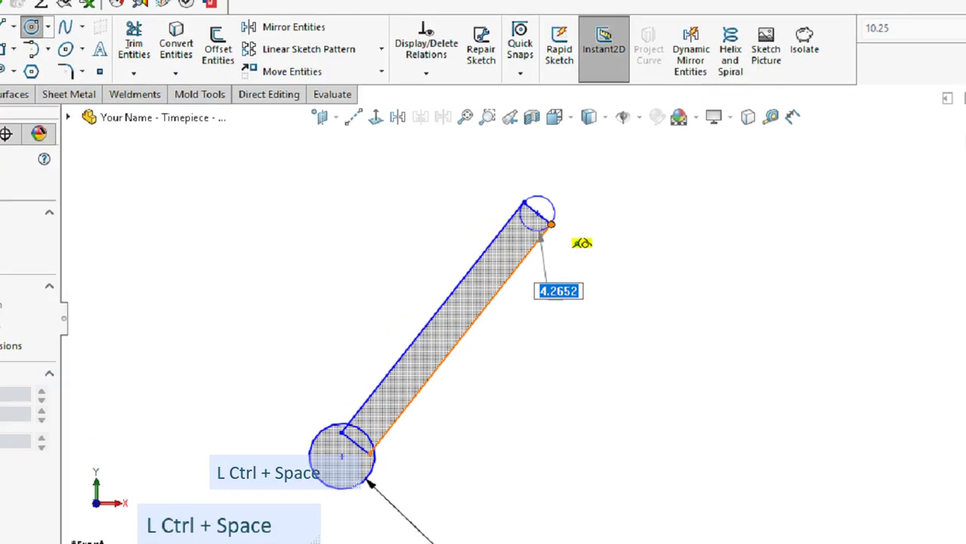
{"action": "left_click", "coordinate": [589, 220]}
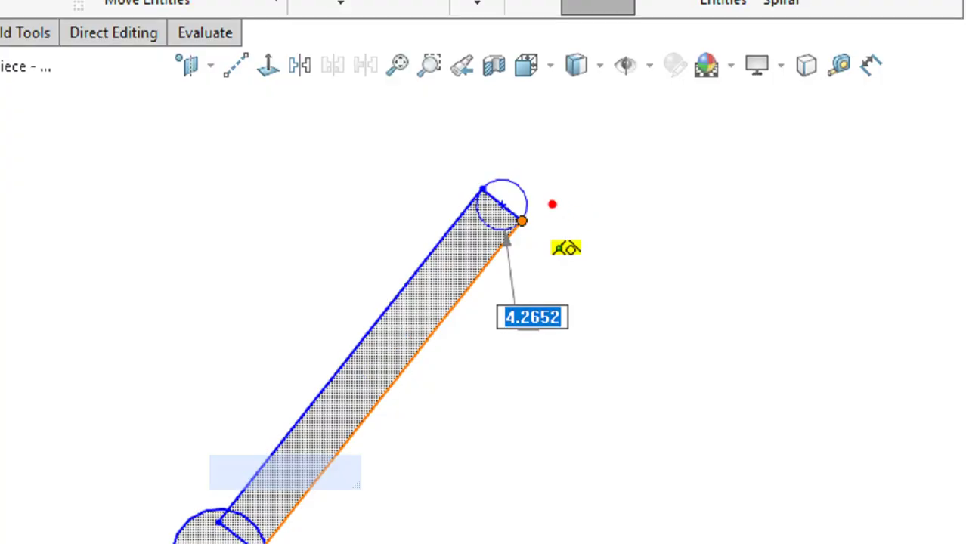
{"action": "left_click", "coordinate": [591, 253]}
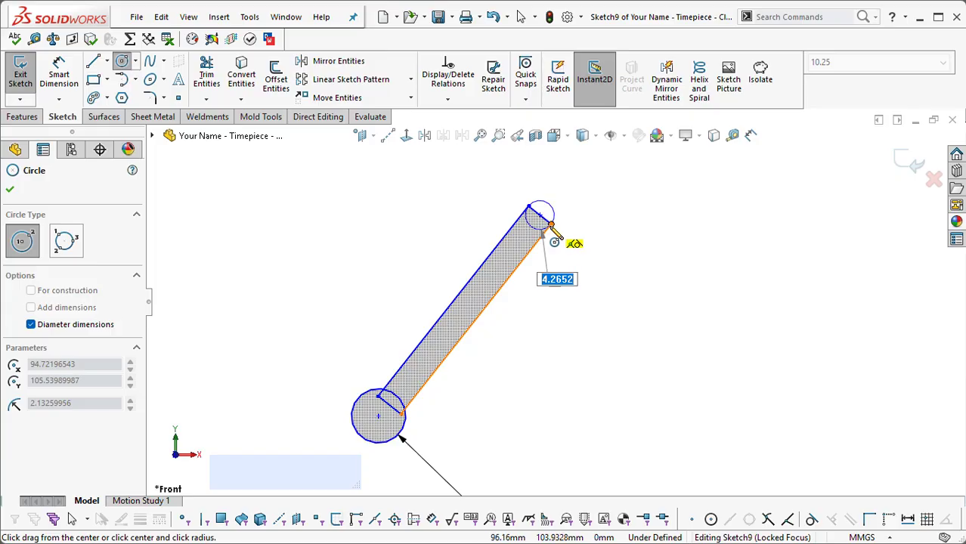
{"action": "left_click", "coordinate": [552, 230]}
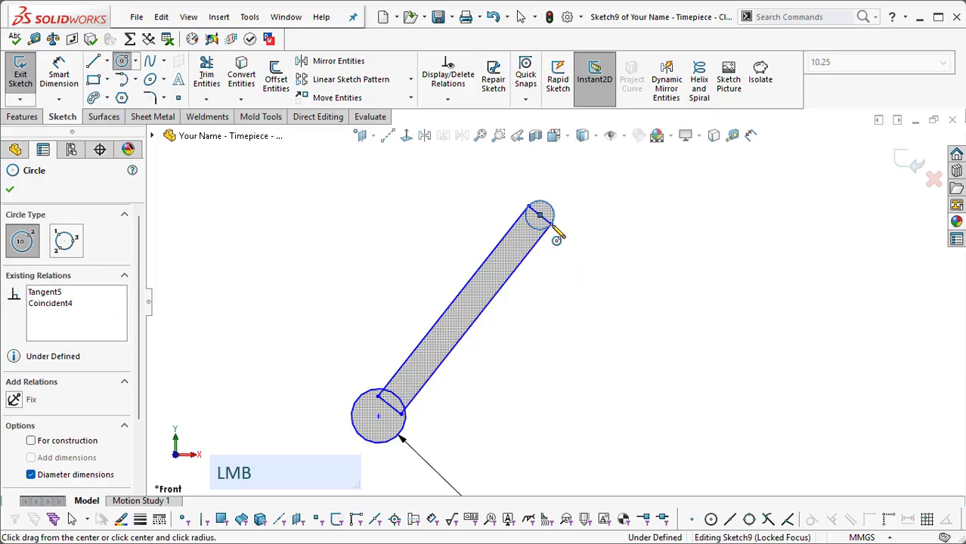
{"action": "key", "text": "Escape"}
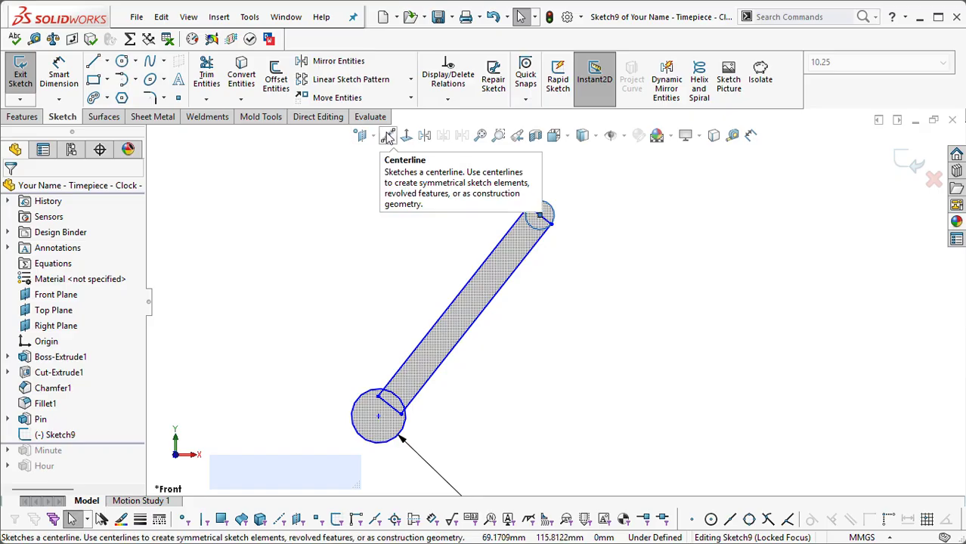
{"action": "left_click", "coordinate": [388, 136]}
{"action": "left_click", "coordinate": [552, 218]}
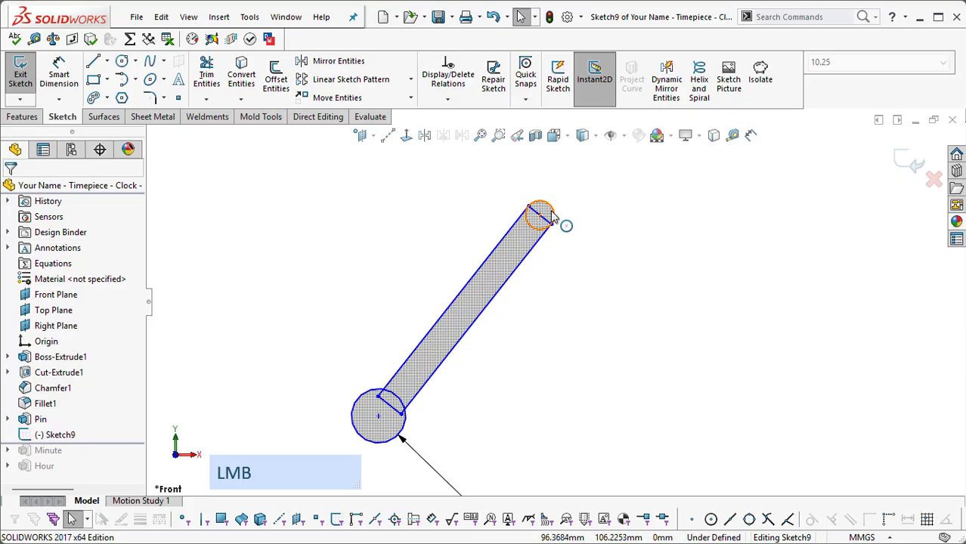
{"action": "left_click", "coordinate": [378, 415], "text": "shift"}
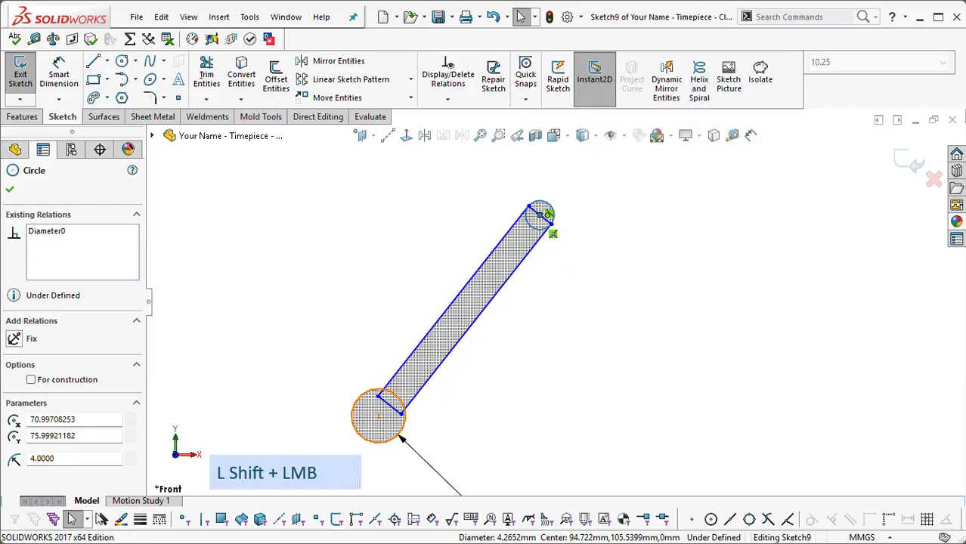
{"action": "left_click", "coordinate": [658, 323]}
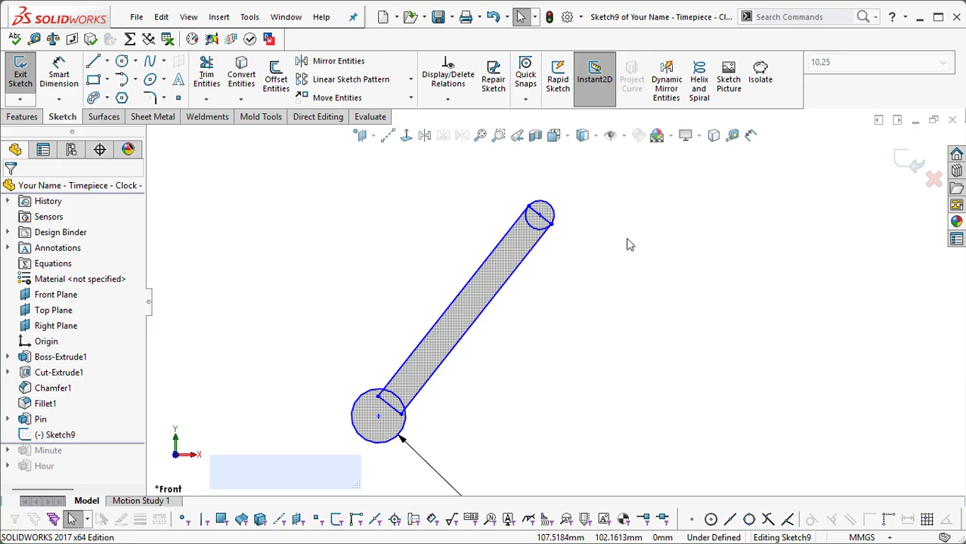
Step: Draw a centerline about 38 mm long from the small circle's center to the center of the 8 mm circle
{"action": "key", "text": "s"}
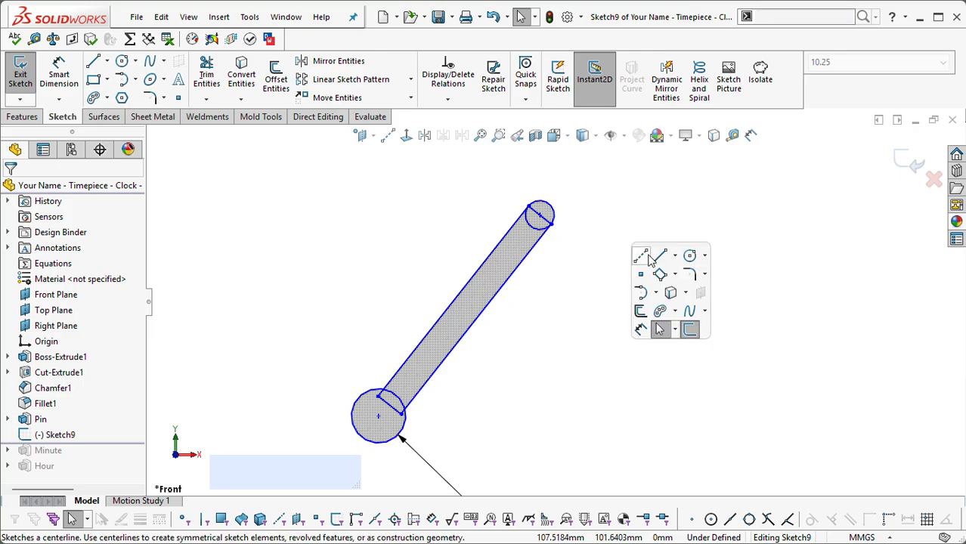
{"action": "left_click", "coordinate": [641, 258]}
{"action": "scroll", "coordinate": [572, 252], "scroll_direction": "up", "scroll_amount": 3}
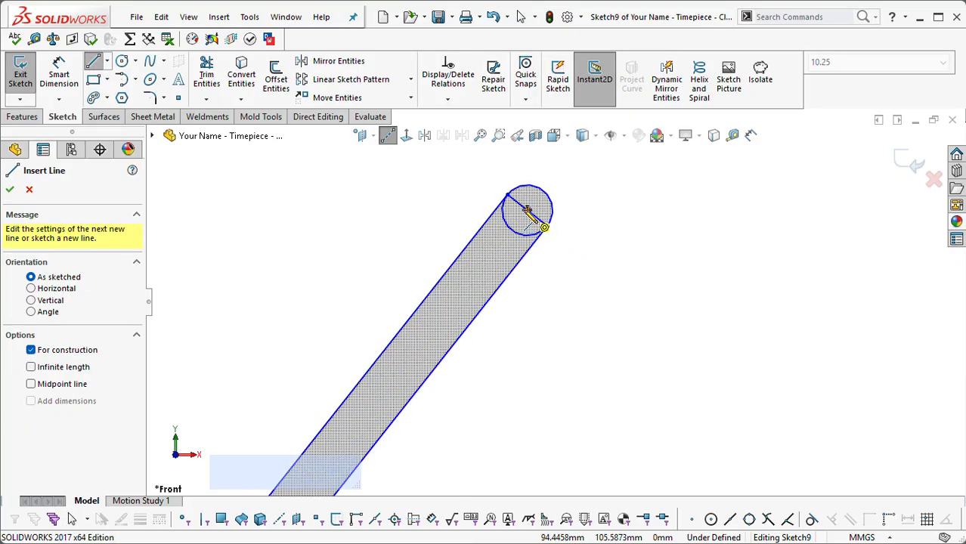
{"action": "key", "text": "ctrl+space"}
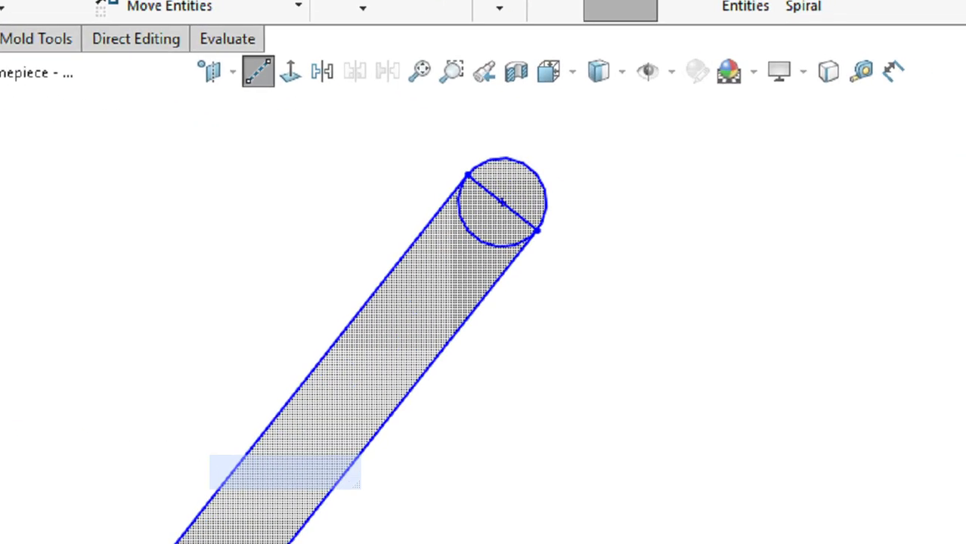
{"action": "left_click", "coordinate": [528, 210]}
{"action": "left_click", "coordinate": [533, 237]}
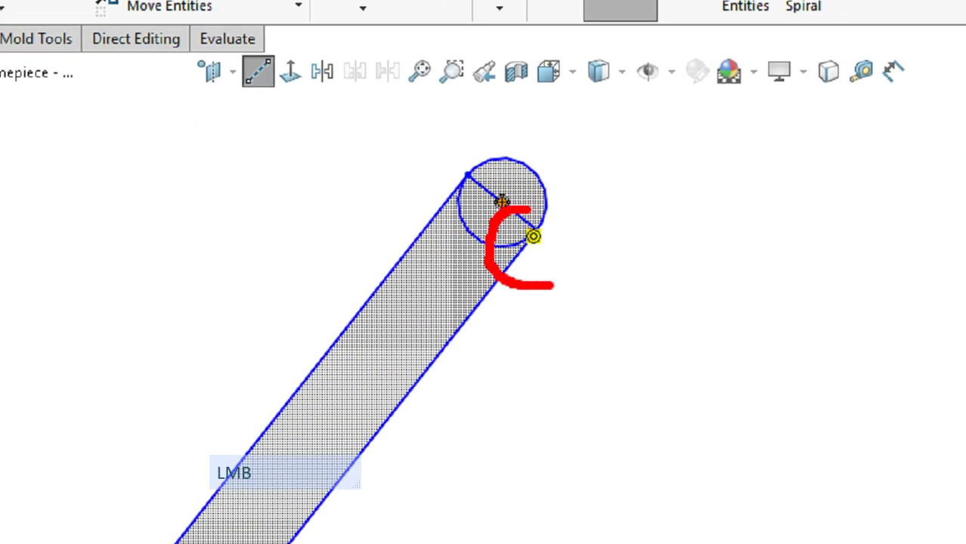
{"action": "key", "text": "Escape"}
{"action": "scroll", "coordinate": [534, 241], "scroll_direction": "down", "scroll_amount": 2}
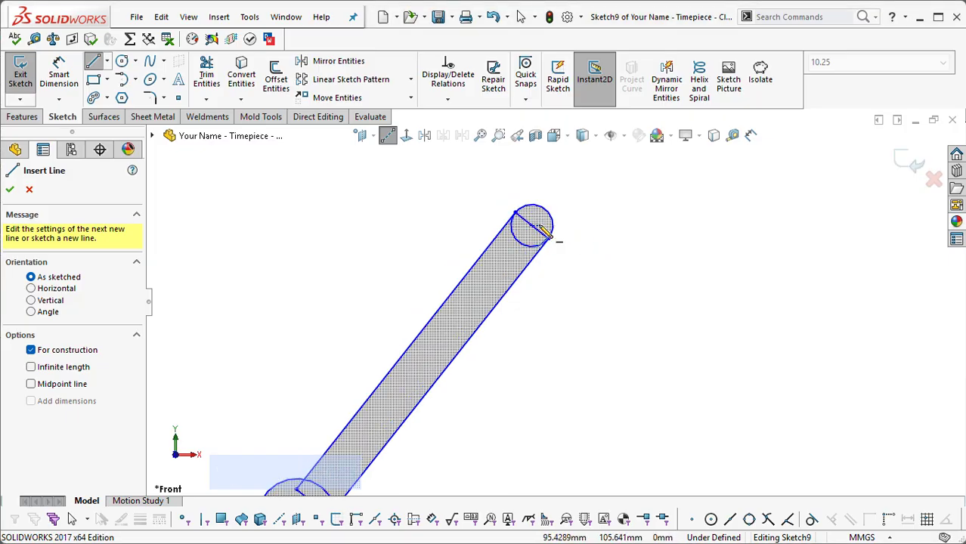
{"action": "left_click", "coordinate": [547, 238]}
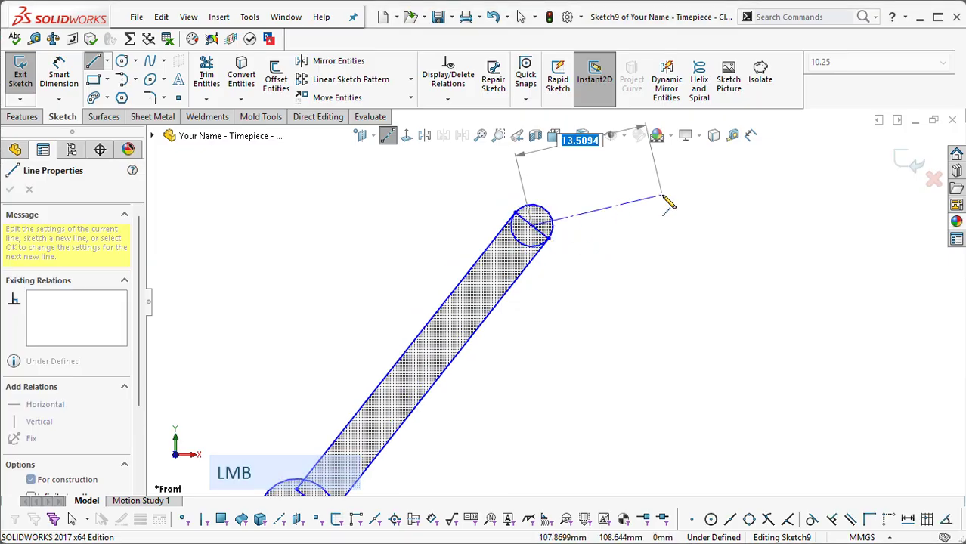
{"action": "scroll", "coordinate": [668, 200], "scroll_direction": "down", "scroll_amount": 3}
{"action": "scroll", "coordinate": [431, 393], "scroll_direction": "up", "scroll_amount": 3}
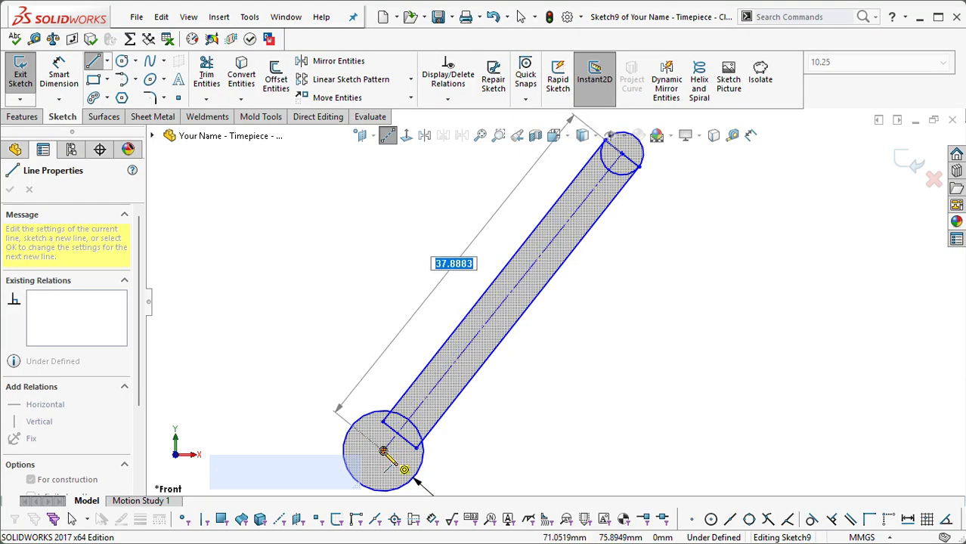
{"action": "left_click", "coordinate": [383, 451]}
{"action": "key", "text": "Escape"}
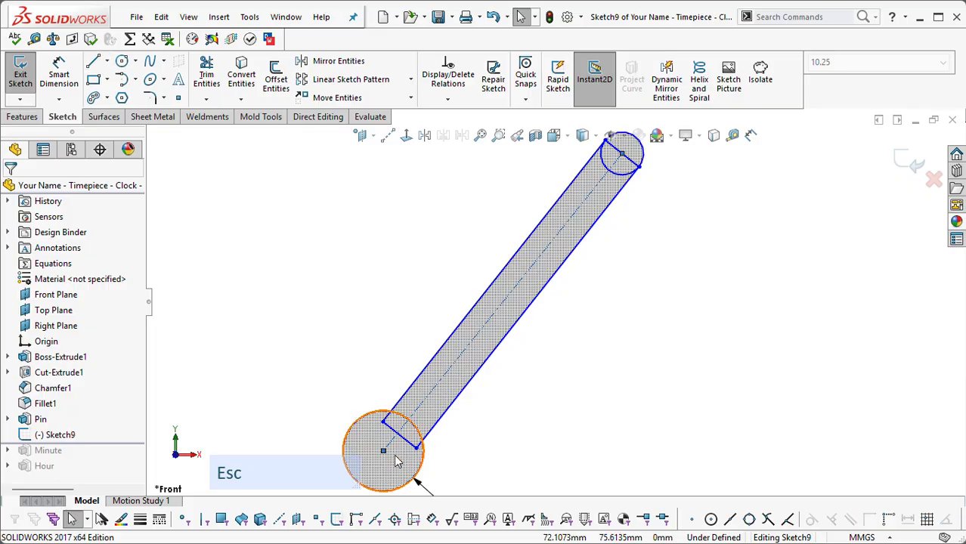
Step: Shift the slanted rectangle slightly and pull its small end circle to about 4.1 mm in diameter
{"action": "scroll", "coordinate": [578, 379], "scroll_direction": "down", "scroll_amount": 2}
{"action": "left_click", "coordinate": [637, 289]}
{"action": "scroll", "coordinate": [571, 276], "scroll_direction": "up", "scroll_amount": 2}
{"action": "scroll", "coordinate": [584, 291], "scroll_direction": "down", "scroll_amount": 2}
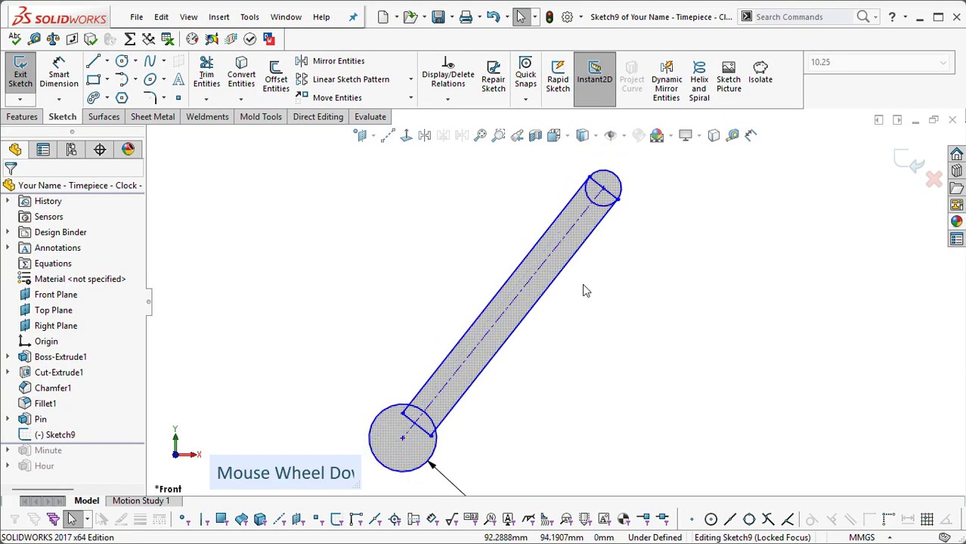
{"action": "mouse_move", "coordinate": [532, 298]}
{"action": "left_mouse_down"}
{"action": "mouse_move", "coordinate": [685, 312]}
{"action": "mouse_move", "coordinate": [589, 274]}
{"action": "mouse_move", "coordinate": [464, 257]}
{"action": "mouse_move", "coordinate": [579, 286]}
{"action": "mouse_move", "coordinate": [506, 255]}
{"action": "mouse_move", "coordinate": [687, 364]}
{"action": "mouse_move", "coordinate": [579, 501]}
{"action": "mouse_move", "coordinate": [601, 332]}
{"action": "mouse_move", "coordinate": [552, 287]}
{"action": "mouse_move", "coordinate": [540, 302]}
{"action": "left_mouse_up"}
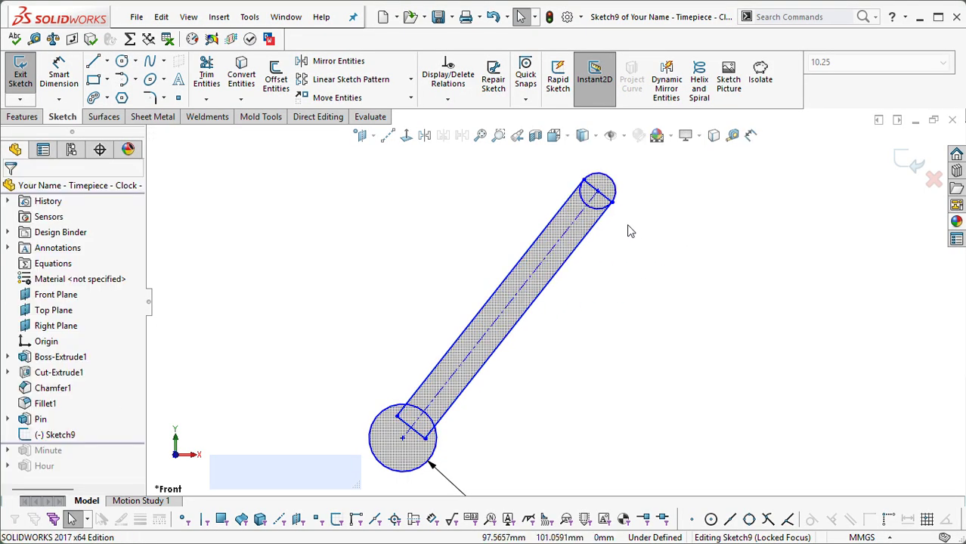
{"action": "scroll", "coordinate": [597, 199], "scroll_direction": "up", "scroll_amount": 2}
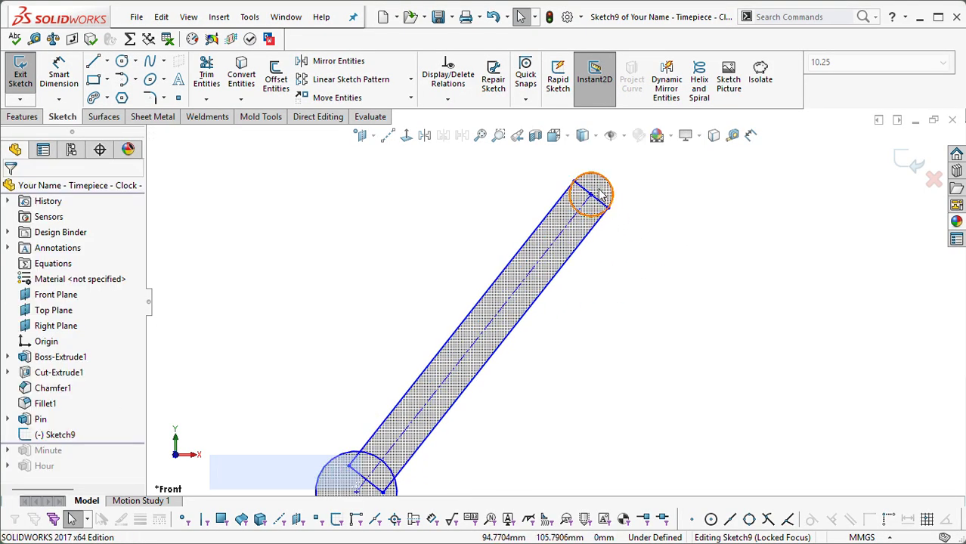
{"action": "left_click_drag", "start_coordinate": [599, 195], "coordinate": [625, 277]}
{"action": "scroll", "coordinate": [611, 212], "scroll_direction": "down", "scroll_amount": 3}
{"action": "scroll", "coordinate": [560, 344], "scroll_direction": "up", "scroll_amount": 2}
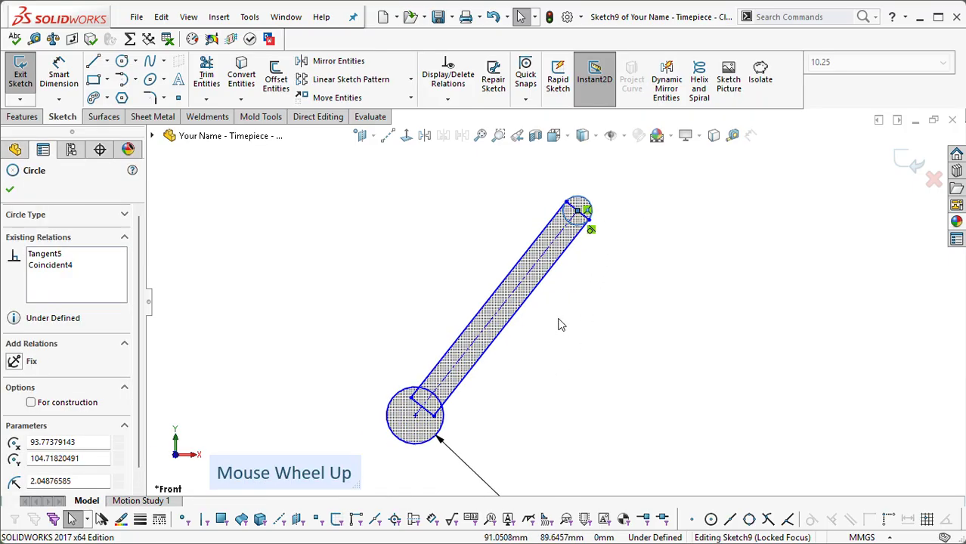
{"action": "left_click", "coordinate": [572, 314]}
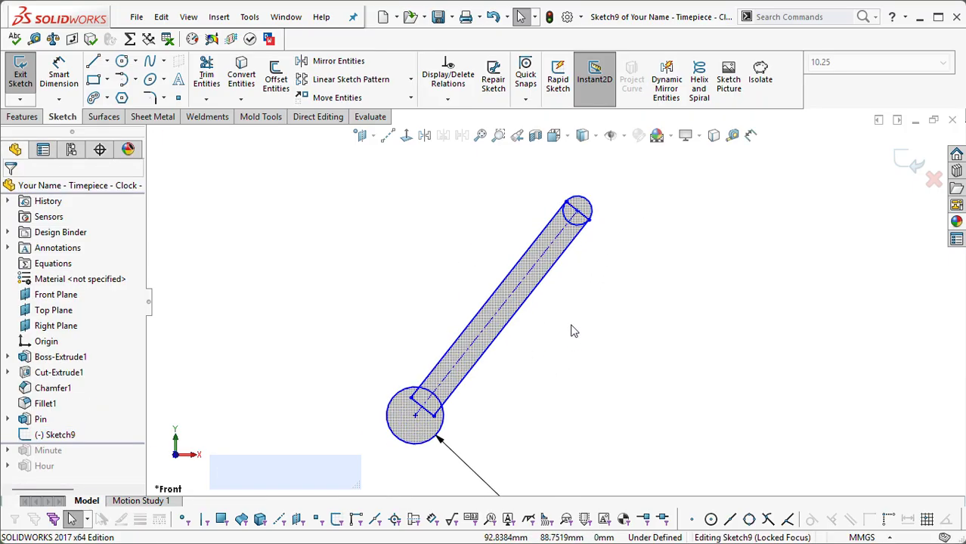
{"action": "left_click", "coordinate": [492, 346]}
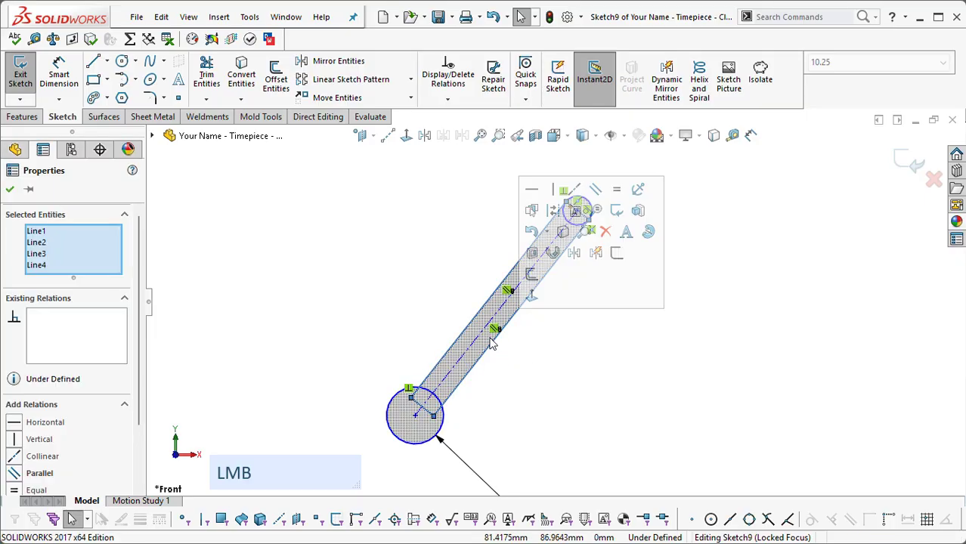
{"action": "left_click", "coordinate": [559, 371]}
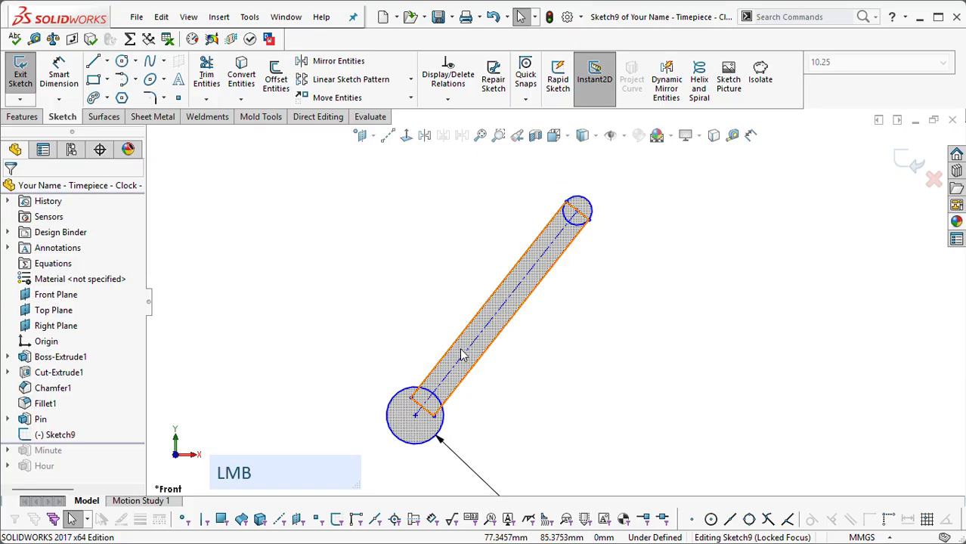
{"action": "left_click", "coordinate": [533, 347]}
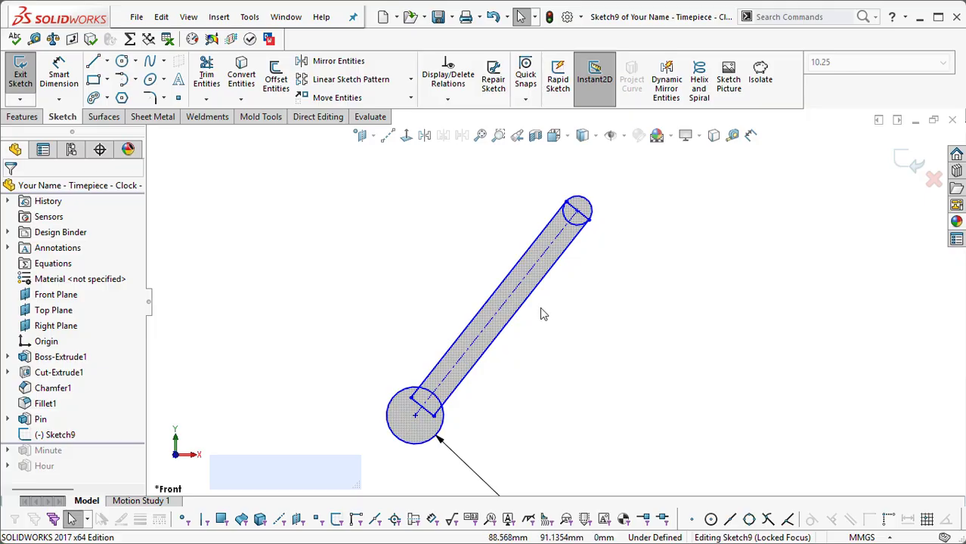
{"action": "left_click", "coordinate": [530, 307]}
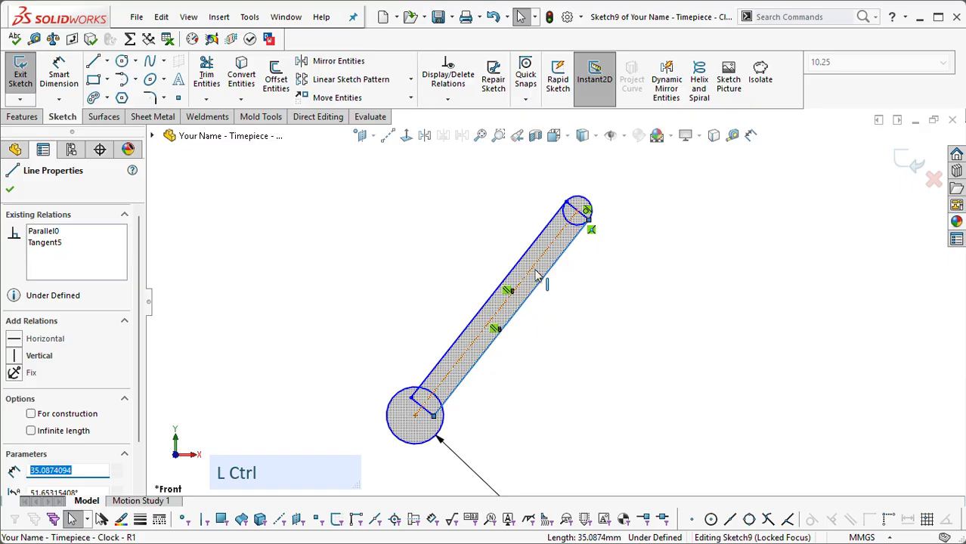
{"action": "left_click", "coordinate": [536, 277], "text": "ctrl"}
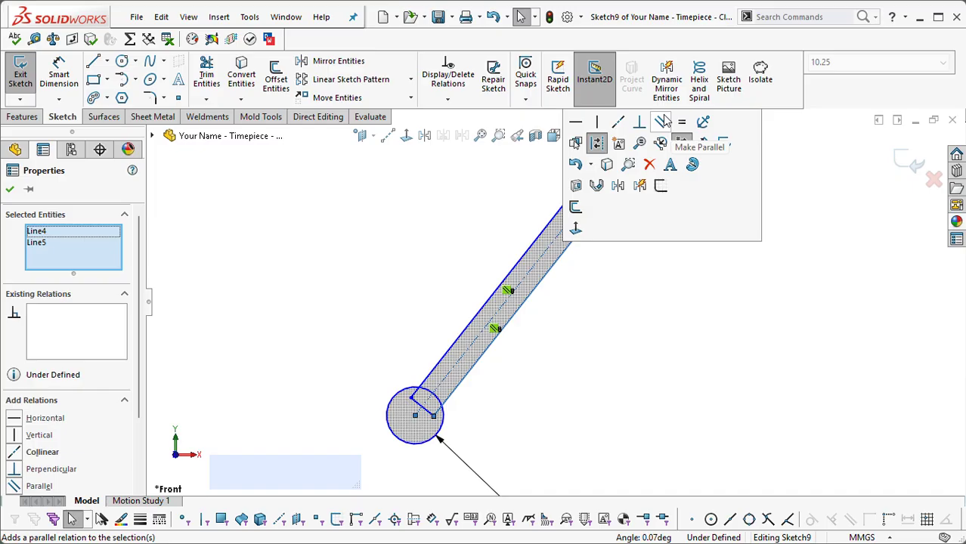
{"action": "key", "text": "Escape"}
{"action": "left_click", "coordinate": [583, 306]}
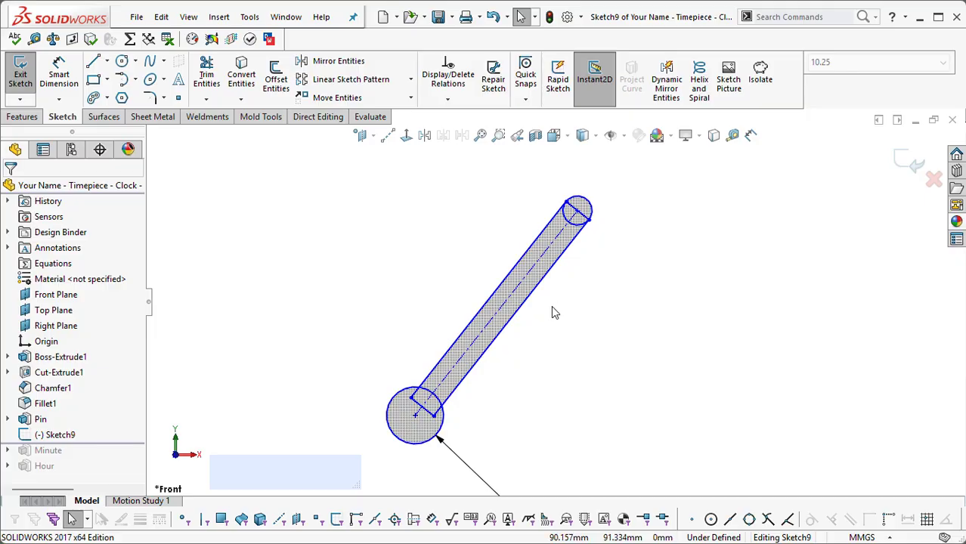
Step: Make the slanted rectangle's two long edges symmetric about the centerline
{"action": "left_click_drag", "start_coordinate": [552, 309], "coordinate": [474, 255]}
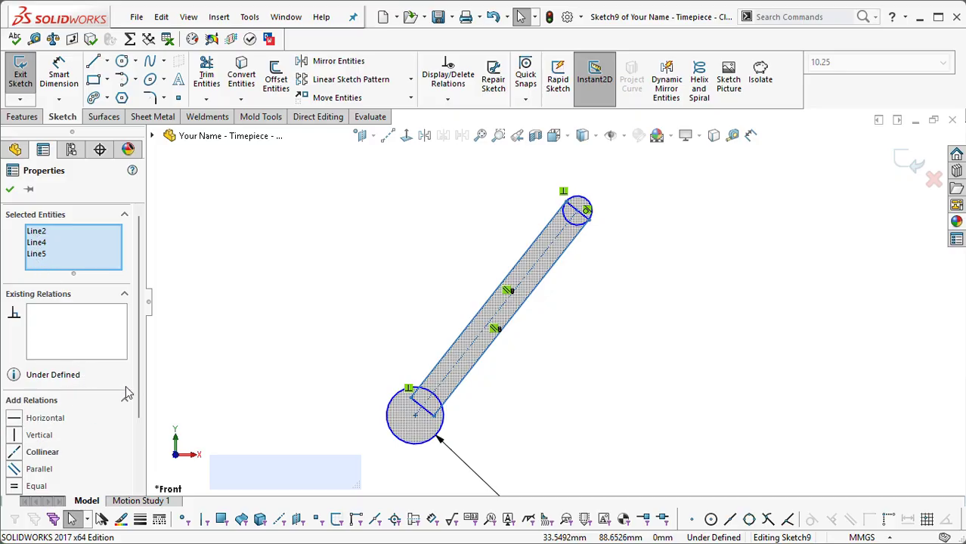
{"action": "left_click_drag", "start_coordinate": [140, 377], "coordinate": [146, 465]}
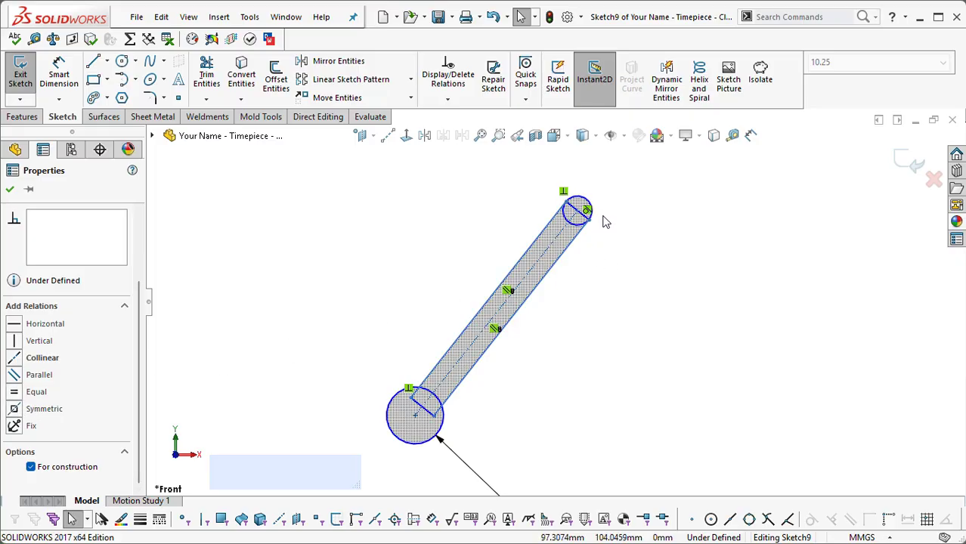
{"action": "key", "text": "ctrl"}
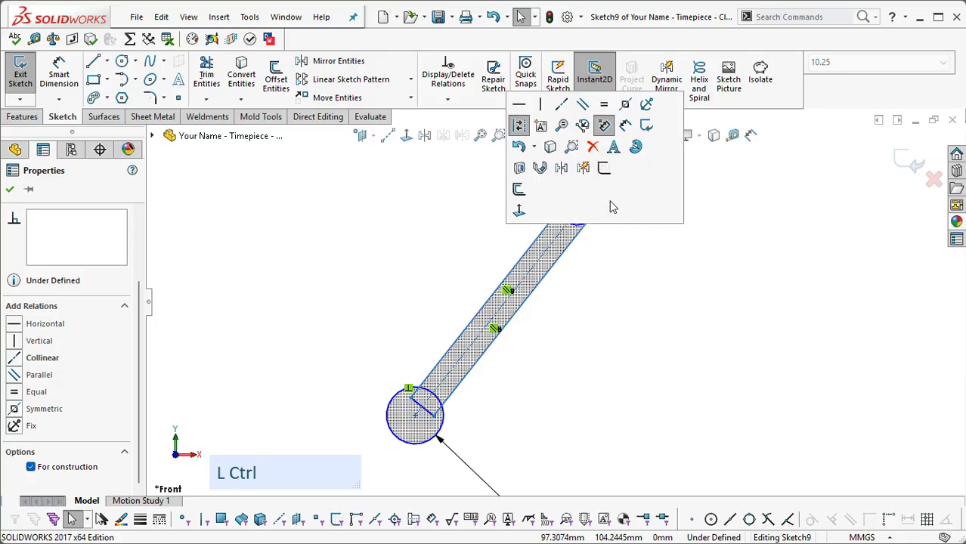
{"action": "left_click", "coordinate": [627, 107]}
{"action": "left_click", "coordinate": [605, 261]}
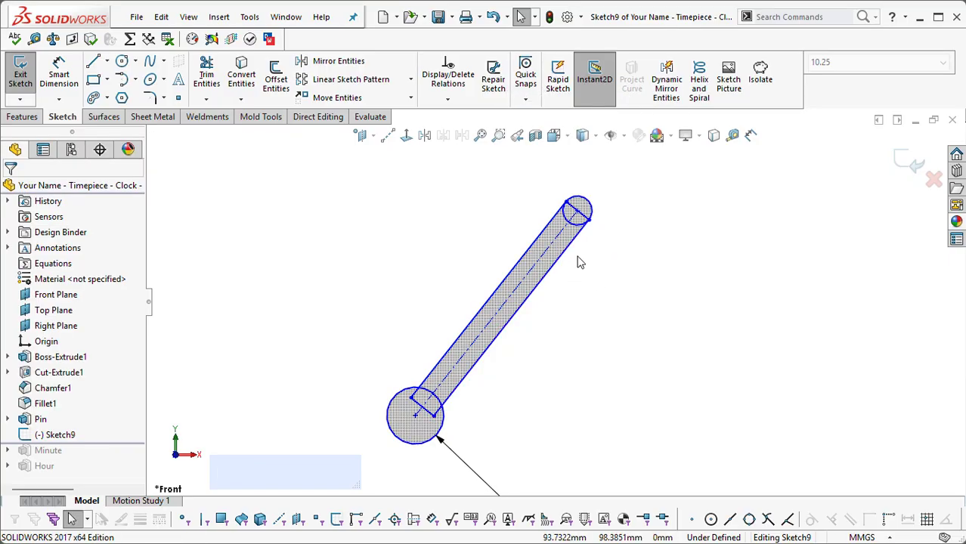
Step: Inspect the relations on the rectangle's long edge, including its symmetry about the centerline
{"action": "scroll", "coordinate": [528, 291], "scroll_direction": "up", "scroll_amount": 2}
{"action": "scroll", "coordinate": [523, 288], "scroll_direction": "down", "scroll_amount": 2}
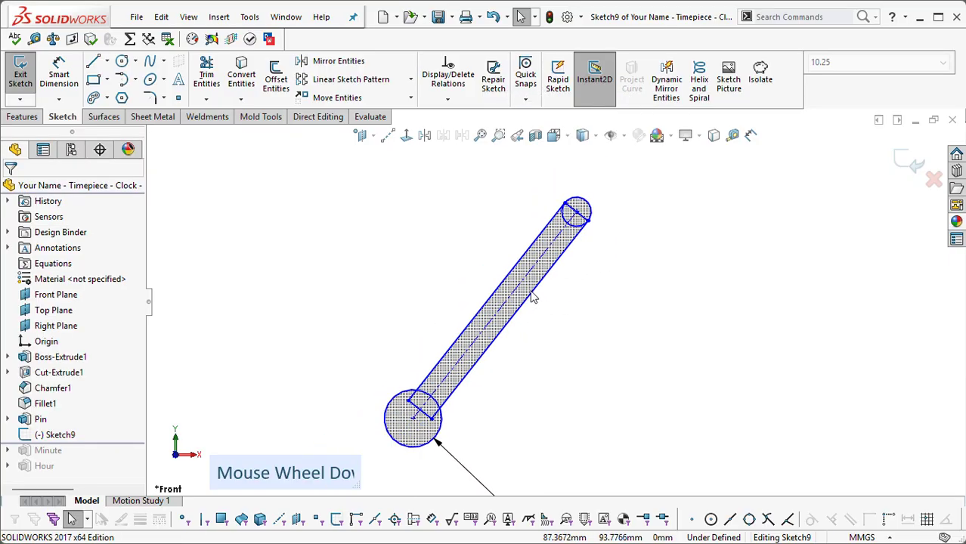
{"action": "left_click", "coordinate": [520, 290]}
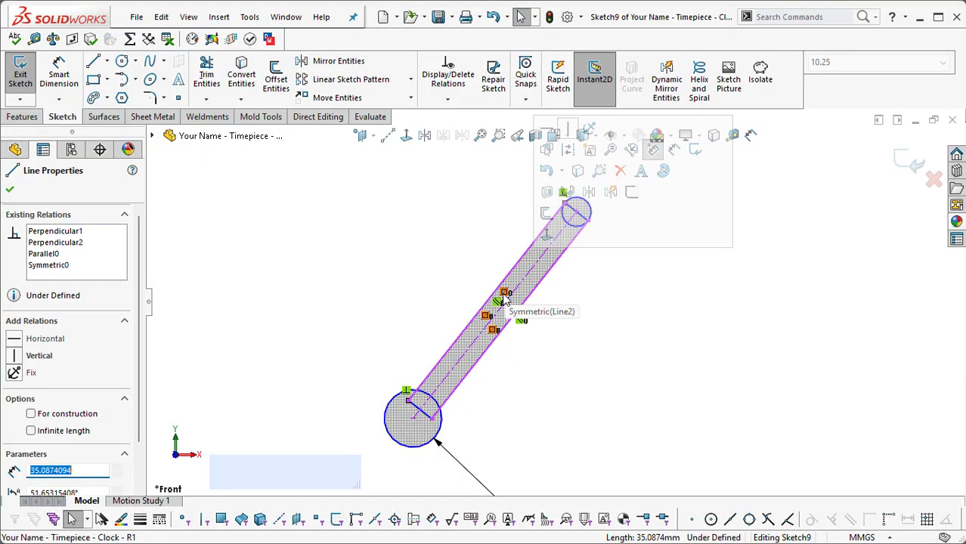
{"action": "left_click", "coordinate": [573, 286]}
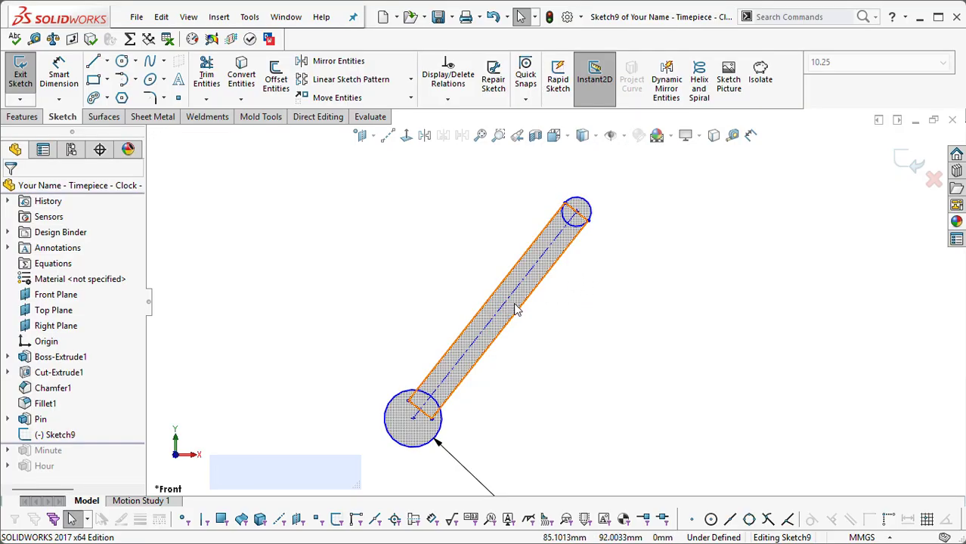
{"action": "left_click_drag", "start_coordinate": [516, 310], "coordinate": [467, 335]}
{"action": "left_click", "coordinate": [593, 317]}
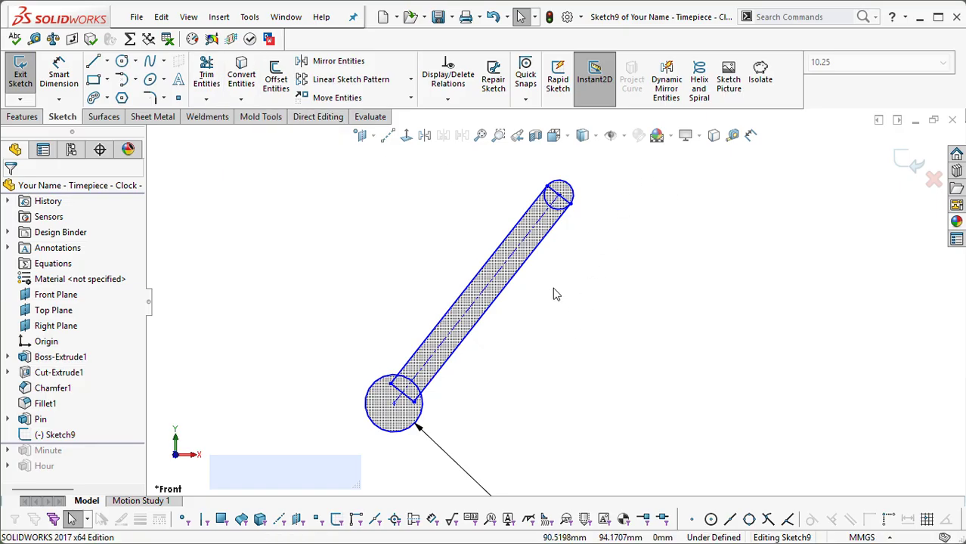
Step: Power trim the short edge and the inner part of the small circle at the hand's upper end, leaving a rounded tip
{"action": "right_click", "coordinate": [366, 250]}
{"action": "mouse_move", "coordinate": [421, 411]}
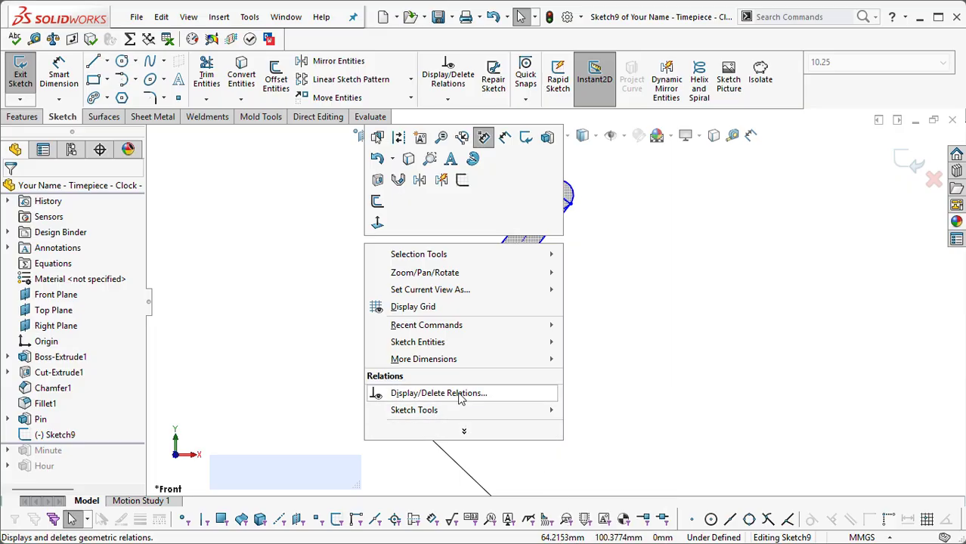
{"action": "left_click", "coordinate": [697, 200]}
{"action": "right_click", "coordinate": [658, 201]}
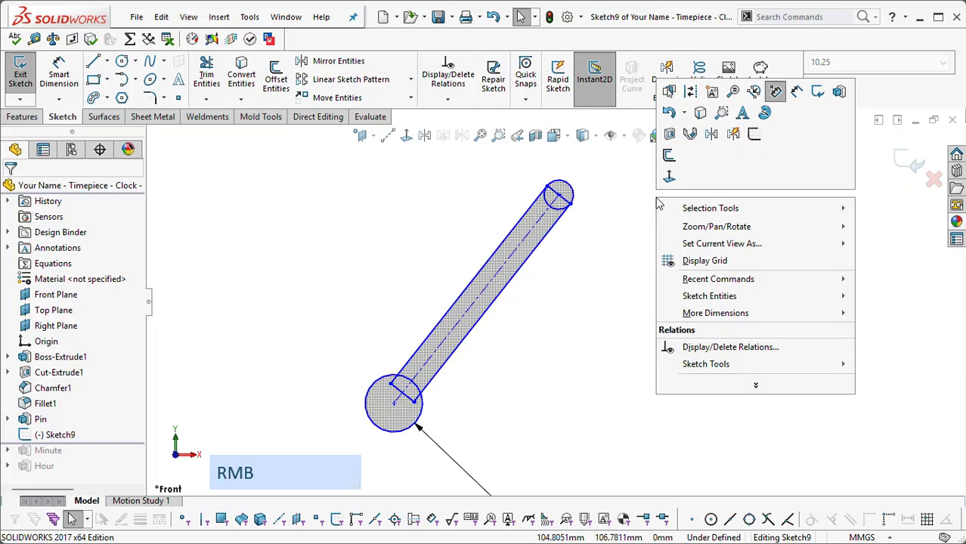
{"action": "mouse_move", "coordinate": [717, 365]}
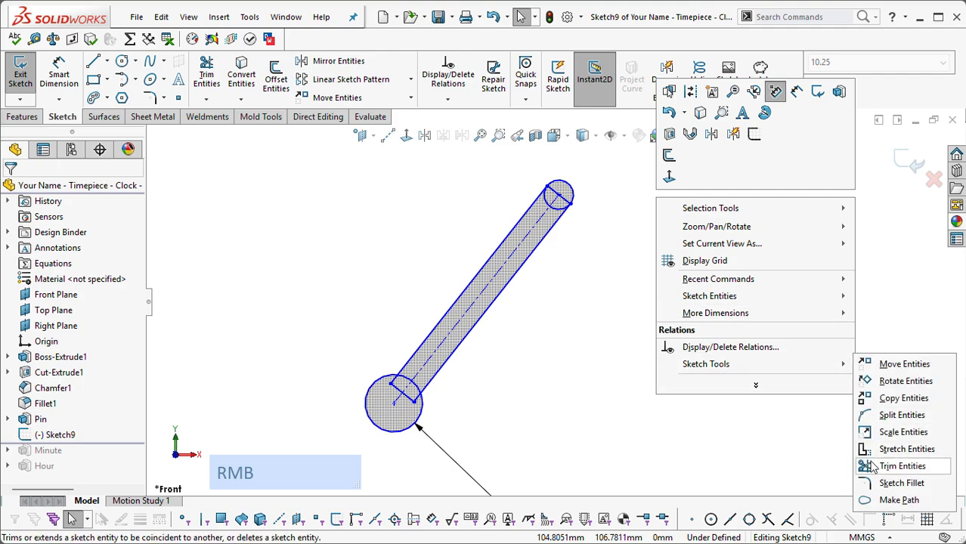
{"action": "left_click", "coordinate": [902, 467]}
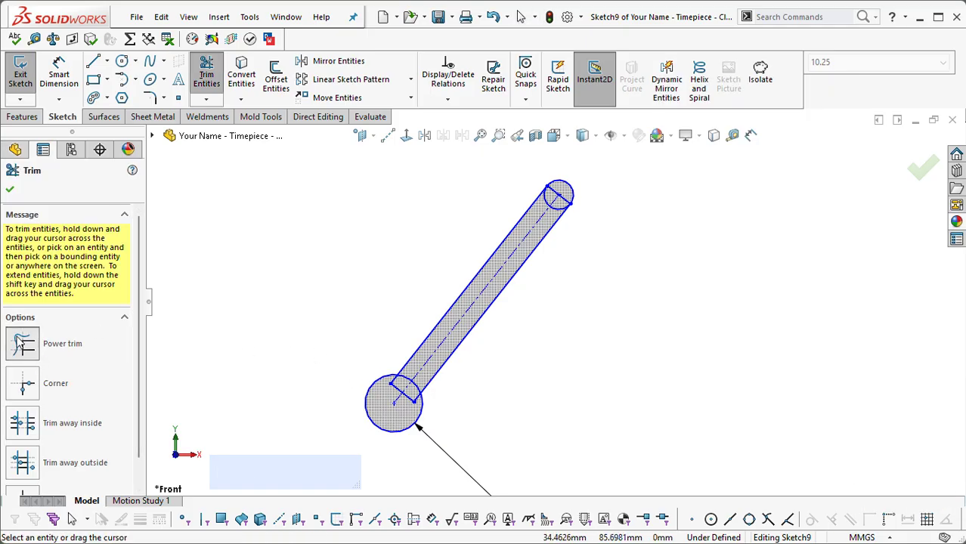
{"action": "scroll", "coordinate": [522, 302], "scroll_direction": "up", "scroll_amount": 2}
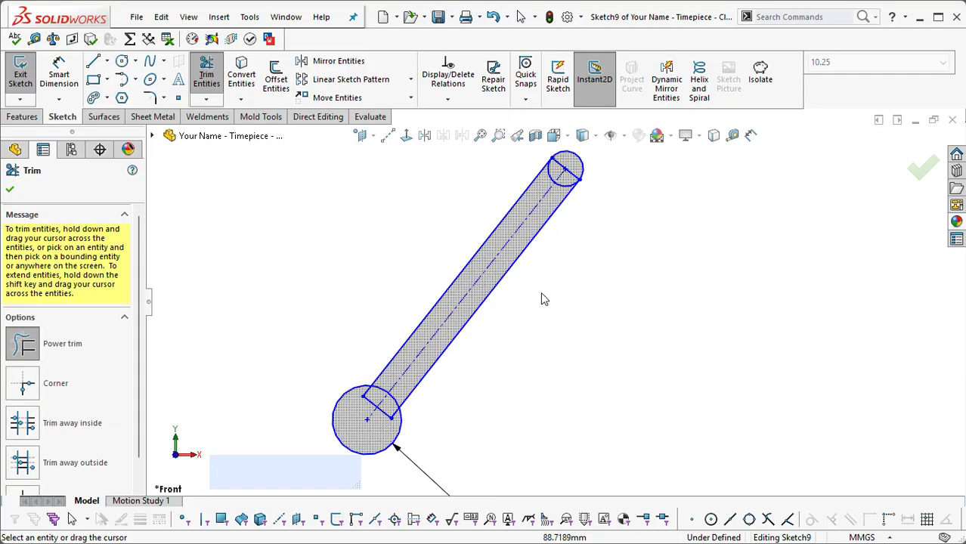
{"action": "scroll", "coordinate": [522, 162], "scroll_direction": "up", "scroll_amount": 3}
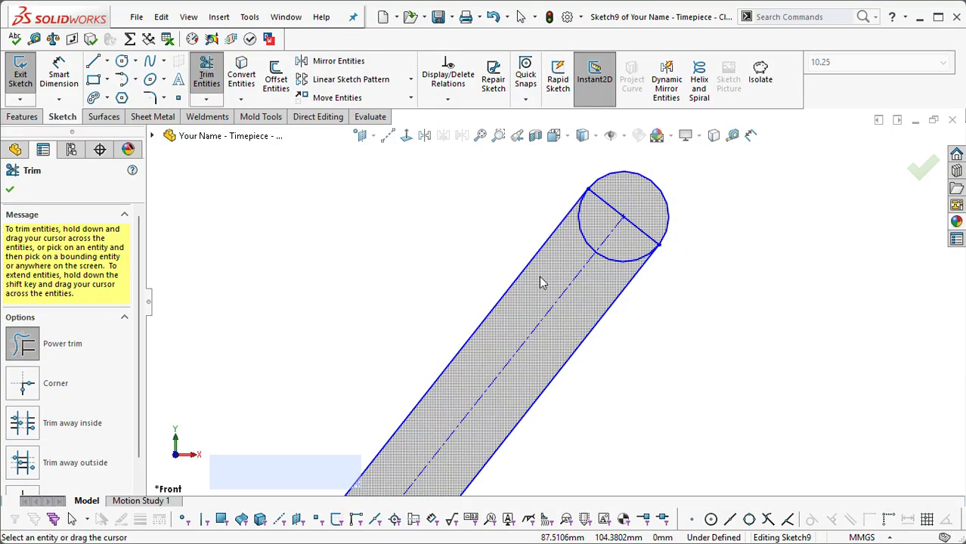
{"action": "left_click_drag", "start_coordinate": [550, 287], "coordinate": [588, 238]}
{"action": "mouse_move", "coordinate": [606, 206]}
{"action": "left_mouse_down"}
{"action": "mouse_move", "coordinate": [633, 199]}
{"action": "mouse_move", "coordinate": [647, 231]}
{"action": "mouse_move", "coordinate": [598, 292]}
{"action": "mouse_move", "coordinate": [616, 266]}
{"action": "left_mouse_up"}
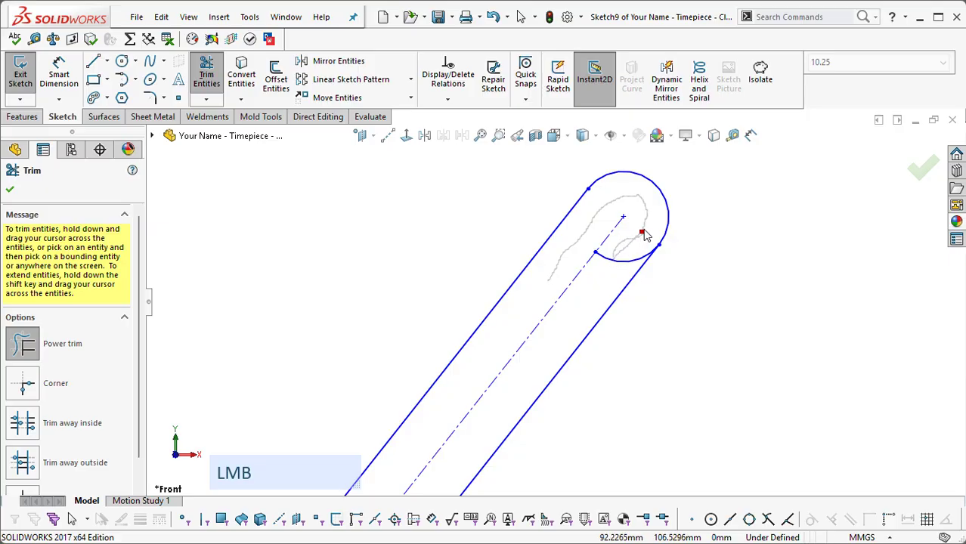
{"action": "left_click_drag", "start_coordinate": [643, 236], "coordinate": [642, 238]}
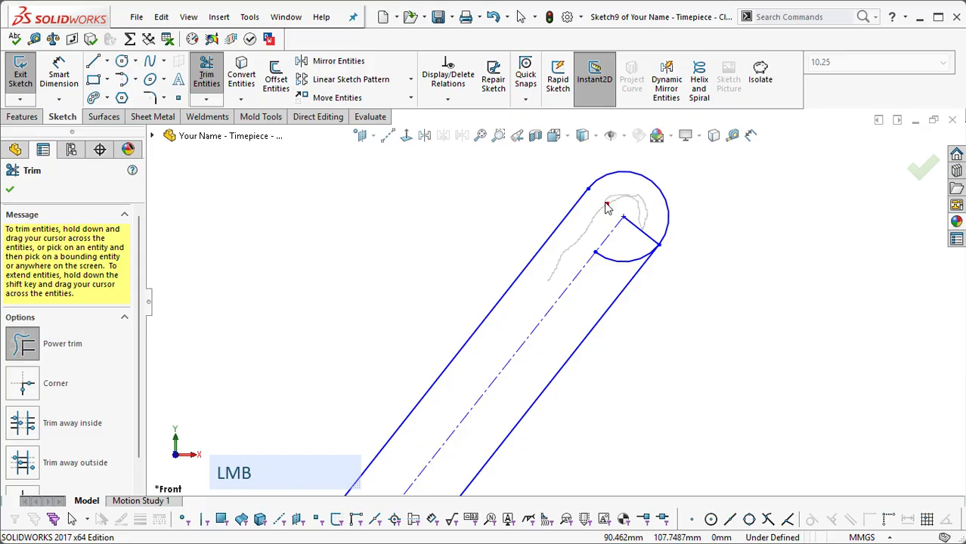
{"action": "mouse_move", "coordinate": [607, 208]}
{"action": "left_mouse_down"}
{"action": "mouse_move", "coordinate": [583, 231]}
{"action": "mouse_move", "coordinate": [637, 196]}
{"action": "left_mouse_up"}
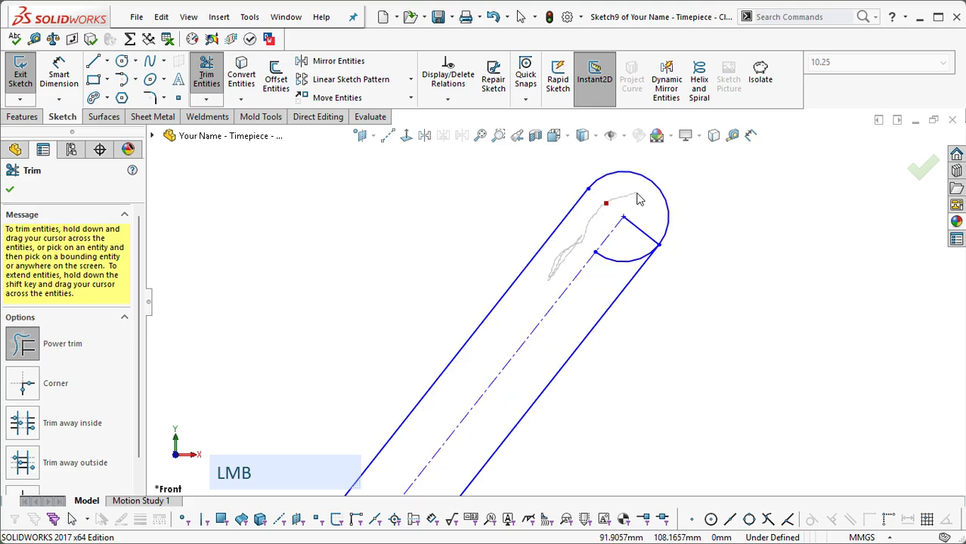
{"action": "mouse_move", "coordinate": [648, 241]}
{"action": "left_mouse_down"}
{"action": "mouse_move", "coordinate": [612, 283]}
{"action": "mouse_move", "coordinate": [648, 240]}
{"action": "left_mouse_up"}
{"action": "scroll", "coordinate": [665, 219], "scroll_direction": "down", "scroll_amount": 5}
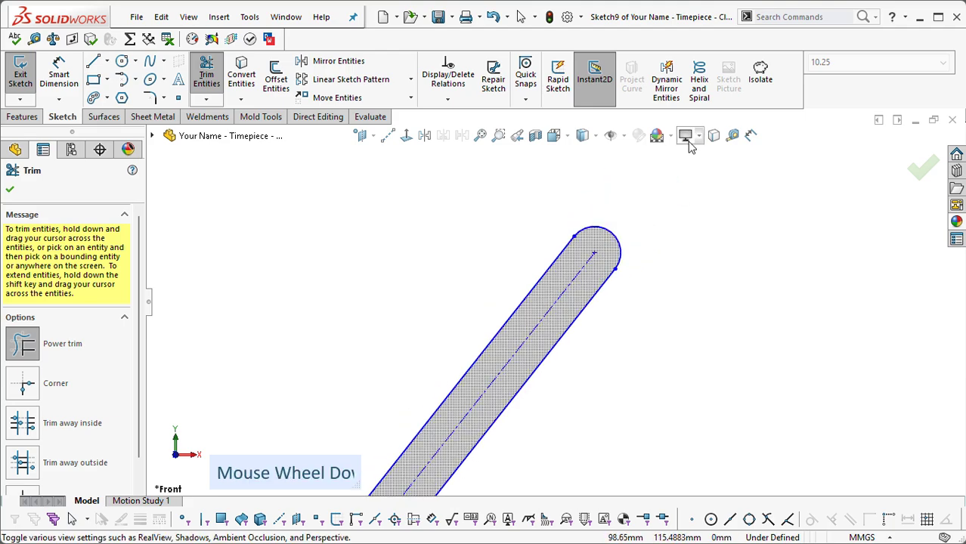
Step: Power trim the rectangle's lower short edge, its edge portions inside the 8 mm circle and the circle's arc between the long edges
{"action": "scroll", "coordinate": [469, 362], "scroll_direction": "up", "scroll_amount": 4}
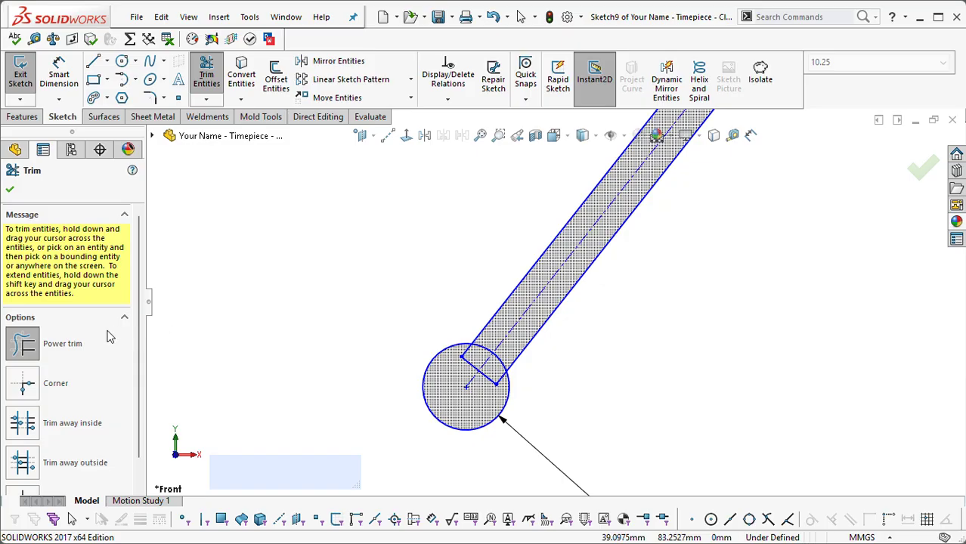
{"action": "scroll", "coordinate": [469, 362], "scroll_direction": "up", "scroll_amount": 5}
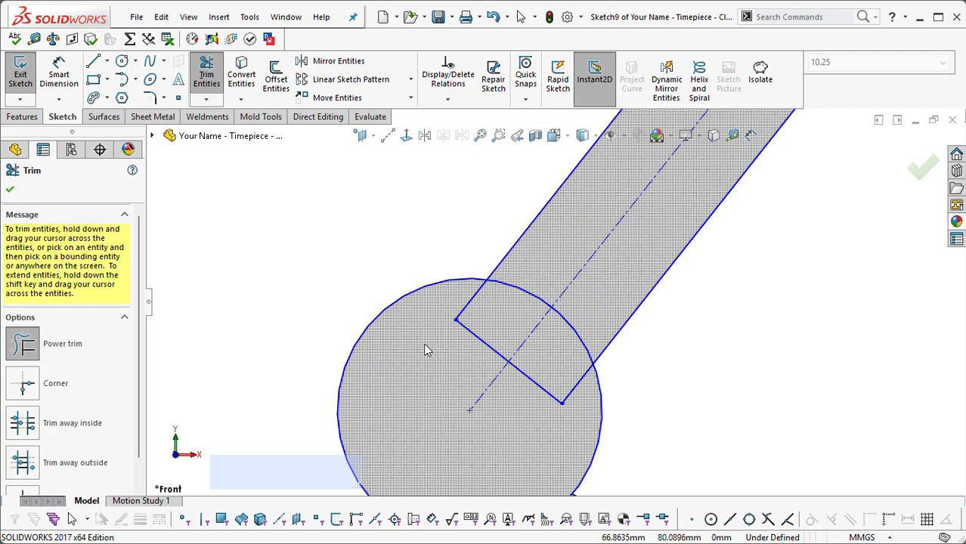
{"action": "mouse_move", "coordinate": [436, 313]}
{"action": "left_mouse_down"}
{"action": "mouse_move", "coordinate": [524, 286]}
{"action": "mouse_move", "coordinate": [476, 367]}
{"action": "left_mouse_up"}
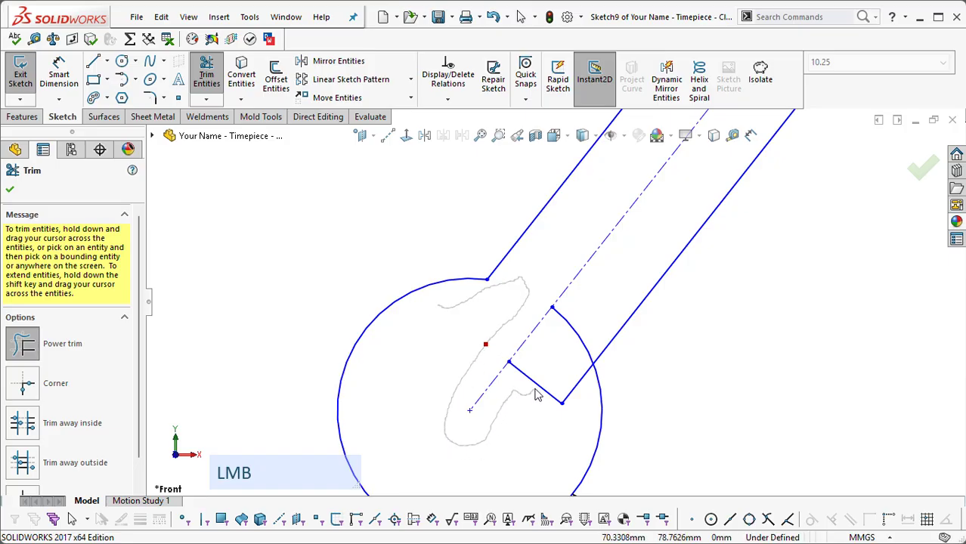
{"action": "left_click_drag", "start_coordinate": [535, 395], "coordinate": [576, 333]}
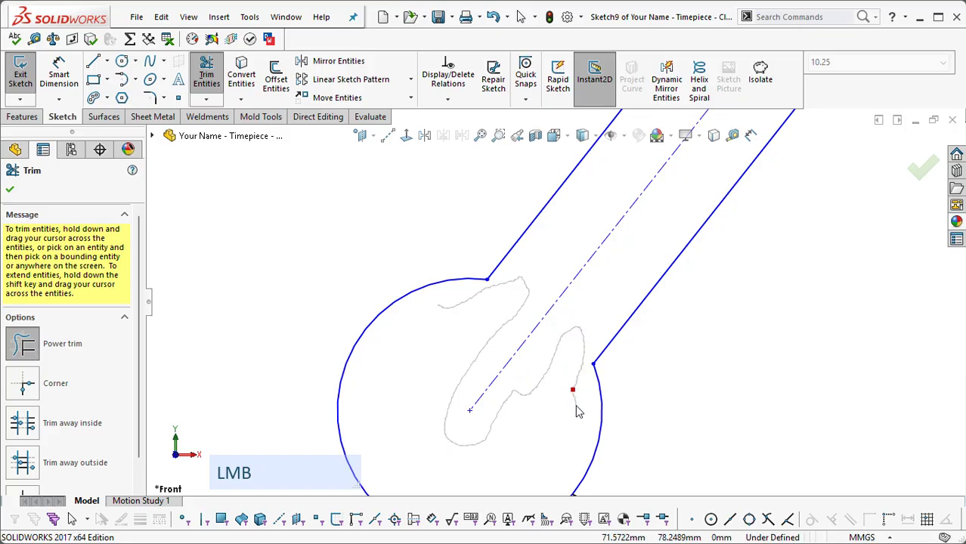
{"action": "left_click_drag", "start_coordinate": [579, 412], "coordinate": [577, 408]}
{"action": "key", "text": "Escape"}
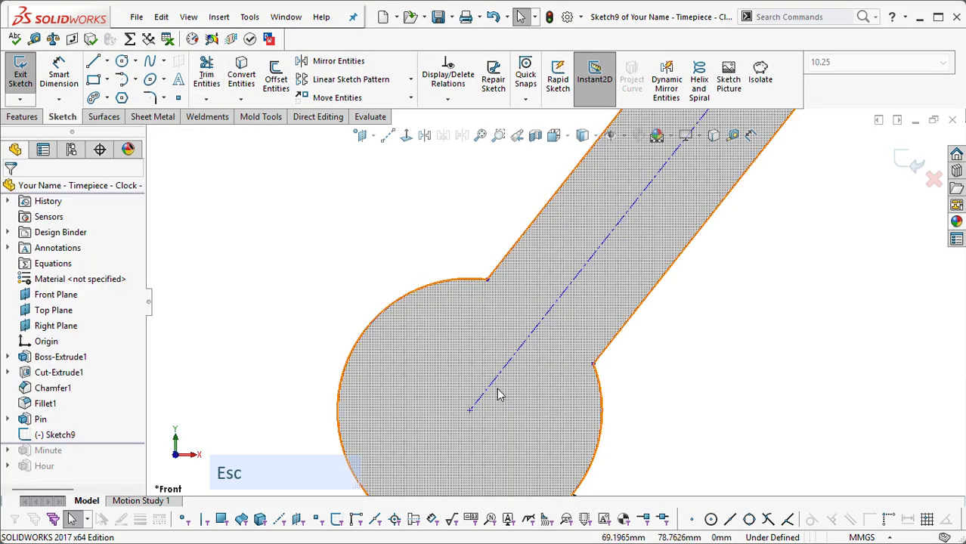
Step: Stretch the hand by its rounded tip's center point until the two arc centers are about 40.3 mm apart
{"action": "scroll", "coordinate": [497, 393], "scroll_direction": "down", "scroll_amount": 8}
{"action": "scroll", "coordinate": [701, 209], "scroll_direction": "up", "scroll_amount": 5}
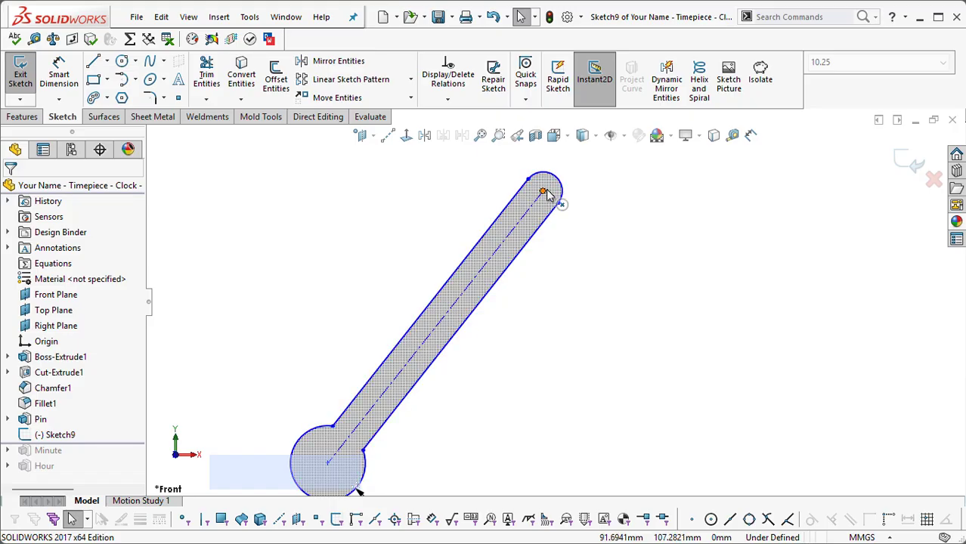
{"action": "mouse_move", "coordinate": [552, 195]}
{"action": "left_mouse_down"}
{"action": "mouse_move", "coordinate": [579, 208]}
{"action": "mouse_move", "coordinate": [573, 182]}
{"action": "mouse_move", "coordinate": [627, 209]}
{"action": "left_mouse_up"}
{"action": "left_click", "coordinate": [626, 209]}
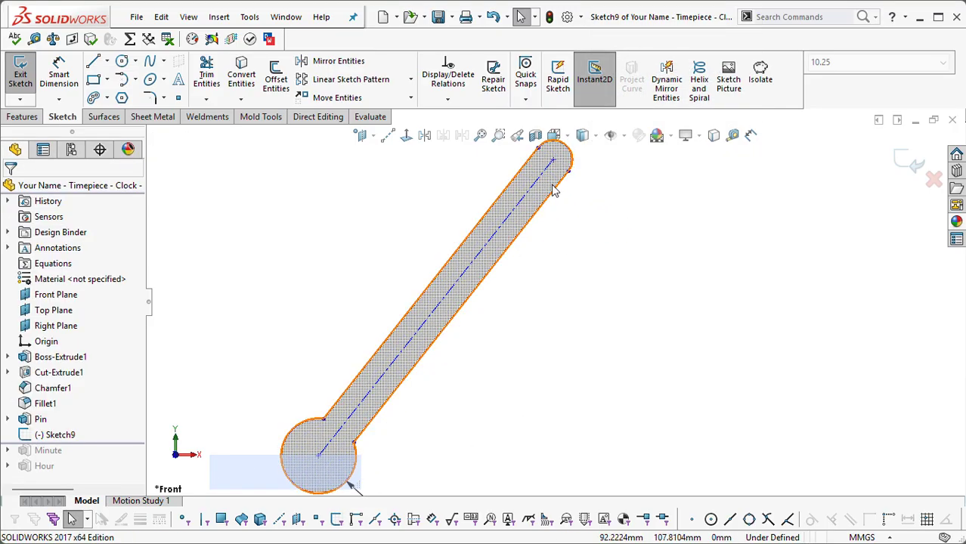
Step: Measure the distance between the centers of the rounded tip and the 8 mm arc
{"action": "left_click", "coordinate": [573, 165]}
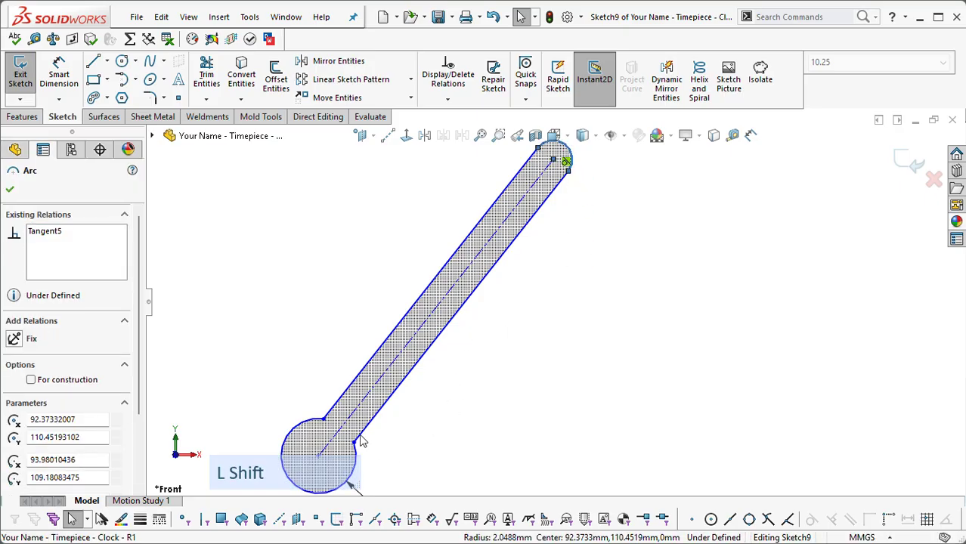
{"action": "left_click", "coordinate": [312, 441], "text": "shift"}
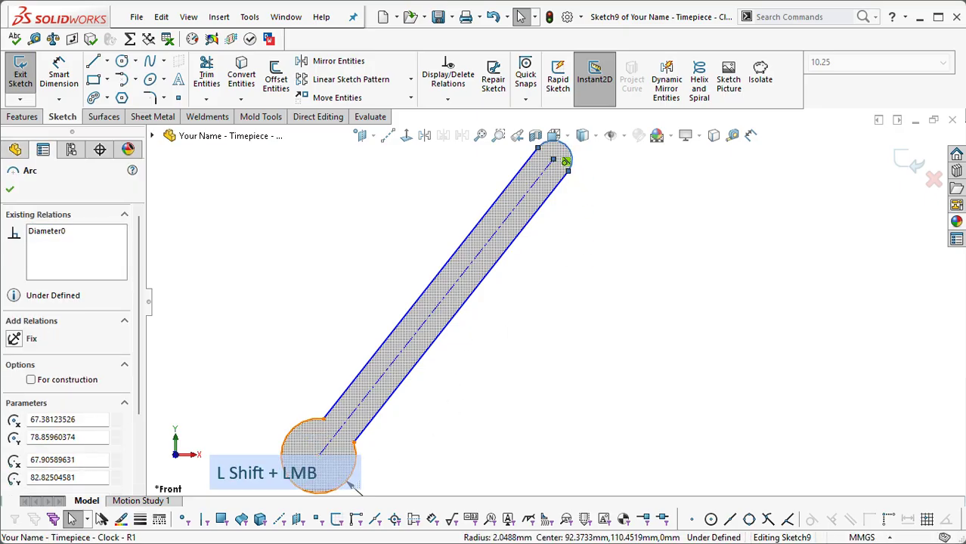
{"action": "left_click", "coordinate": [637, 267]}
Step: Fillet both corners where the hand's long edges meet the 8 mm arc with a 2 mm radius
{"action": "scroll", "coordinate": [534, 196], "scroll_direction": "down", "scroll_amount": 4}
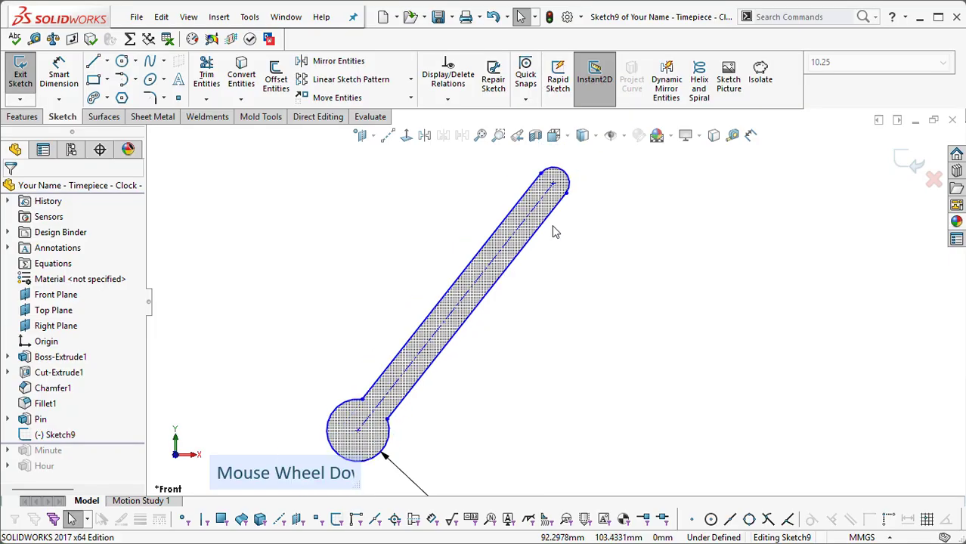
{"action": "scroll", "coordinate": [535, 367], "scroll_direction": "up", "scroll_amount": 3}
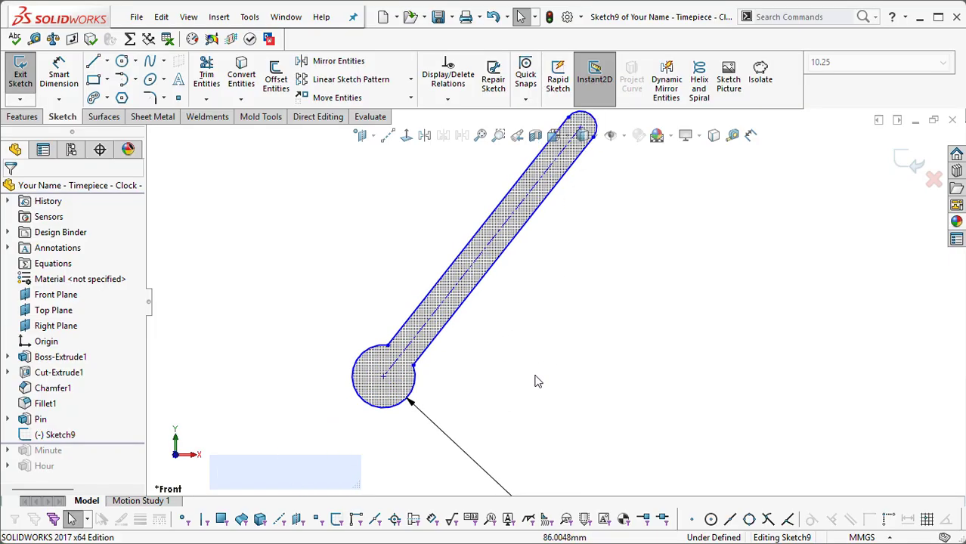
{"action": "scroll", "coordinate": [572, 329], "scroll_direction": "down", "scroll_amount": 1}
{"action": "key", "text": "s"}
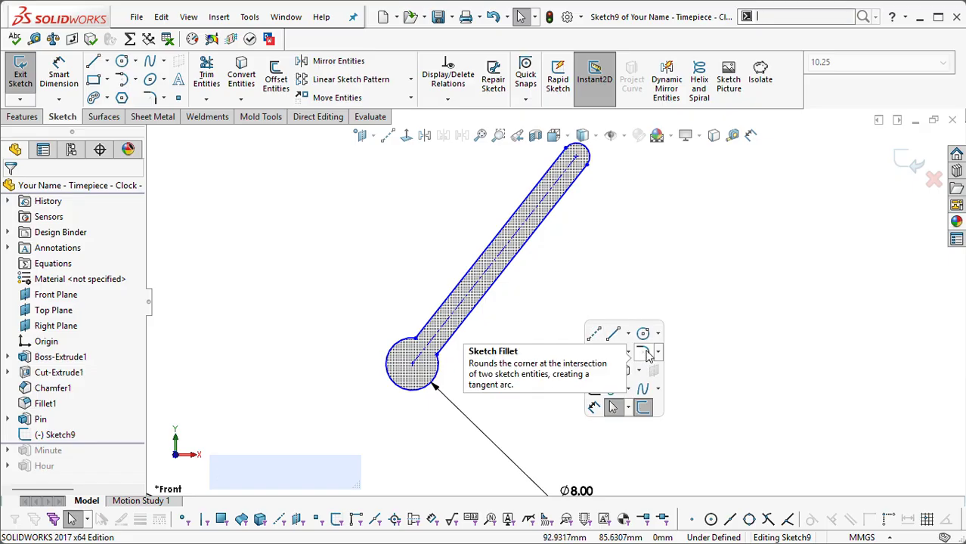
{"action": "left_click", "coordinate": [648, 356]}
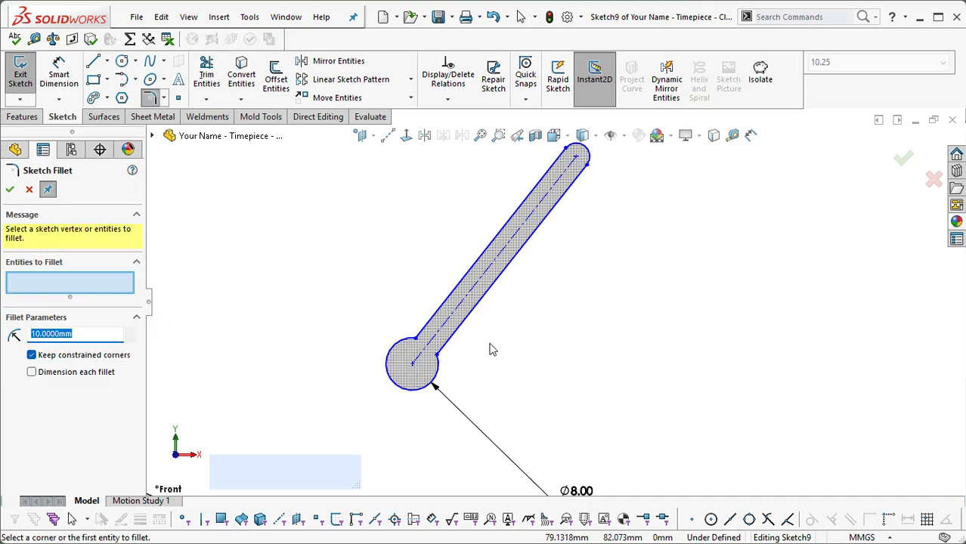
{"action": "left_click", "coordinate": [439, 358]}
{"action": "left_click", "coordinate": [417, 345]}
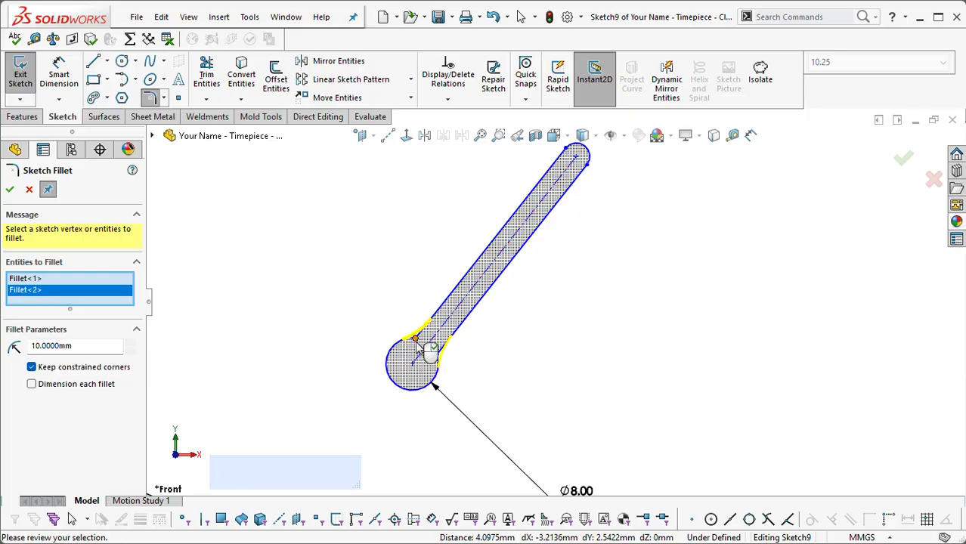
{"action": "key", "text": "ctrl+space"}
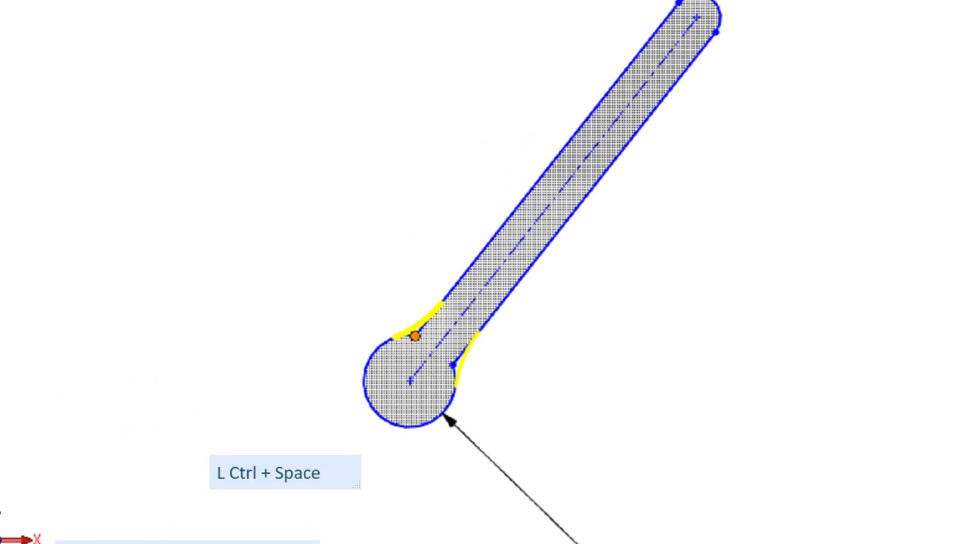
{"action": "key", "text": "Escape"}
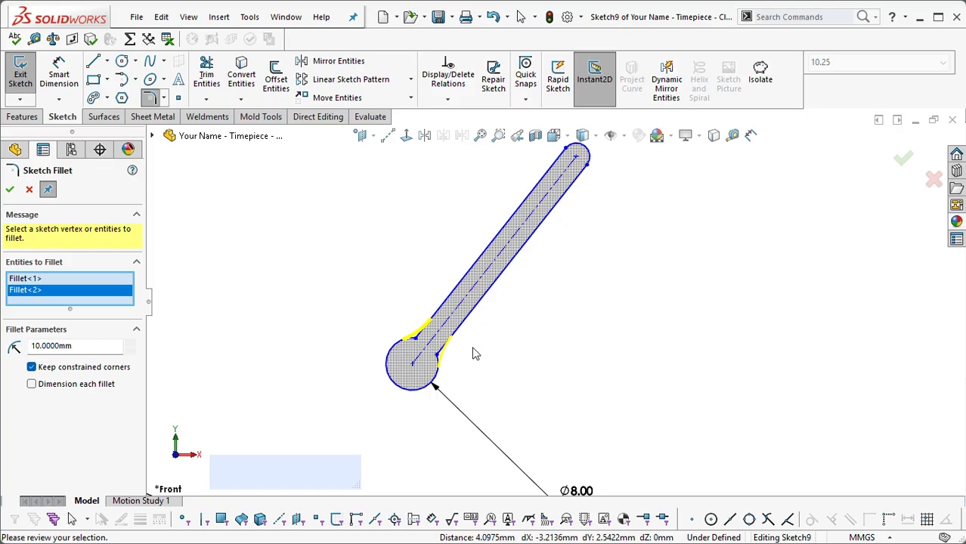
{"action": "left_click", "coordinate": [96, 348]}
{"action": "type", "text": "2"}
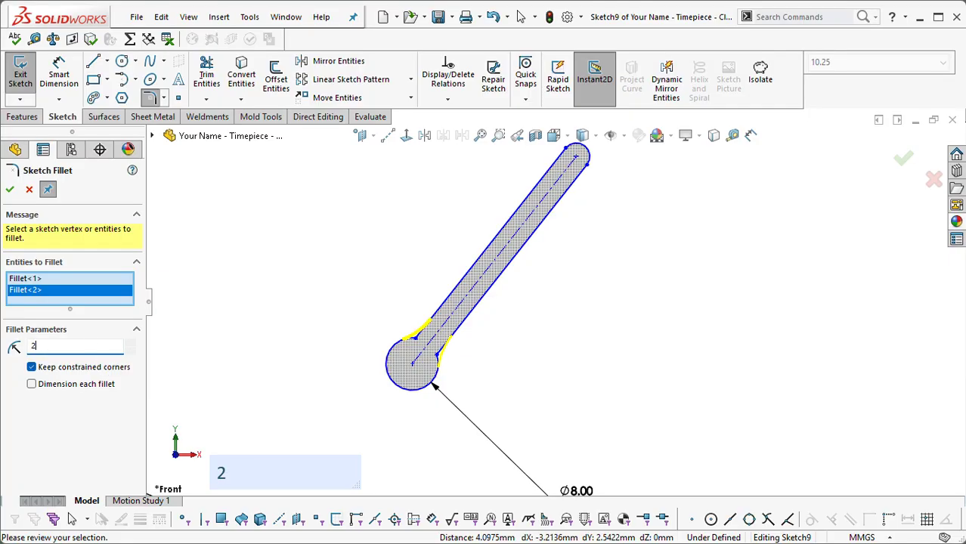
{"action": "key", "text": "Return"}
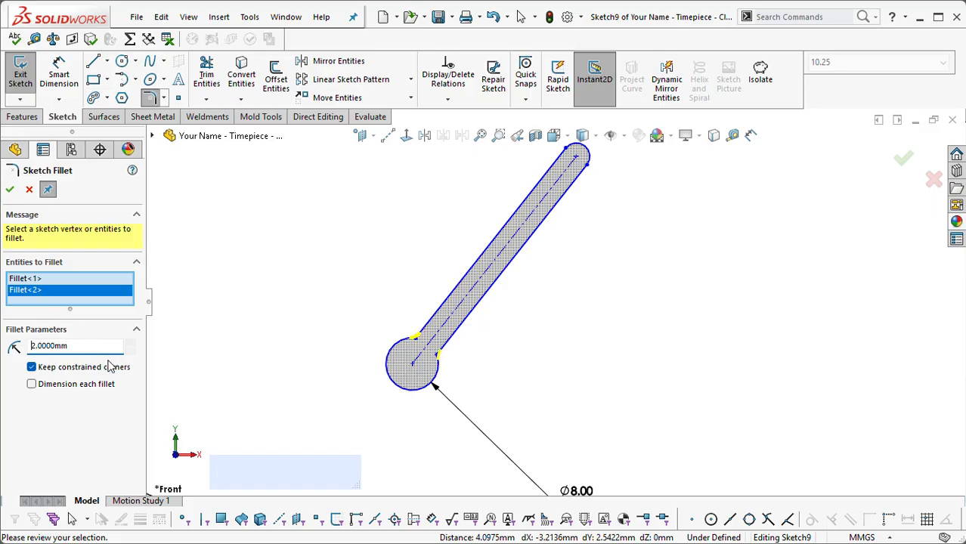
{"action": "left_click", "coordinate": [10, 189]}
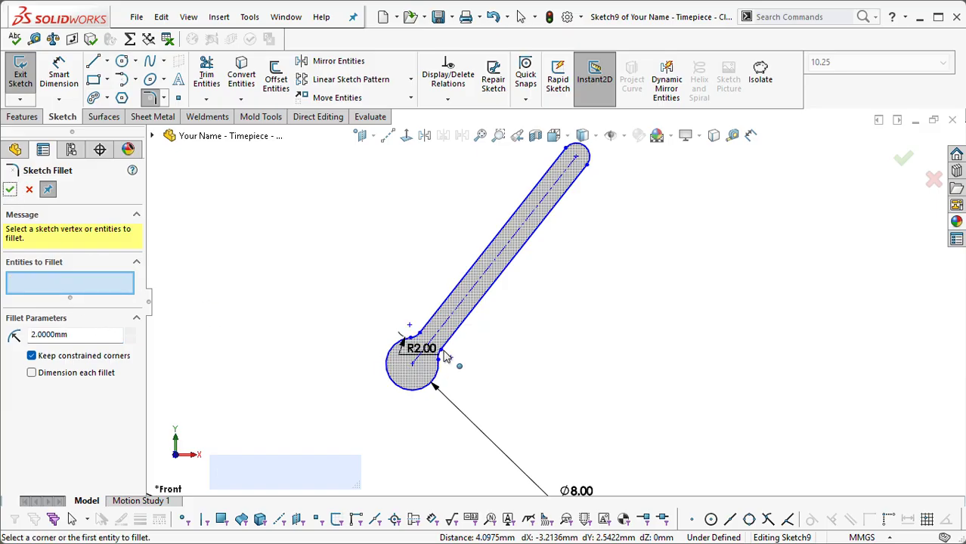
{"action": "scroll", "coordinate": [438, 348], "scroll_direction": "up", "scroll_amount": 2}
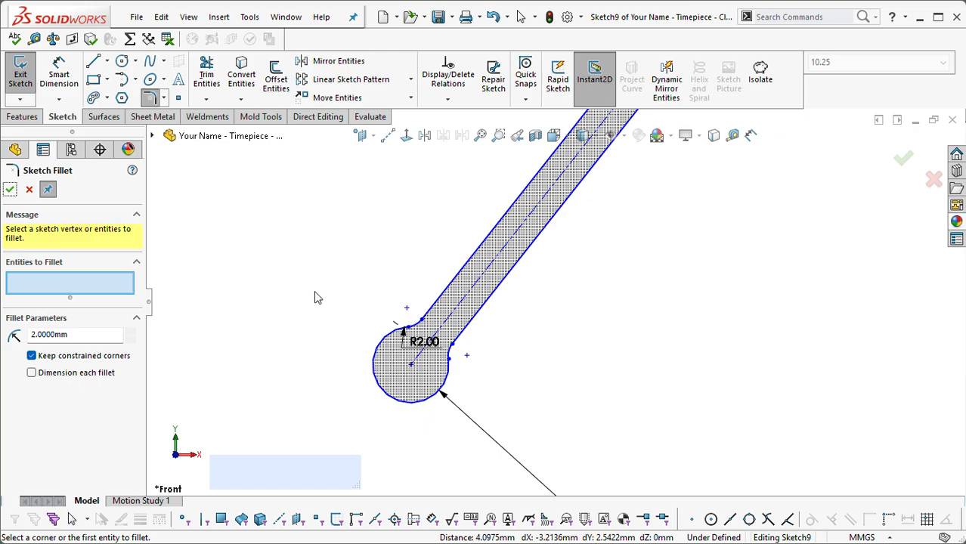
{"action": "left_click", "coordinate": [334, 288]}
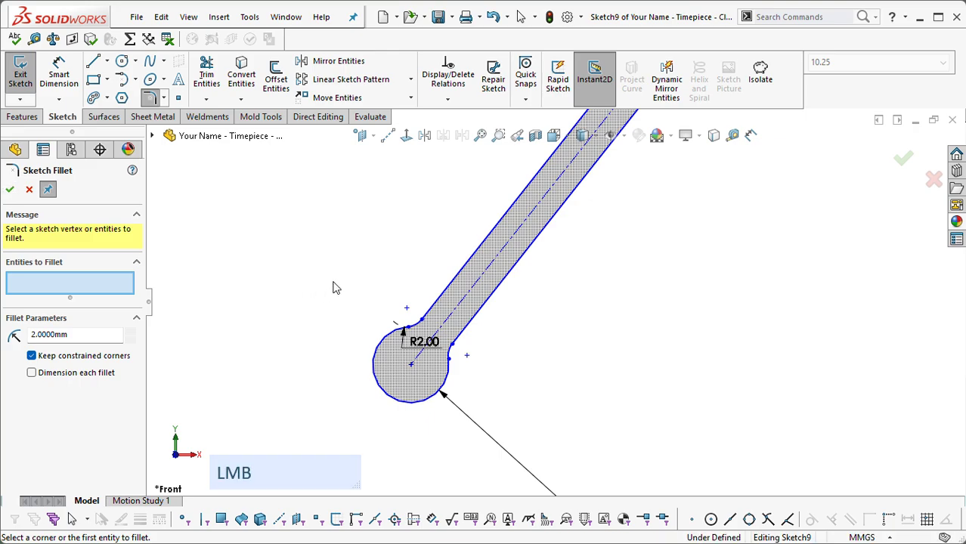
{"action": "right_click", "coordinate": [334, 287]}
{"action": "left_click", "coordinate": [355, 381]}
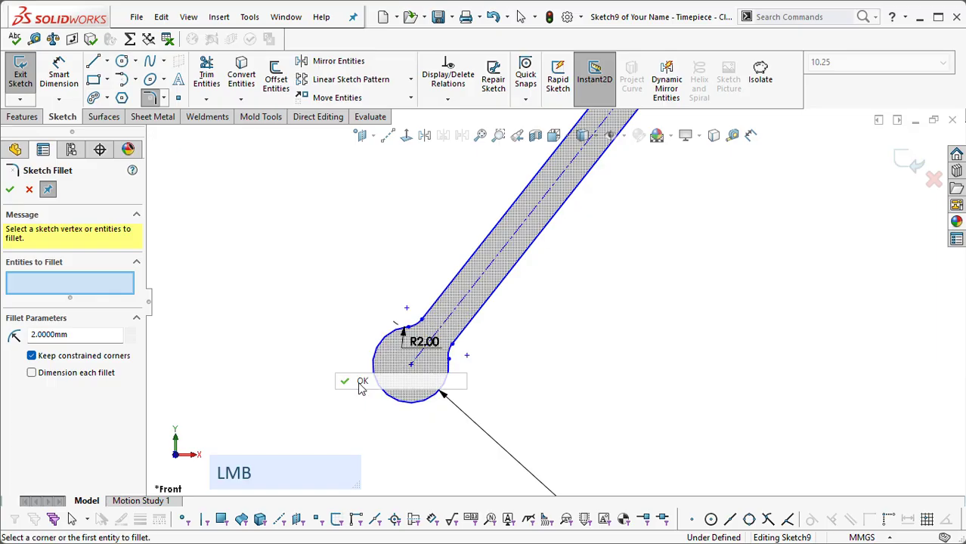
Step: Move the fillet's radius dimension outside the outline and try to set the radius to 10 mm
{"action": "scroll", "coordinate": [435, 368], "scroll_direction": "up", "scroll_amount": 2}
{"action": "left_click_drag", "start_coordinate": [423, 340], "coordinate": [376, 254]}
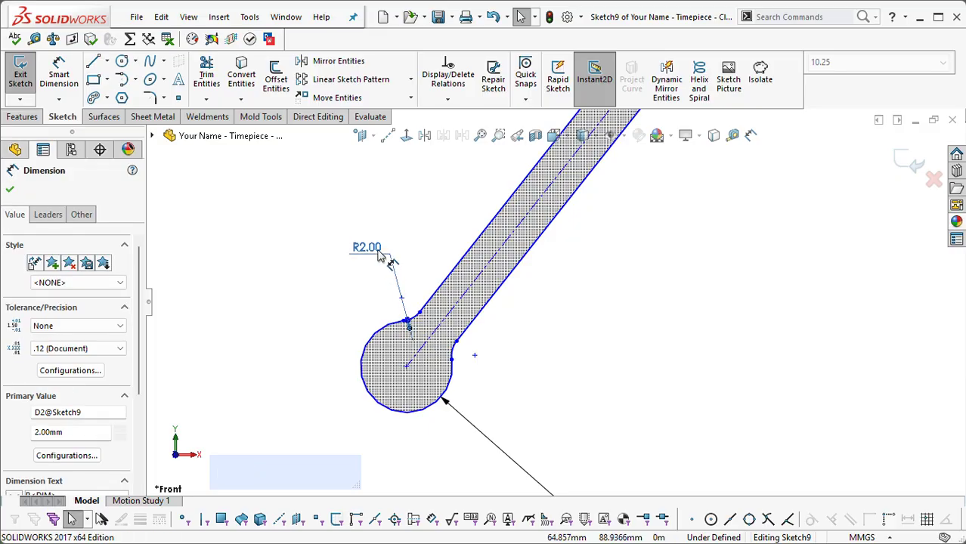
{"action": "double_click", "coordinate": [377, 248]}
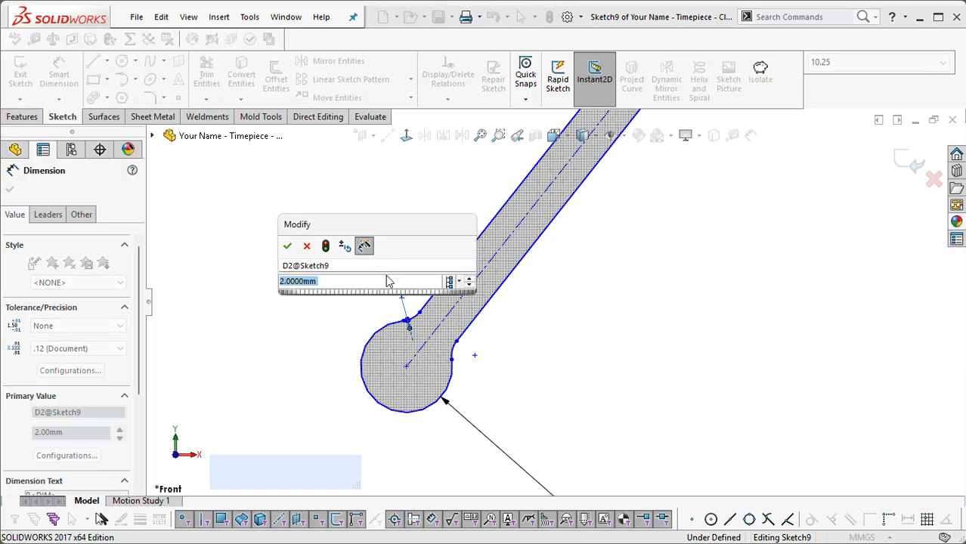
{"action": "type", "text": "10"}
{"action": "key", "text": "Return"}
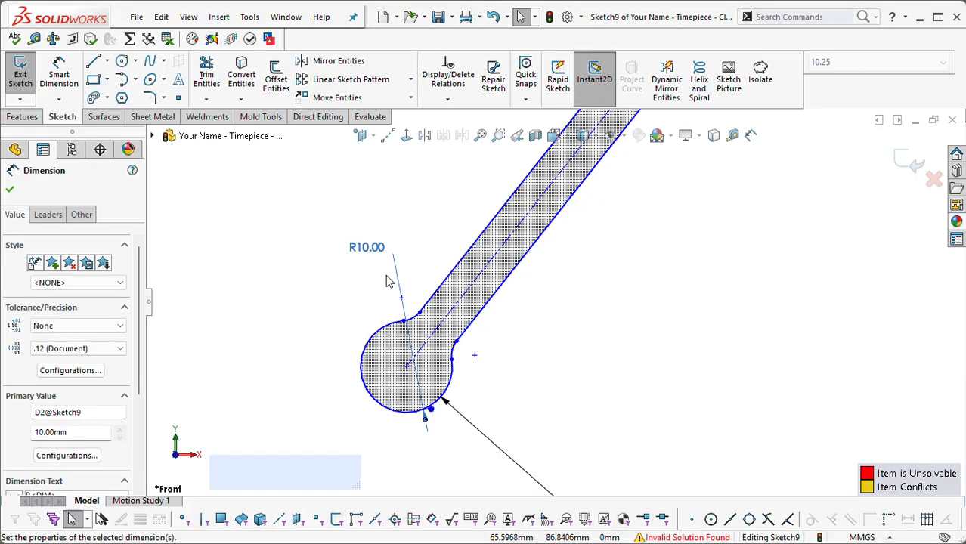
Step: Set the radius of the fillets between the hand's long edges and the 8 mm arc to 3 mm
{"action": "double_click", "coordinate": [371, 250]}
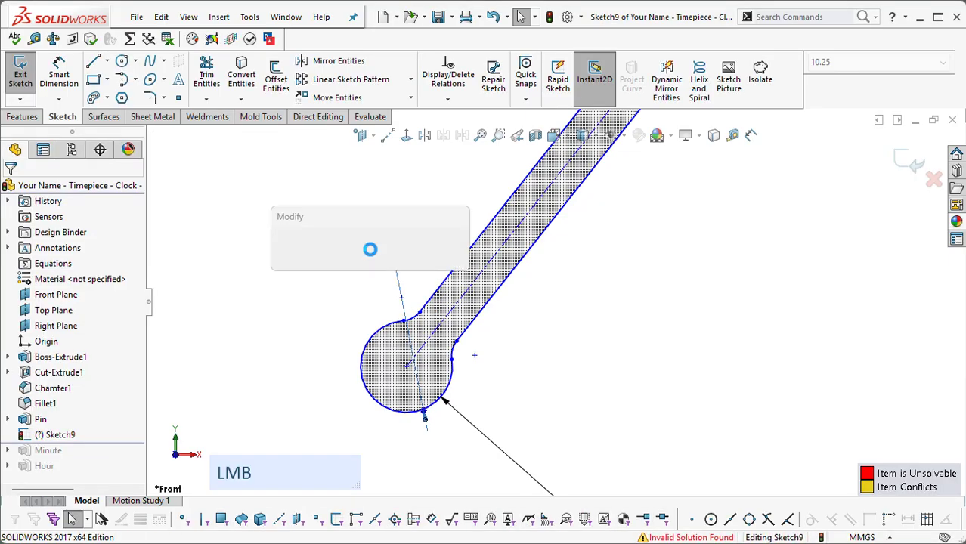
{"action": "type", "text": "3"}
{"action": "key", "text": "Return"}
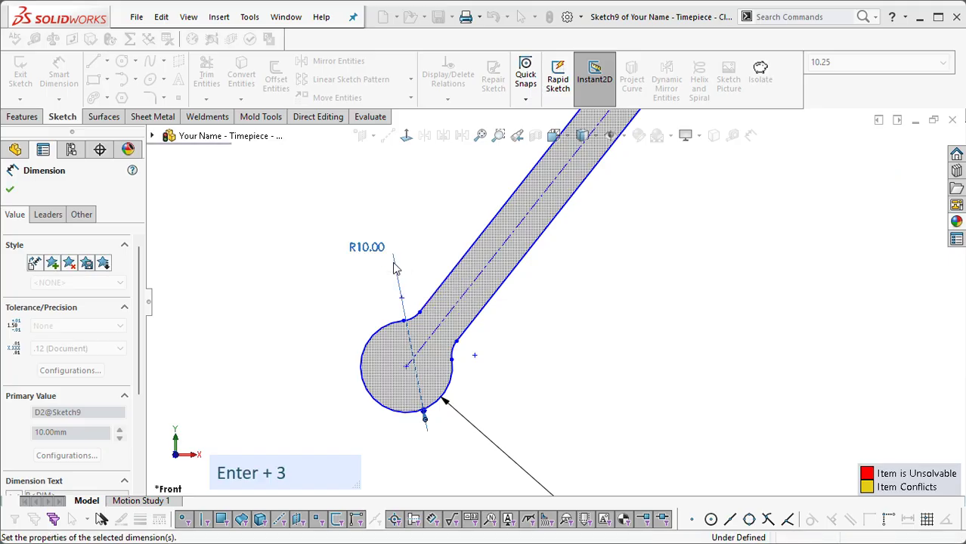
{"action": "scroll", "coordinate": [373, 395], "scroll_direction": "down", "scroll_amount": 1}
{"action": "scroll", "coordinate": [661, 223], "scroll_direction": "up", "scroll_amount": 3}
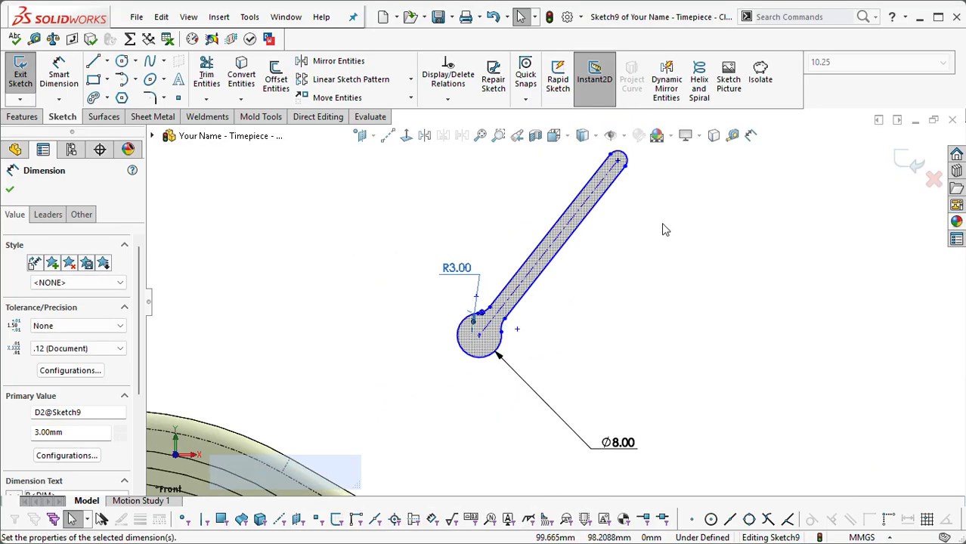
Step: Reposition the 8 mm diameter dimension and the fillet radius dimension clear of the hand's outline
{"action": "left_click_drag", "start_coordinate": [571, 432], "coordinate": [554, 376]}
{"action": "left_click_drag", "start_coordinate": [409, 262], "coordinate": [395, 257]}
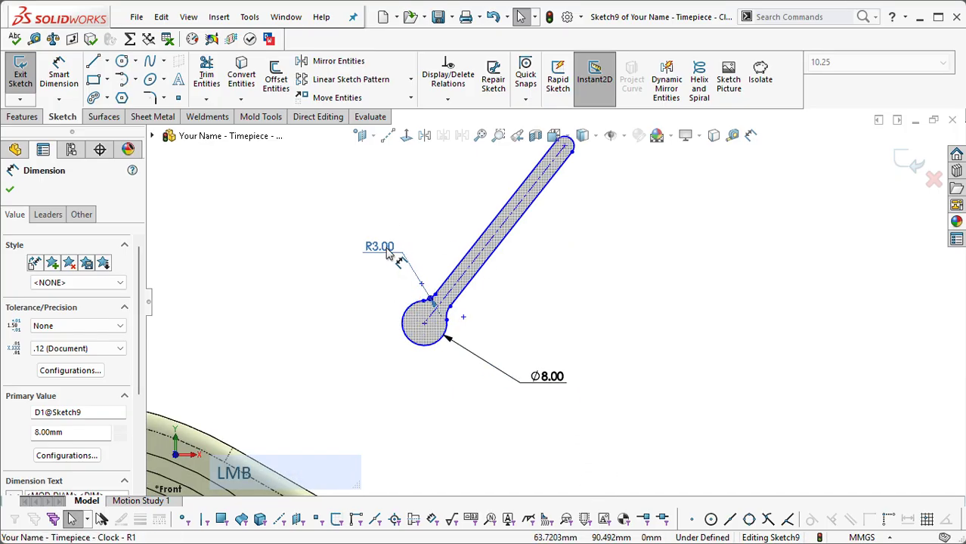
{"action": "left_click", "coordinate": [652, 280]}
{"action": "scroll", "coordinate": [632, 210], "scroll_direction": "down", "scroll_amount": 1}
{"action": "scroll", "coordinate": [582, 201], "scroll_direction": "up", "scroll_amount": 1}
{"action": "scroll", "coordinate": [583, 196], "scroll_direction": "up", "scroll_amount": 1}
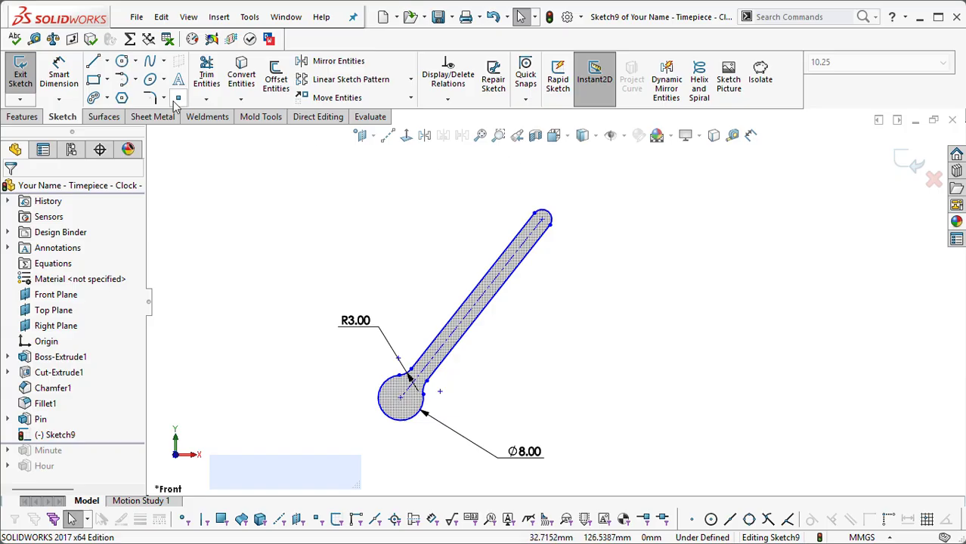
Step: Dimension the distance between the hand's two long edges near the rounded tip as 4 mm
{"action": "right_click", "coordinate": [586, 230]}
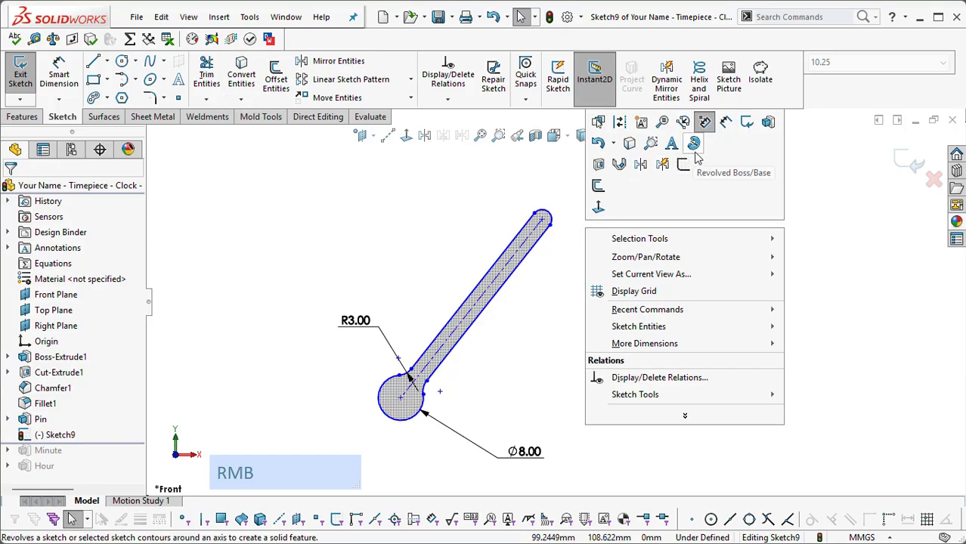
{"action": "left_click", "coordinate": [727, 124]}
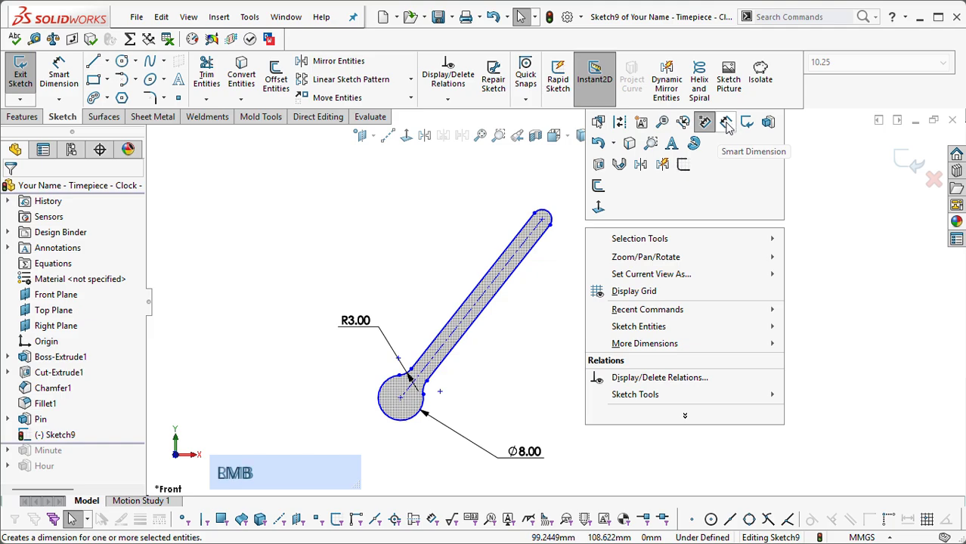
{"action": "left_click", "coordinate": [527, 238]}
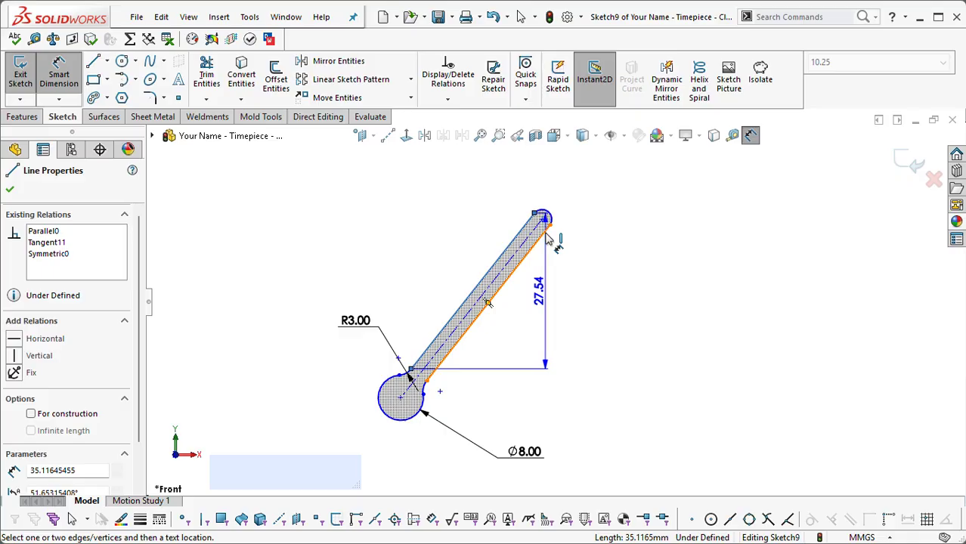
{"action": "left_click", "coordinate": [548, 215]}
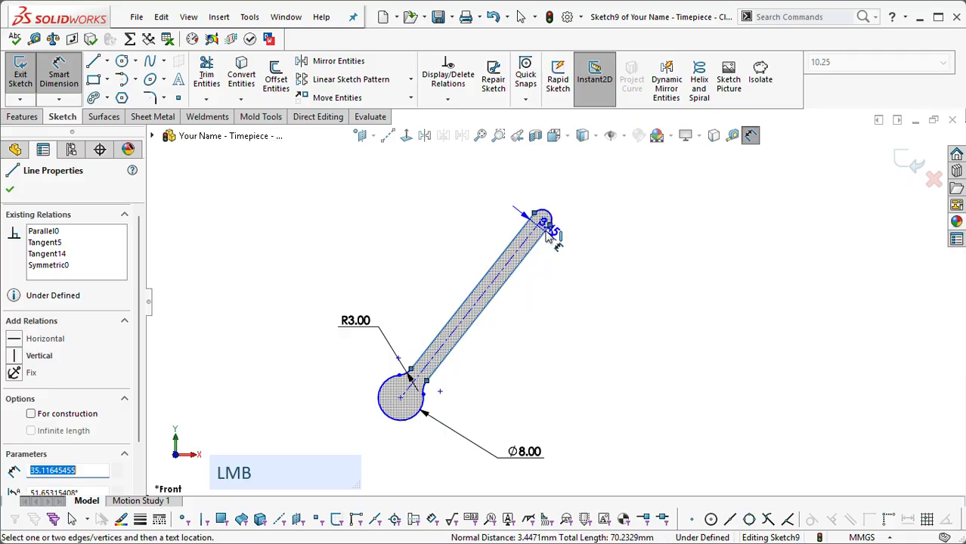
{"action": "left_click", "coordinate": [611, 217]}
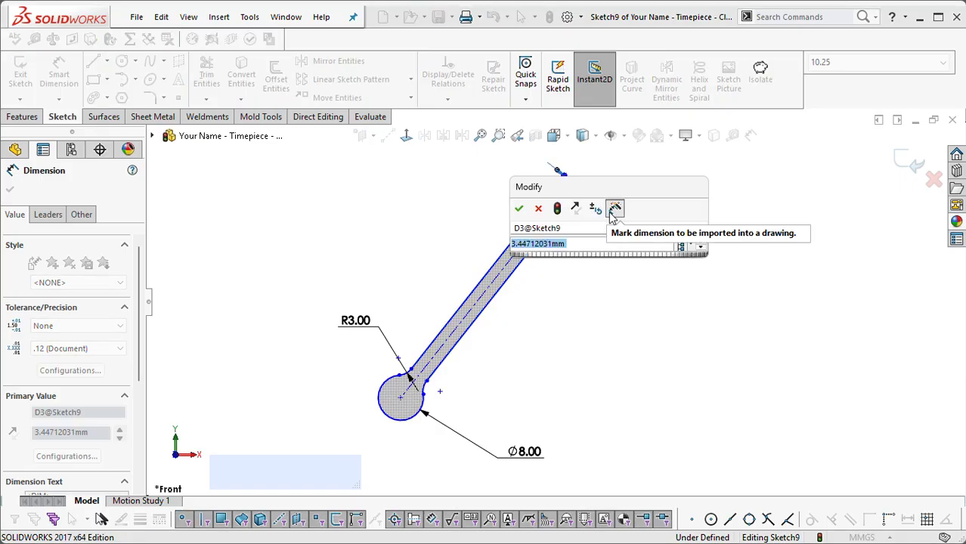
{"action": "type", "text": "4"}
{"action": "key", "text": "Return"}
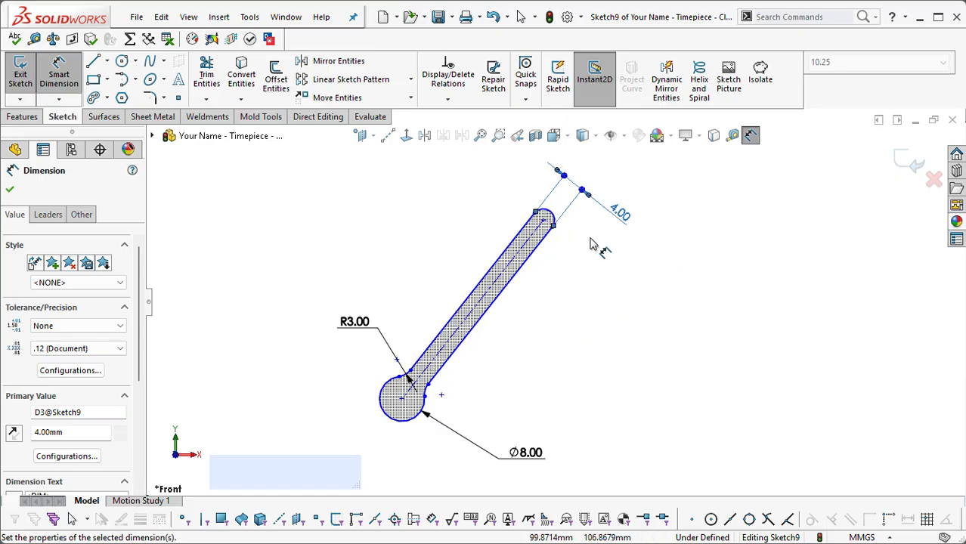
{"action": "key", "text": "Escape"}
Step: Inspect the relations on the hand's outline and on the endpoint where its long edge meets the rounded tip
{"action": "scroll", "coordinate": [582, 237], "scroll_direction": "up", "scroll_amount": 3}
{"action": "left_click", "coordinate": [560, 276]}
{"action": "scroll", "coordinate": [560, 275], "scroll_direction": "down", "scroll_amount": 1}
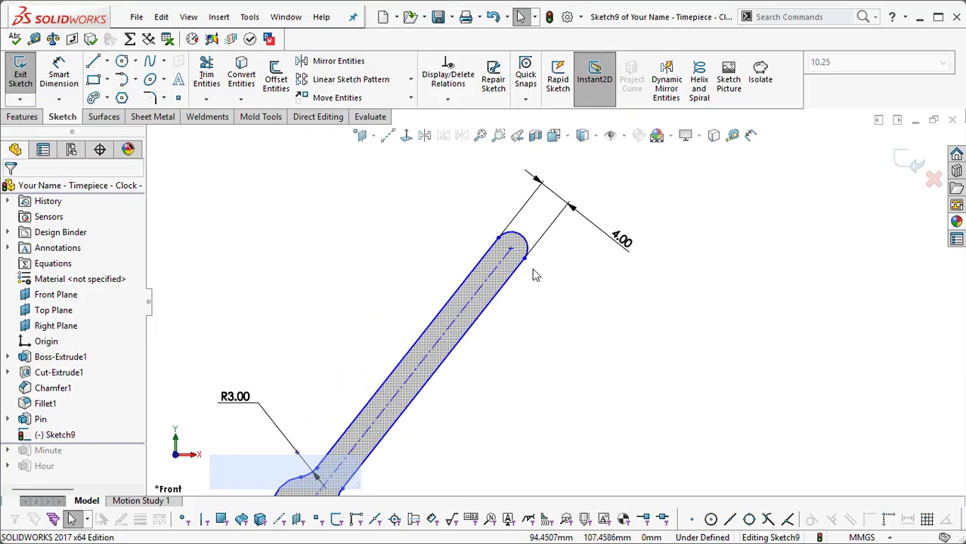
{"action": "left_click", "coordinate": [643, 286]}
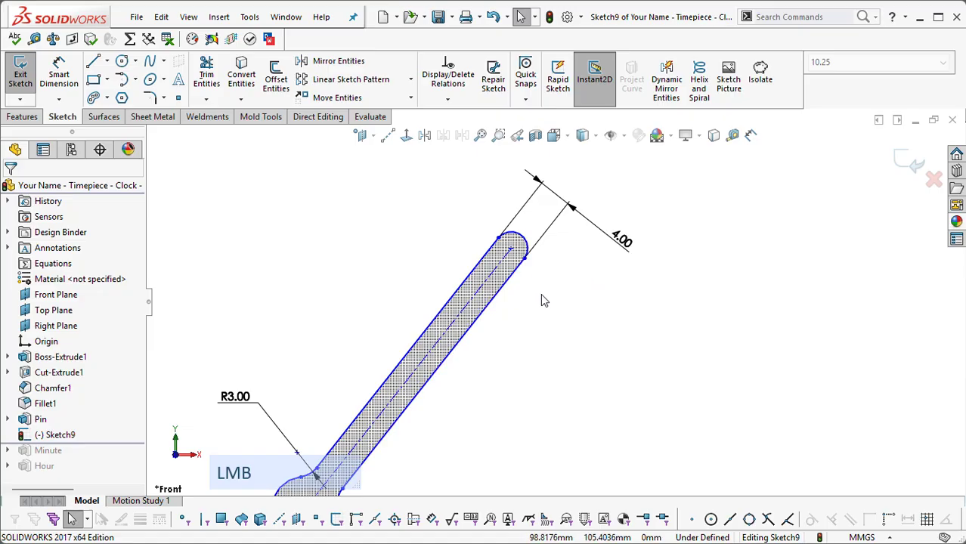
{"action": "left_click", "coordinate": [513, 266]}
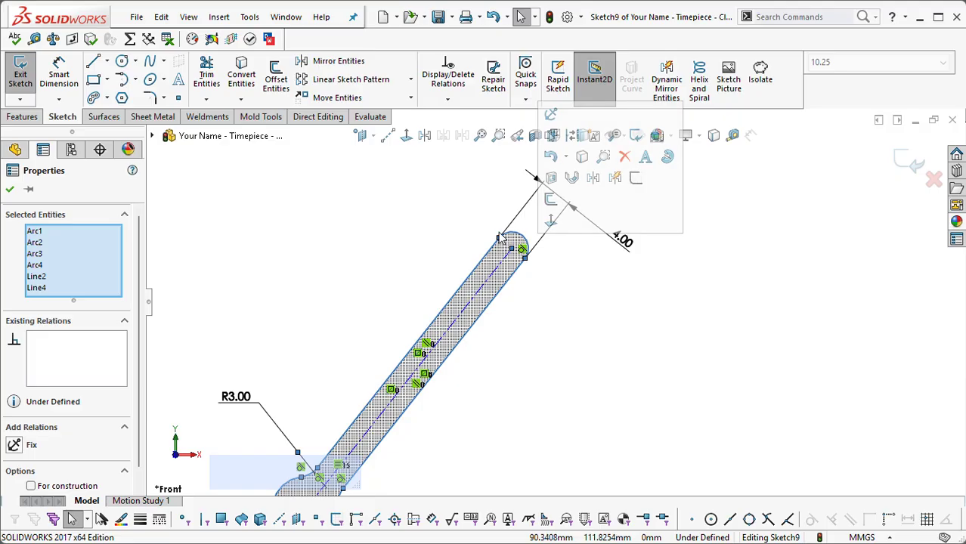
{"action": "left_click", "coordinate": [499, 240]}
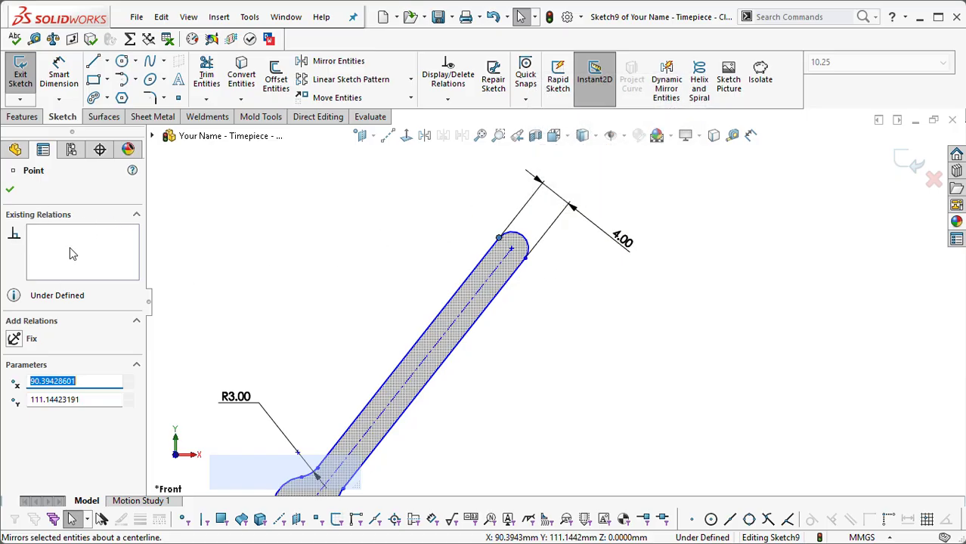
{"action": "left_click", "coordinate": [423, 268]}
Step: Shift the hand's outline slightly by its tip area and undo the move
{"action": "left_click", "coordinate": [512, 263]}
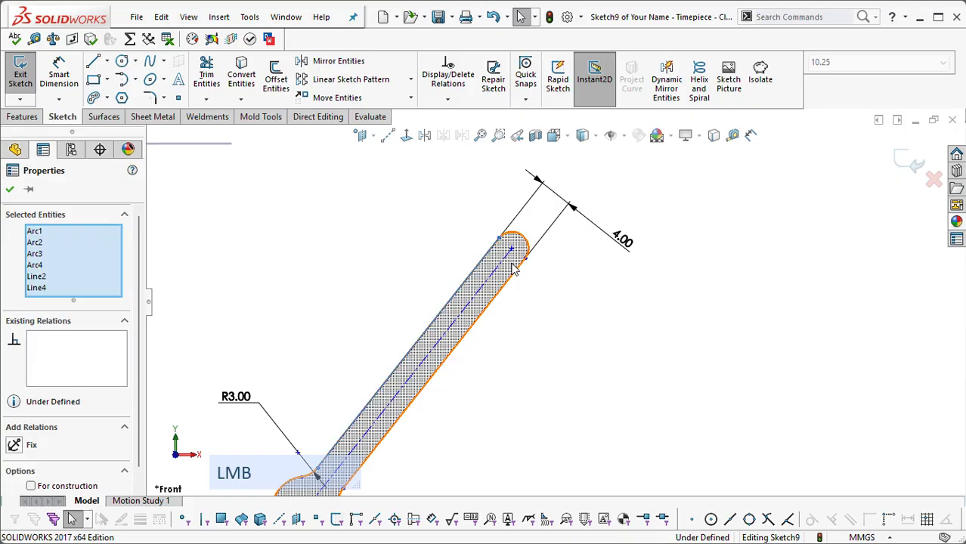
{"action": "left_click", "coordinate": [563, 279]}
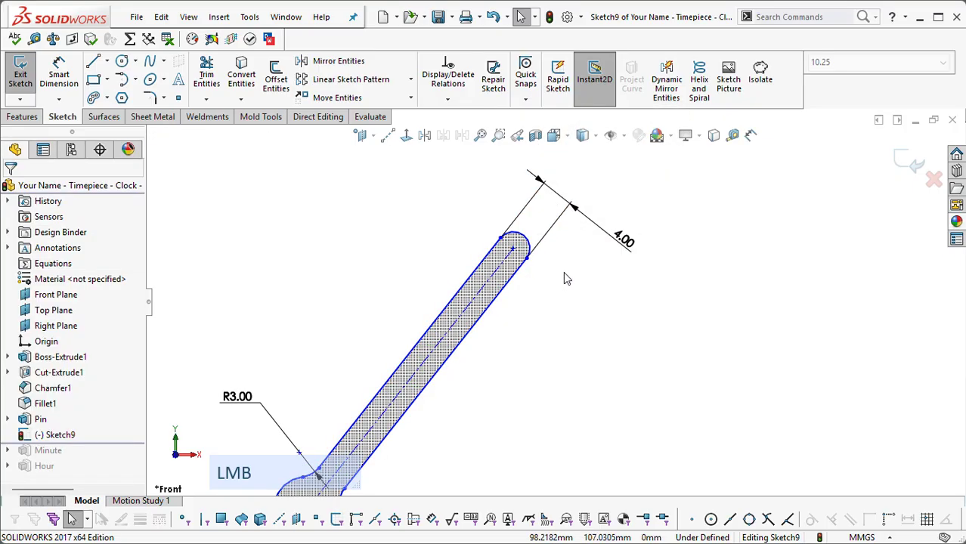
{"action": "scroll", "coordinate": [564, 279], "scroll_direction": "down", "scroll_amount": 2}
{"action": "scroll", "coordinate": [558, 291], "scroll_direction": "up", "scroll_amount": 2}
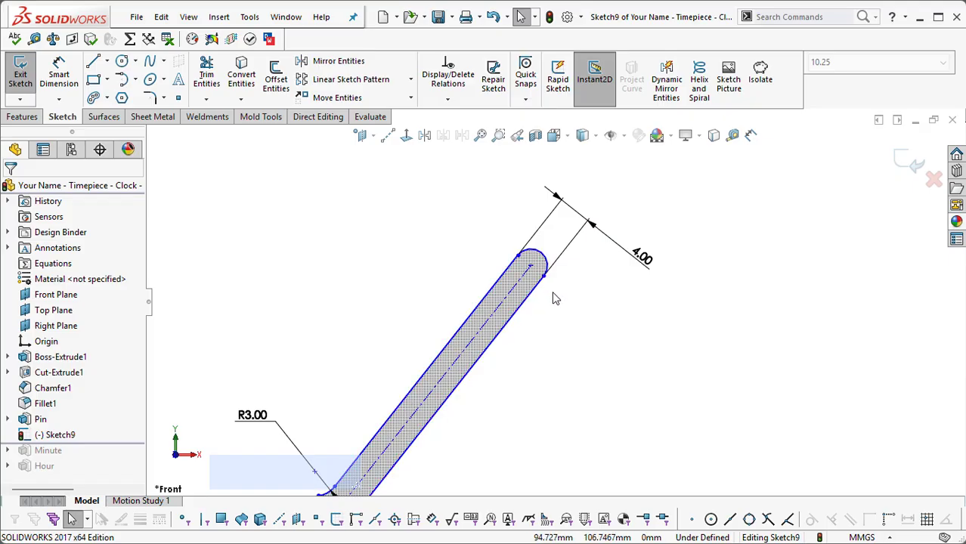
{"action": "key", "text": "ctrl+z"}
{"action": "left_click", "coordinate": [573, 291]}
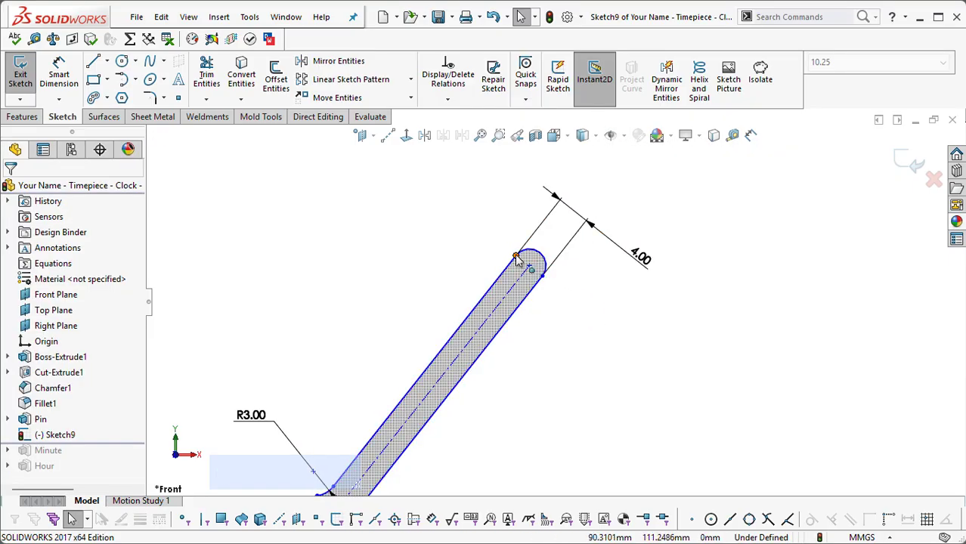
Step: Shift the hand's outline slightly by the endpoint where its upper long edge meets the rounded tip
{"action": "mouse_move", "coordinate": [516, 255]}
{"action": "left_mouse_down"}
{"action": "mouse_move", "coordinate": [484, 275]}
{"action": "mouse_move", "coordinate": [490, 258]}
{"action": "left_mouse_up"}
{"action": "left_click", "coordinate": [576, 277]}
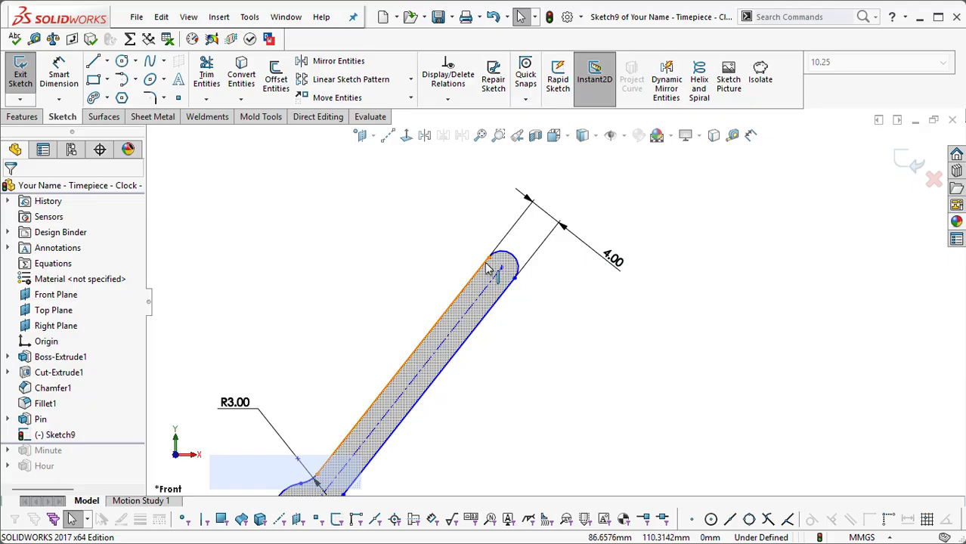
{"action": "left_click_drag", "start_coordinate": [489, 258], "coordinate": [503, 242]}
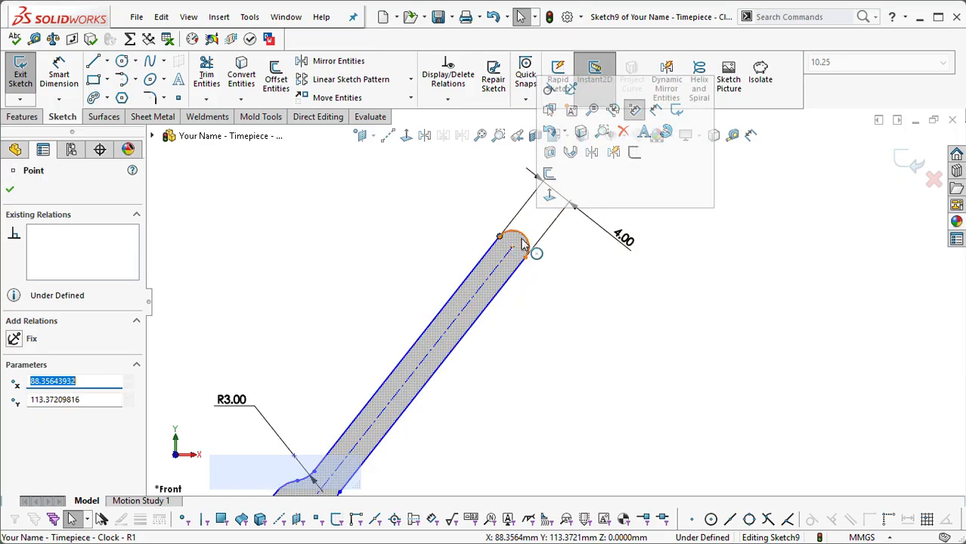
{"action": "left_click", "coordinate": [561, 272]}
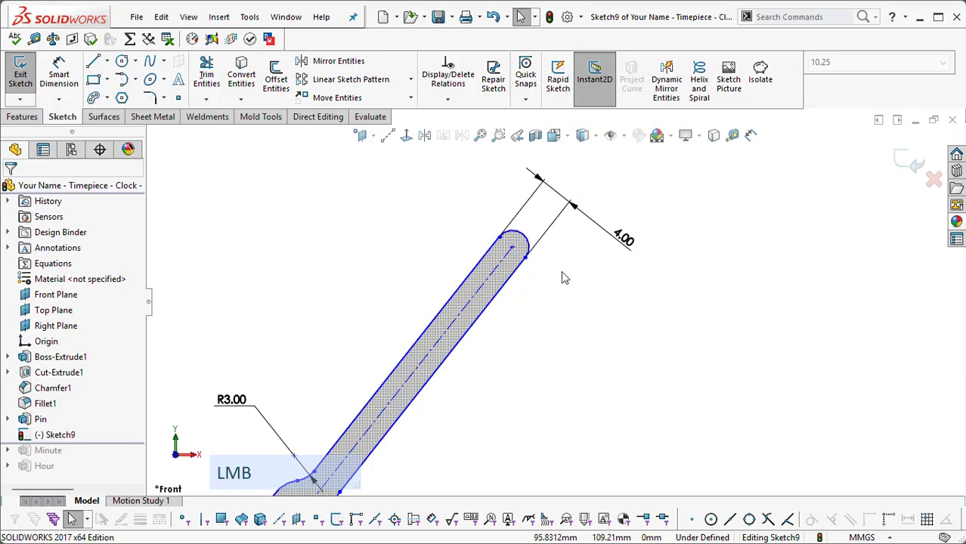
Step: Make the long edge and the tip arc tangent at their shared endpoint
{"action": "left_click", "coordinate": [514, 248]}
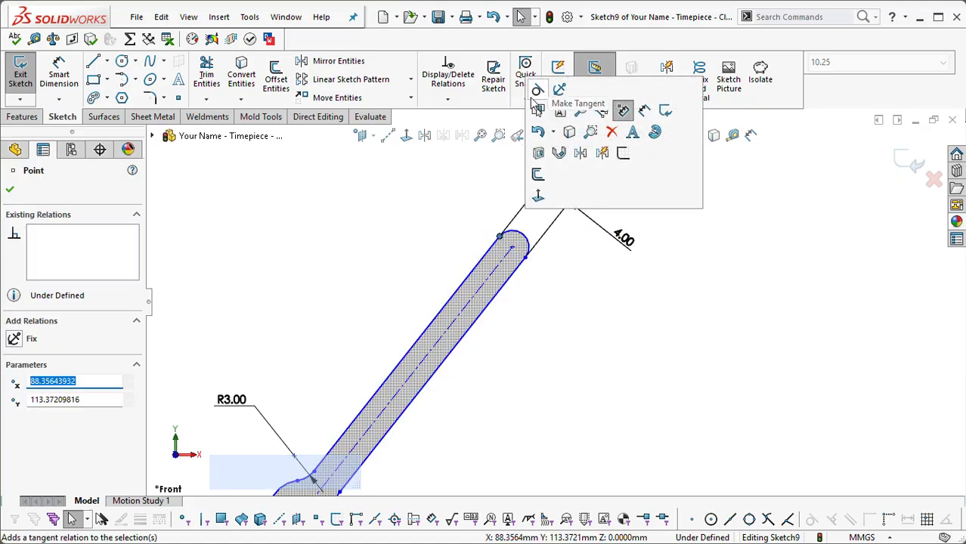
{"action": "left_click", "coordinate": [536, 95]}
{"action": "scroll", "coordinate": [558, 301], "scroll_direction": "down", "scroll_amount": 3}
{"action": "left_click", "coordinate": [574, 349]}
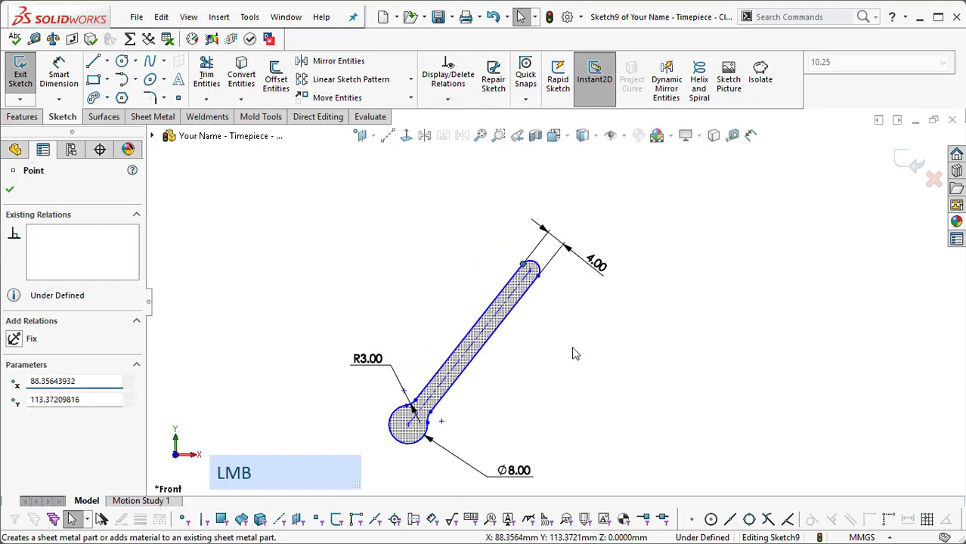
Step: Reposition the fillet radius dimension farther from the hand and shift the outline slightly by the centerline's endpoint at the tip
{"action": "scroll", "coordinate": [556, 314], "scroll_direction": "down", "scroll_amount": 2}
{"action": "scroll", "coordinate": [558, 328], "scroll_direction": "up", "scroll_amount": 3}
{"action": "scroll", "coordinate": [550, 319], "scroll_direction": "down", "scroll_amount": 2}
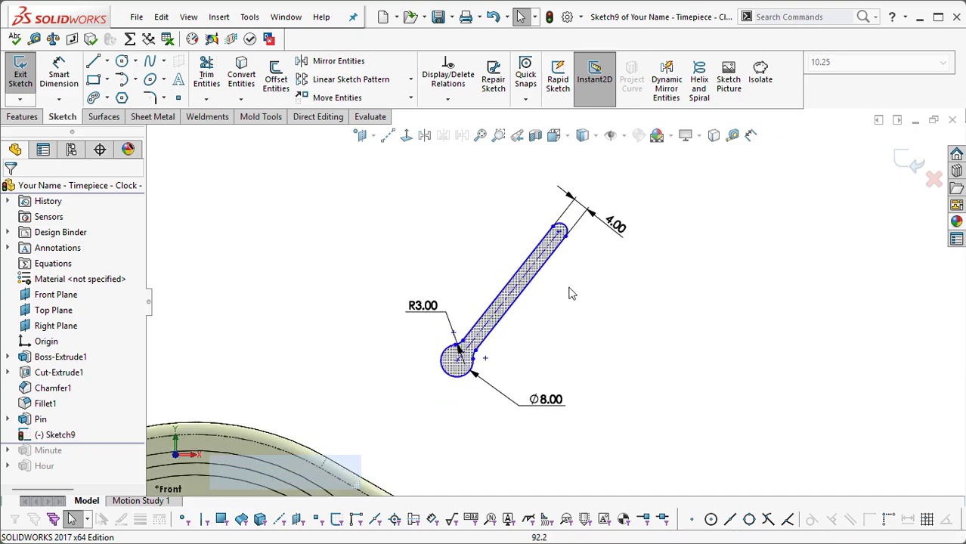
{"action": "mouse_move", "coordinate": [423, 305]}
{"action": "left_mouse_down"}
{"action": "mouse_move", "coordinate": [400, 304]}
{"action": "mouse_move", "coordinate": [415, 291]}
{"action": "left_mouse_up"}
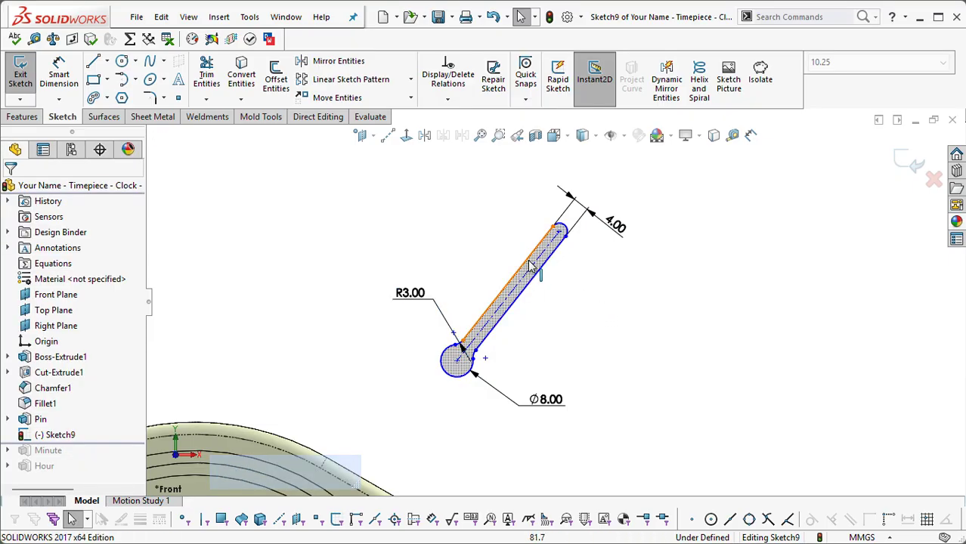
{"action": "left_click", "coordinate": [559, 234]}
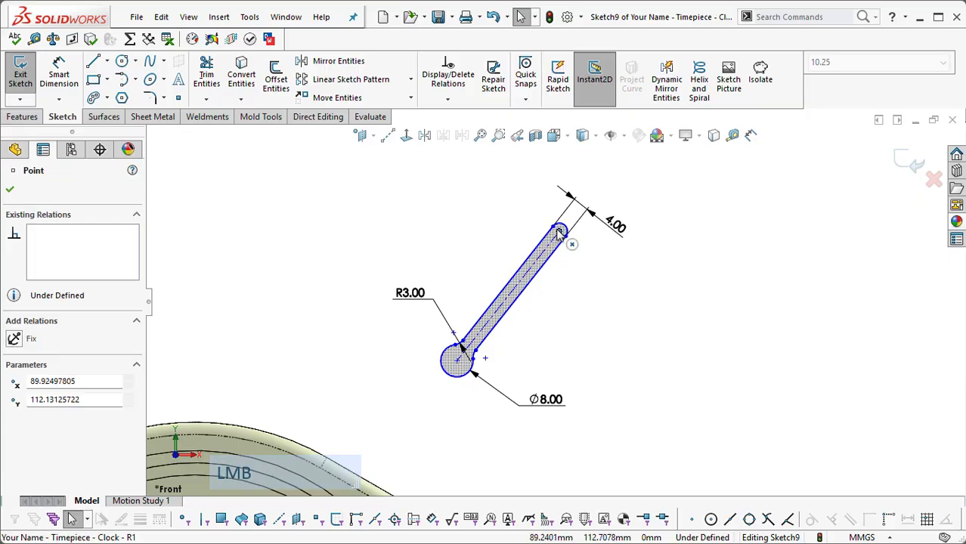
{"action": "mouse_move", "coordinate": [558, 236]}
{"action": "left_mouse_down"}
{"action": "mouse_move", "coordinate": [535, 272]}
{"action": "mouse_move", "coordinate": [557, 253]}
{"action": "mouse_move", "coordinate": [536, 224]}
{"action": "mouse_move", "coordinate": [563, 235]}
{"action": "mouse_move", "coordinate": [548, 234]}
{"action": "left_mouse_up"}
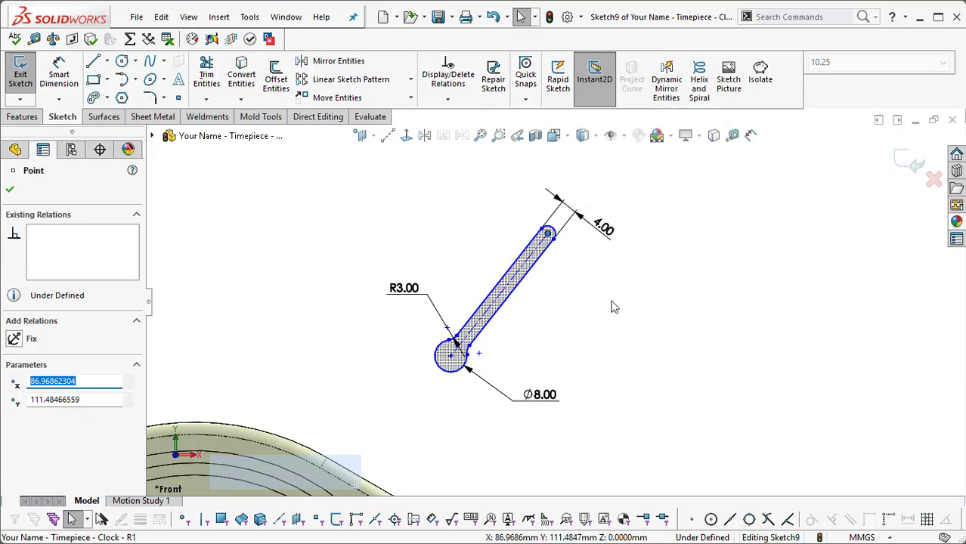
{"action": "right_click", "coordinate": [614, 307]}
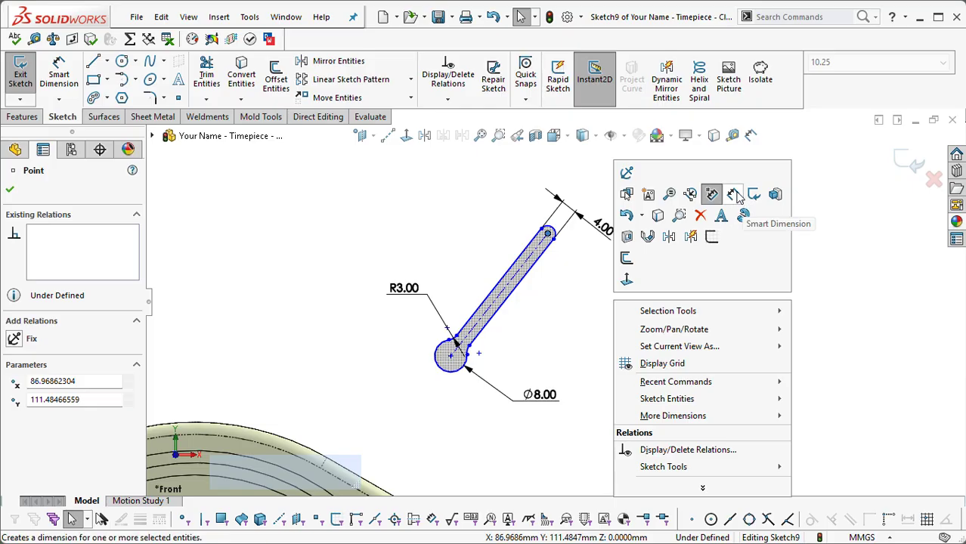
{"action": "left_click", "coordinate": [735, 195]}
{"action": "left_click", "coordinate": [520, 282]}
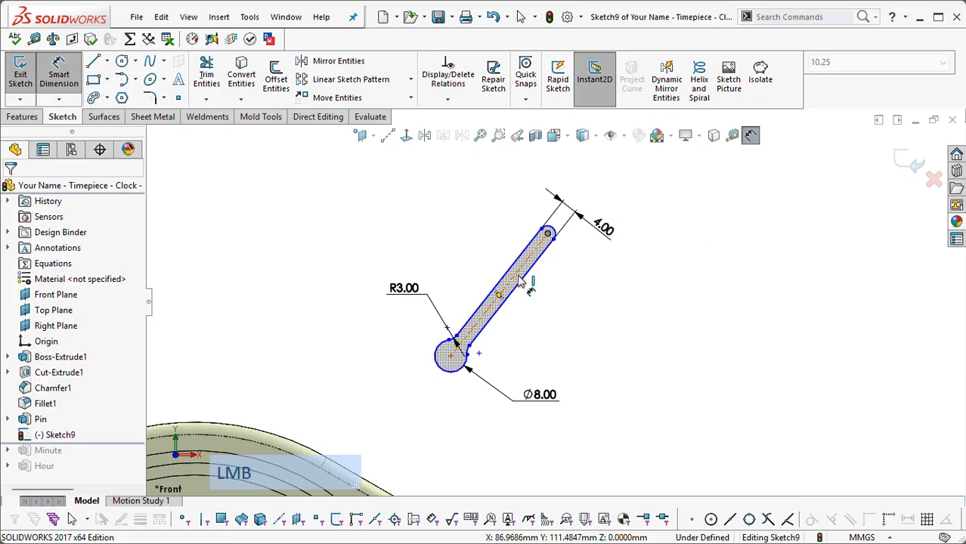
{"action": "key", "text": "Escape"}
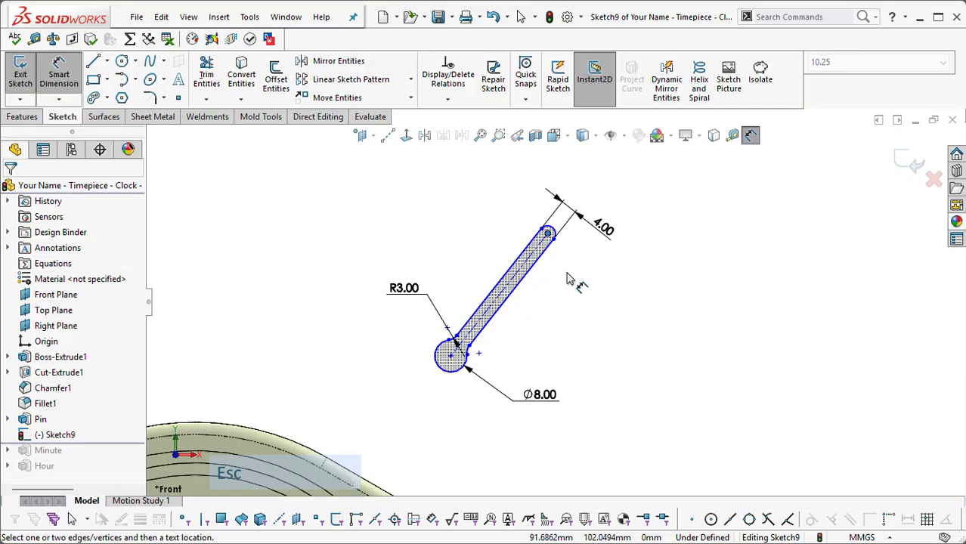
{"action": "left_click", "coordinate": [522, 266]}
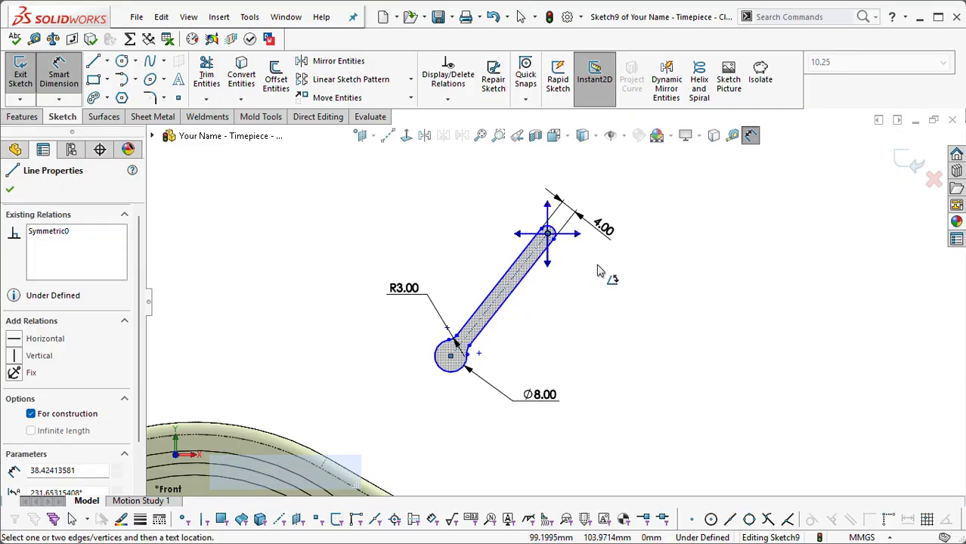
{"action": "key", "text": "Escape"}
{"action": "left_click", "coordinate": [525, 276]}
{"action": "left_click", "coordinate": [628, 282]}
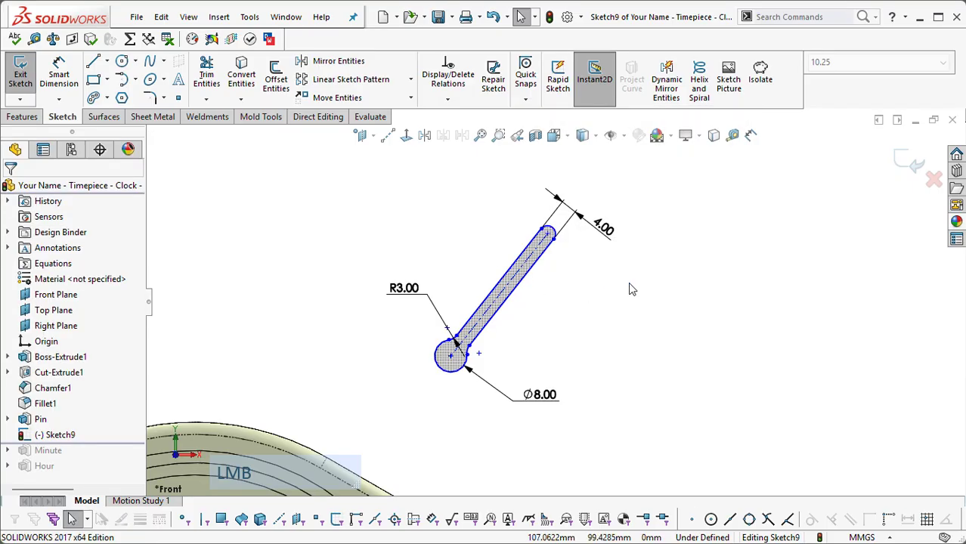
Step: Dimension the centerline's length as 38 mm and move the fillet radius dimension slightly lower
{"action": "right_click", "coordinate": [628, 282]}
{"action": "left_click", "coordinate": [775, 182]}
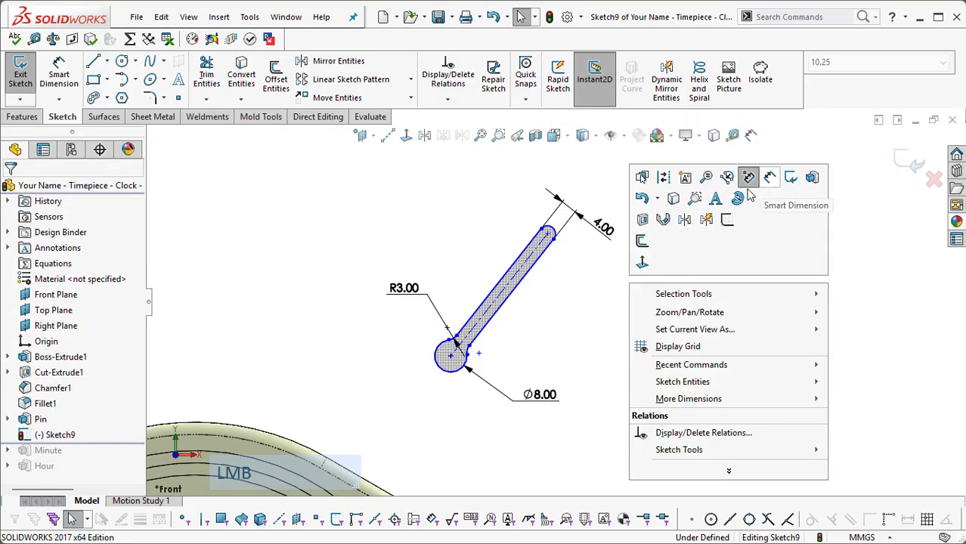
{"action": "left_click", "coordinate": [519, 280]}
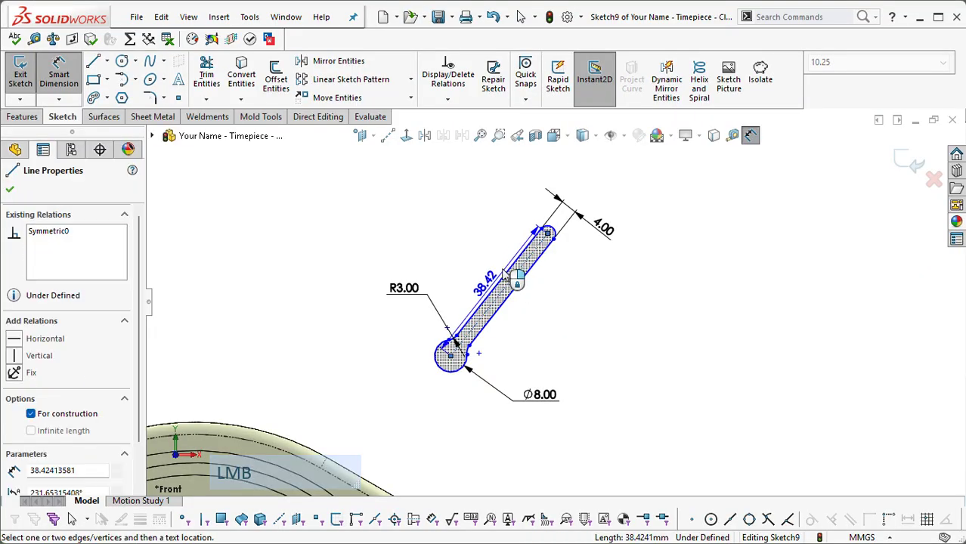
{"action": "left_click", "coordinate": [479, 271]}
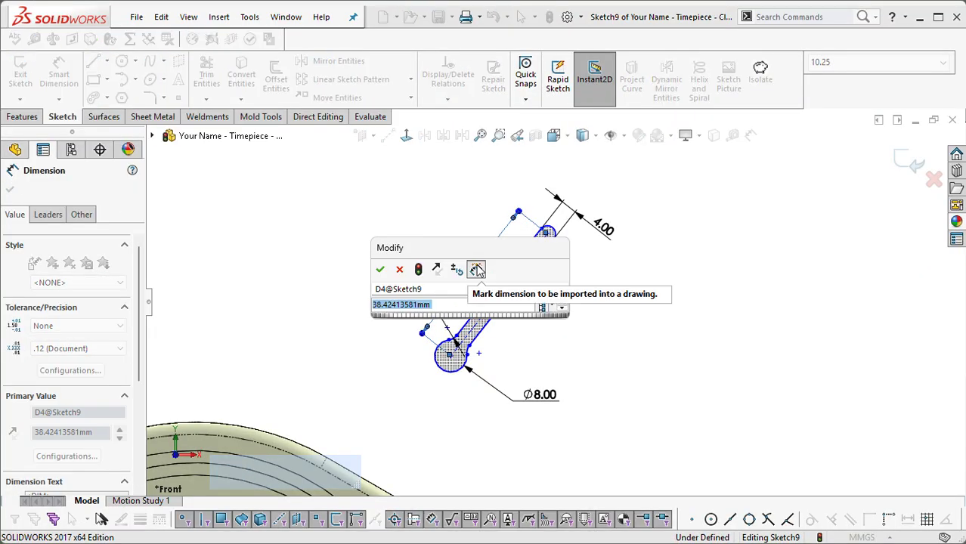
{"action": "type", "text": "3"}
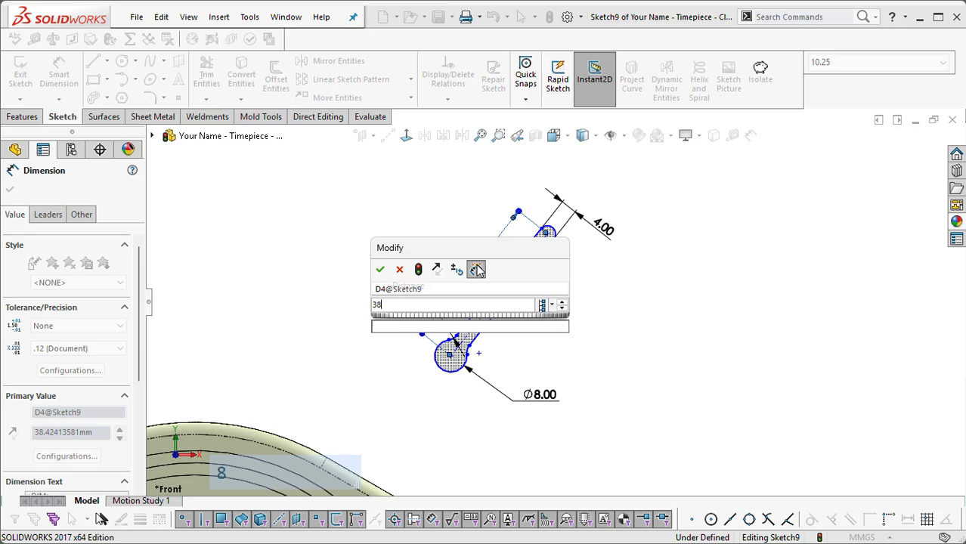
{"action": "type", "text": "8"}
{"action": "key", "text": "Return"}
{"action": "scroll", "coordinate": [536, 303], "scroll_direction": "down", "scroll_amount": 2}
{"action": "scroll", "coordinate": [524, 336], "scroll_direction": "up", "scroll_amount": 2}
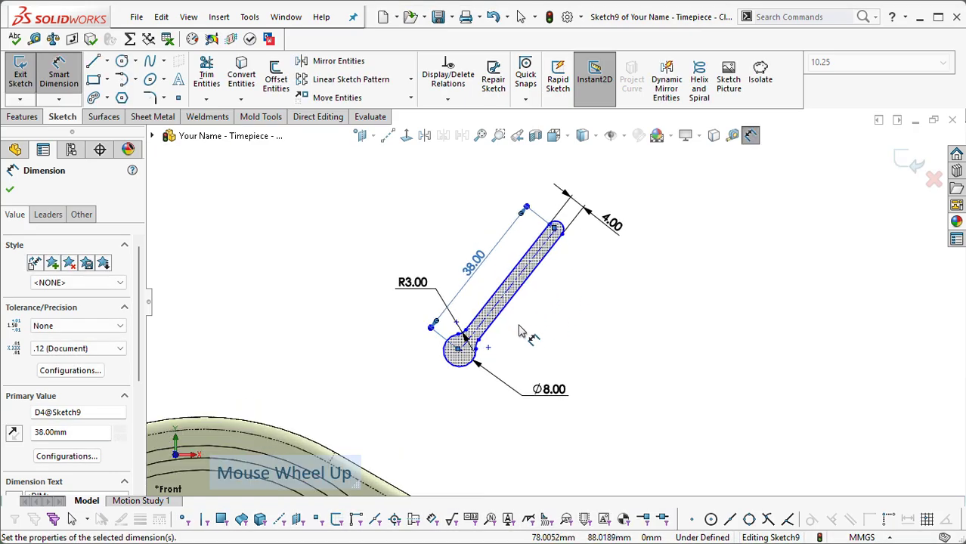
{"action": "key", "text": "Escape"}
{"action": "left_click_drag", "start_coordinate": [413, 284], "coordinate": [421, 301]}
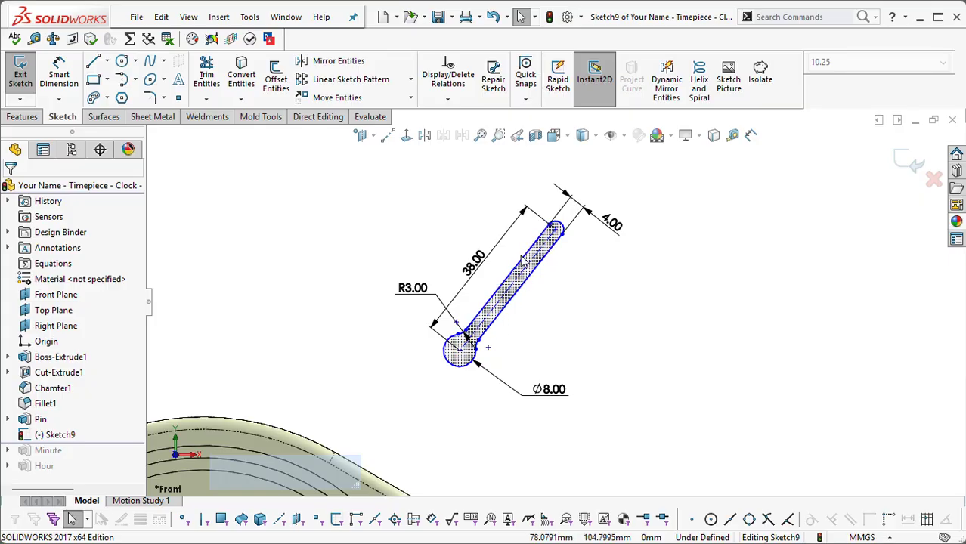
{"action": "scroll", "coordinate": [524, 280], "scroll_direction": "down", "scroll_amount": 3}
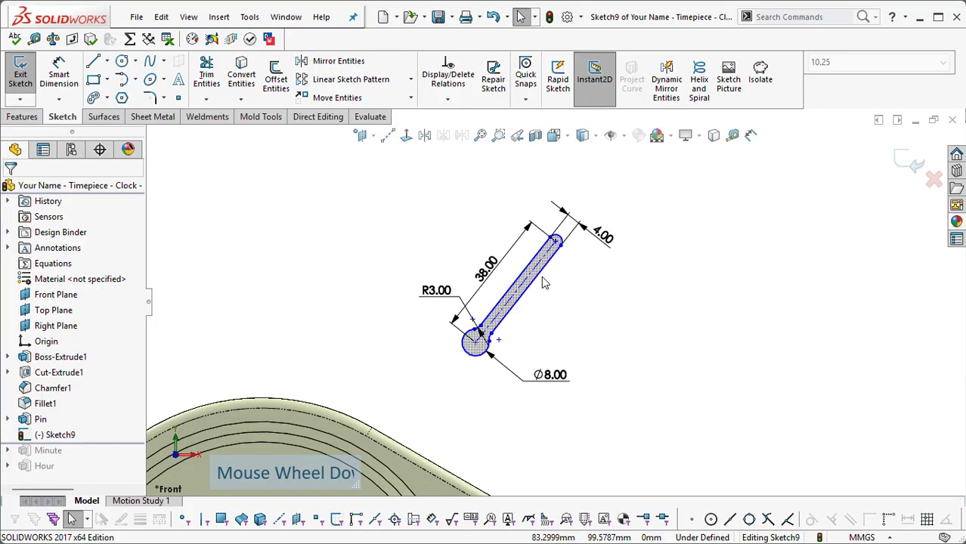
{"action": "scroll", "coordinate": [541, 322], "scroll_direction": "down", "scroll_amount": 1}
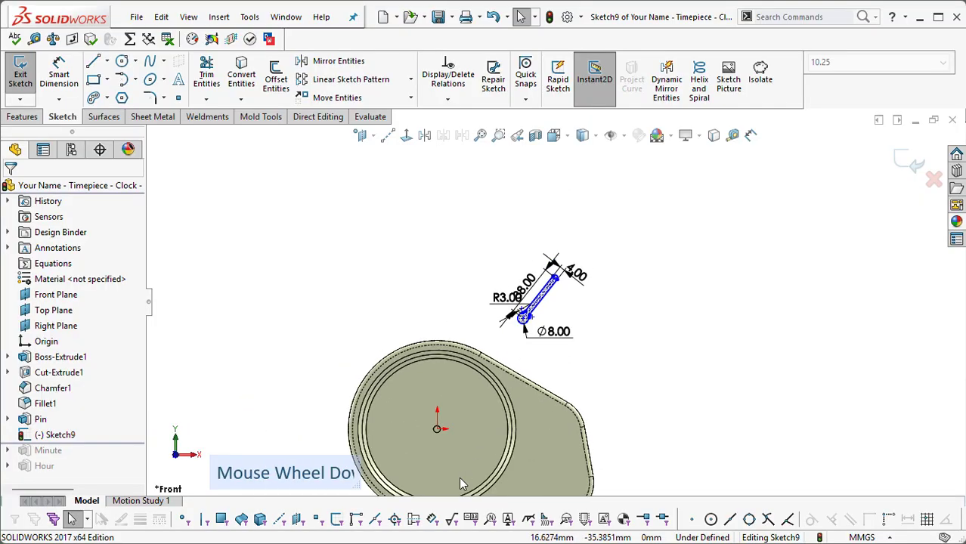
{"action": "scroll", "coordinate": [457, 404], "scroll_direction": "up", "scroll_amount": 1}
{"action": "scroll", "coordinate": [594, 257], "scroll_direction": "up", "scroll_amount": 2}
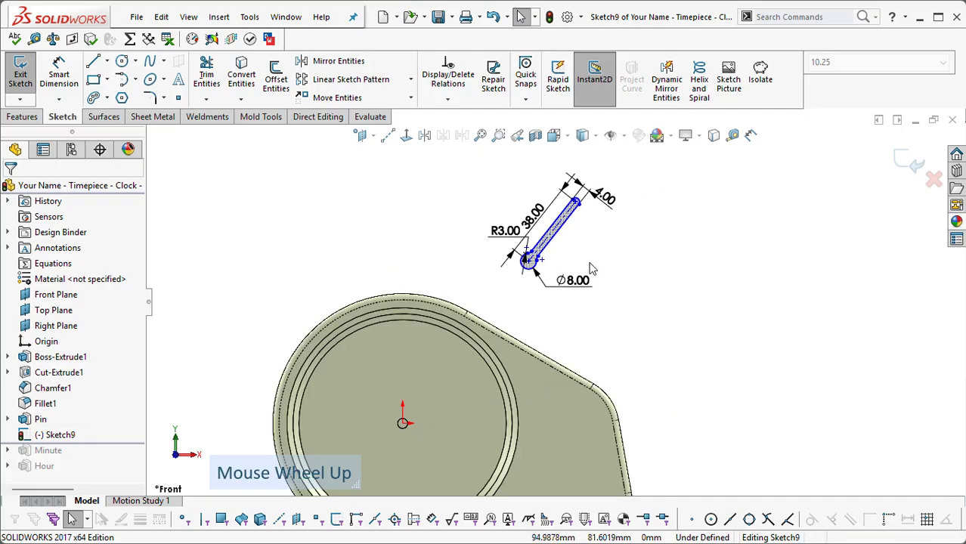
{"action": "scroll", "coordinate": [586, 237], "scroll_direction": "down", "scroll_amount": 1}
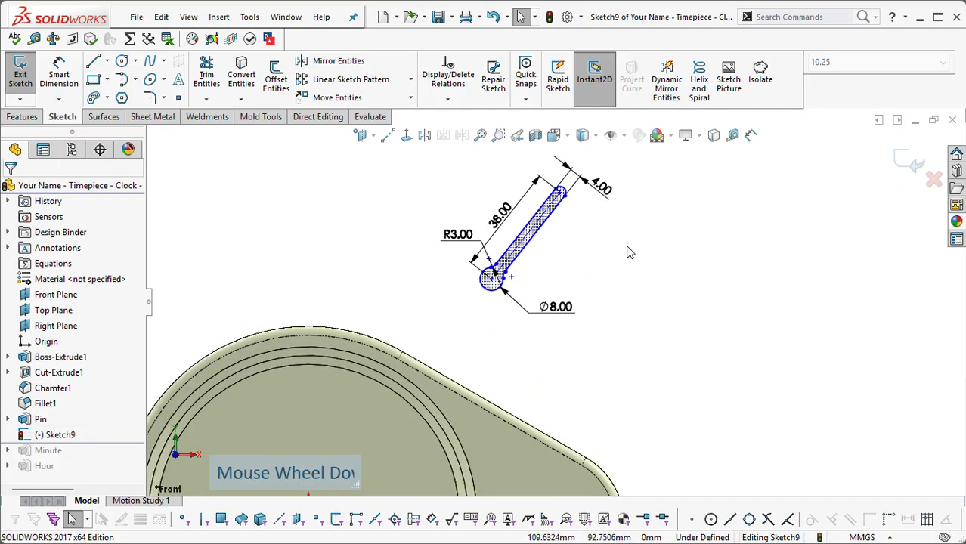
Step: Place an angle dimension above the hand between its centerline and an imaginary vertical line through the round hub's center
{"action": "right_click", "coordinate": [687, 204]}
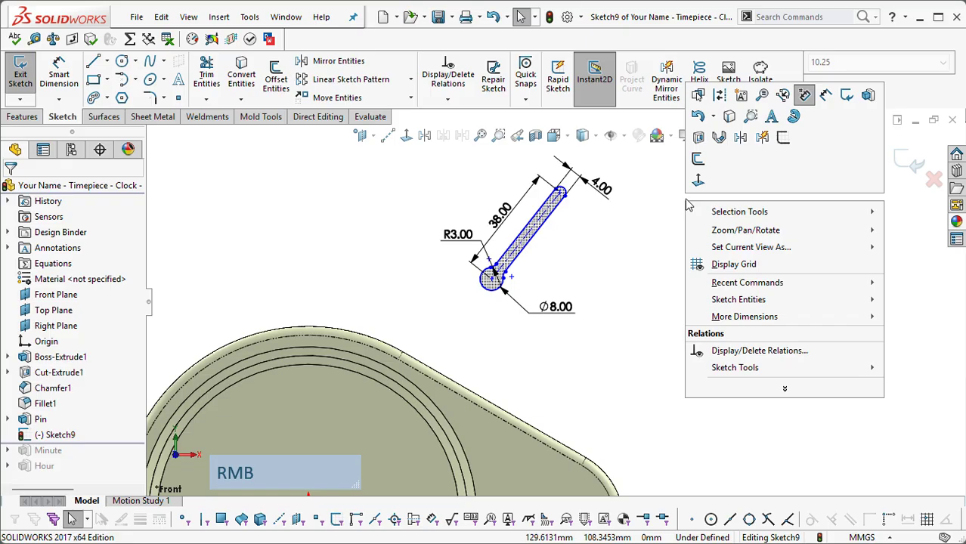
{"action": "left_click", "coordinate": [828, 96]}
{"action": "scroll", "coordinate": [582, 259], "scroll_direction": "down", "scroll_amount": 1}
{"action": "scroll", "coordinate": [556, 276], "scroll_direction": "up", "scroll_amount": 1}
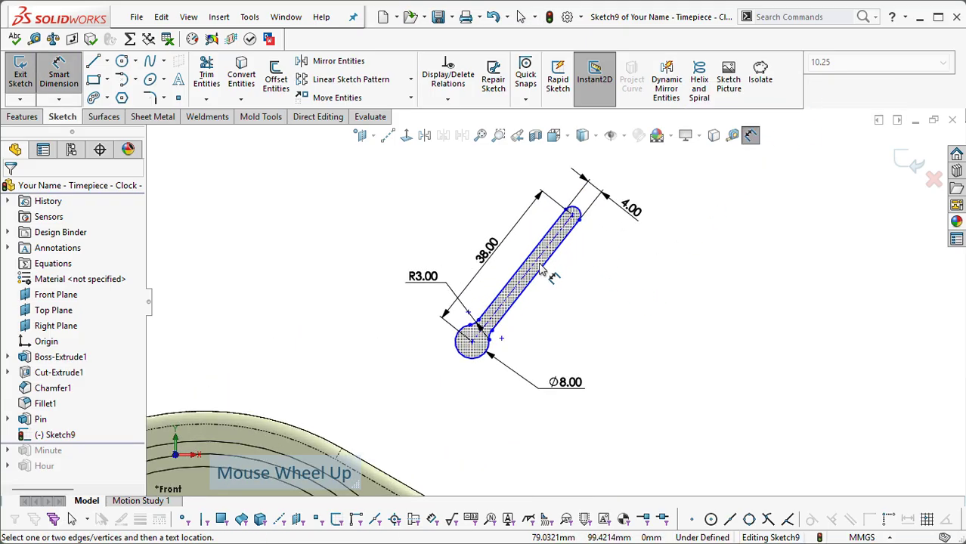
{"action": "left_click", "coordinate": [524, 278]}
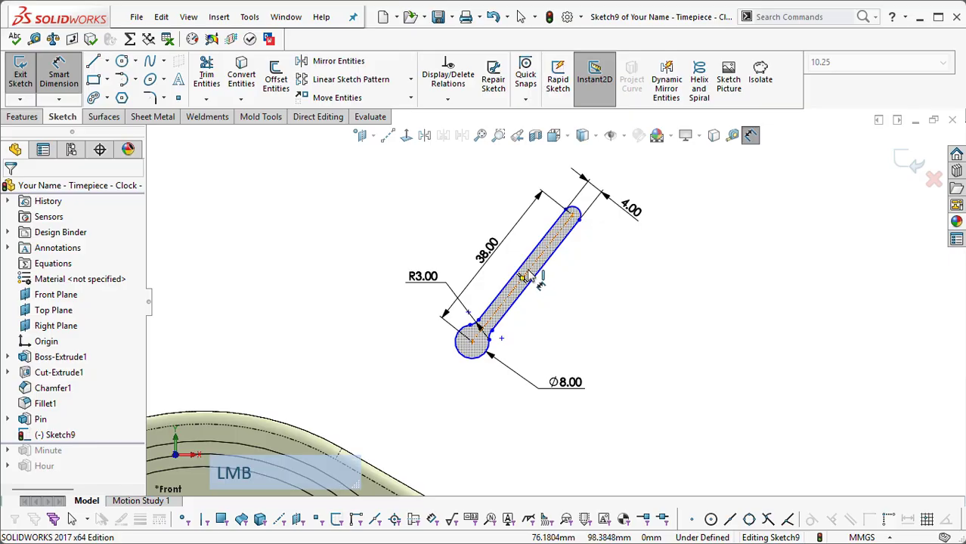
{"action": "scroll", "coordinate": [505, 290], "scroll_direction": "up", "scroll_amount": 1}
{"action": "scroll", "coordinate": [505, 289], "scroll_direction": "up", "scroll_amount": 2}
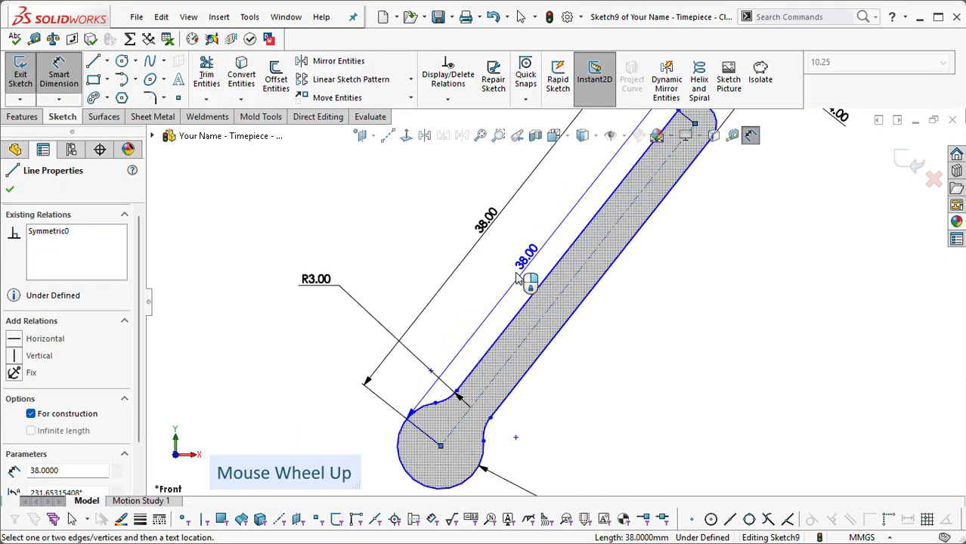
{"action": "left_click", "coordinate": [441, 447]}
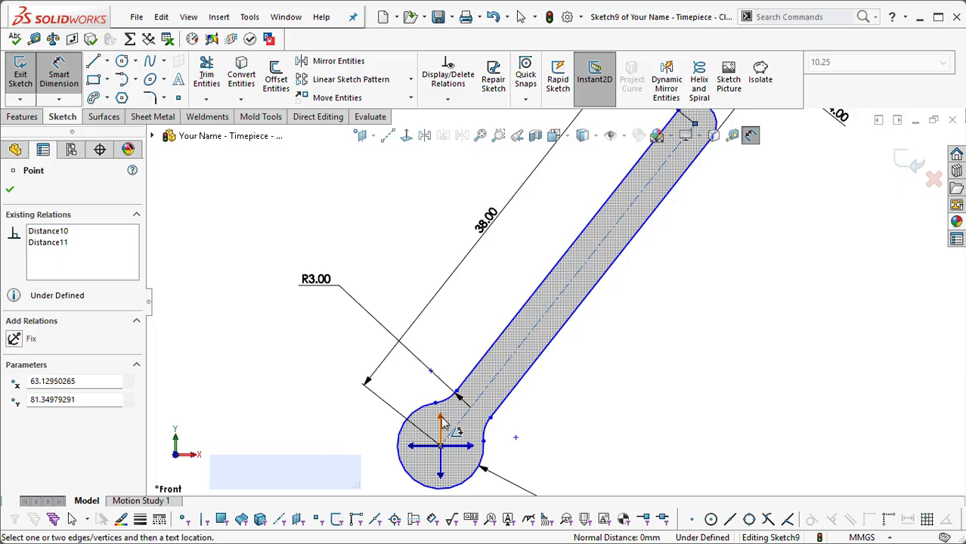
{"action": "left_click", "coordinate": [444, 420]}
{"action": "scroll", "coordinate": [491, 383], "scroll_direction": "down", "scroll_amount": 3}
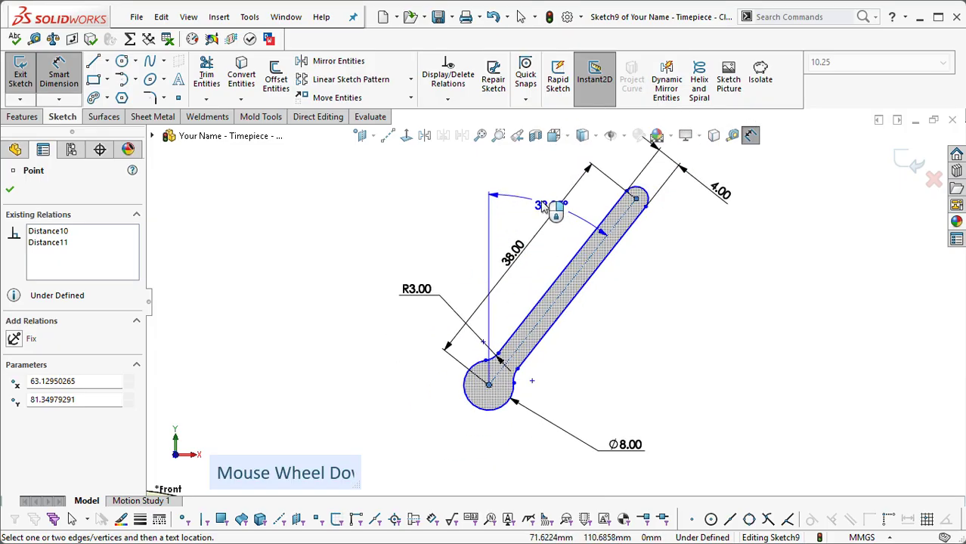
{"action": "left_click", "coordinate": [546, 186]}
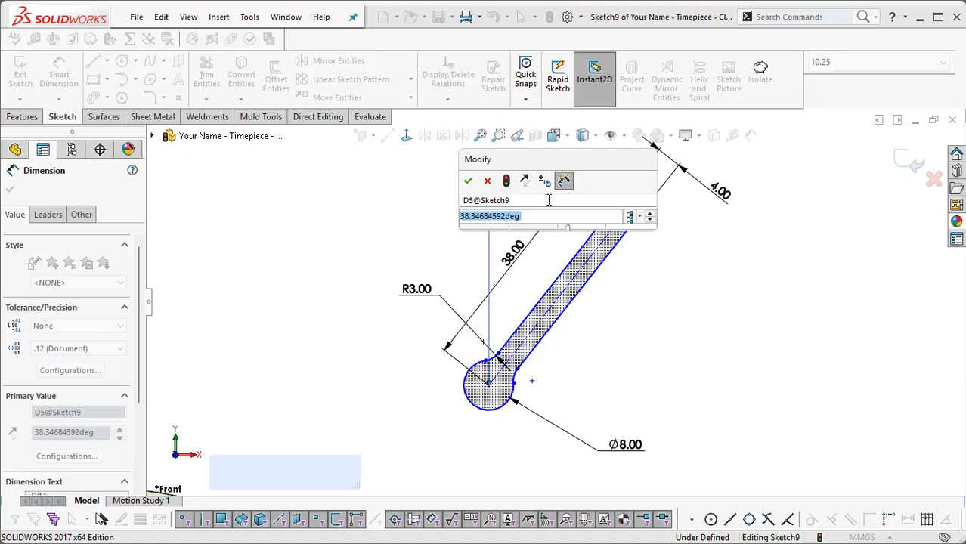
Step: Set the angle between the centerline and the vertical to 40 degrees
{"action": "type", "text": "4"}
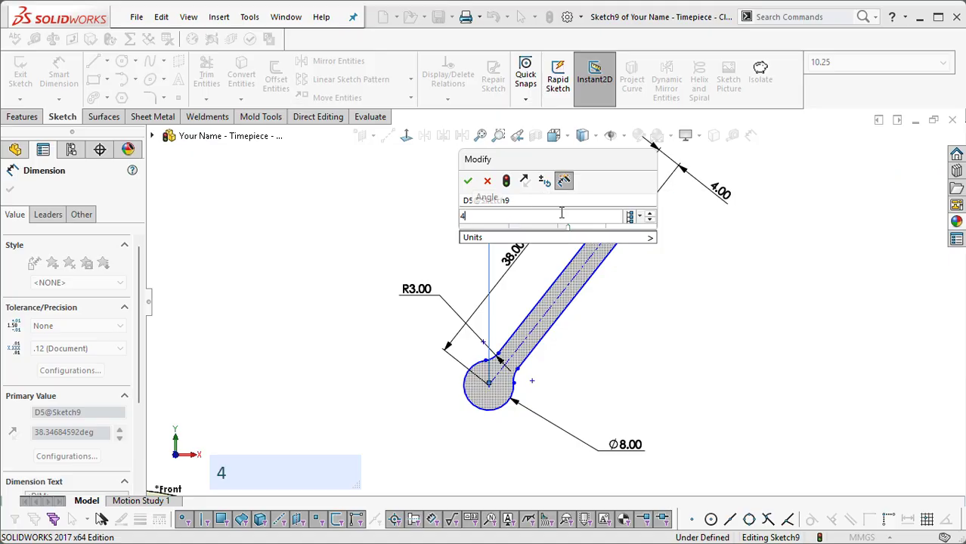
{"action": "type", "text": "0"}
{"action": "key", "text": "Return"}
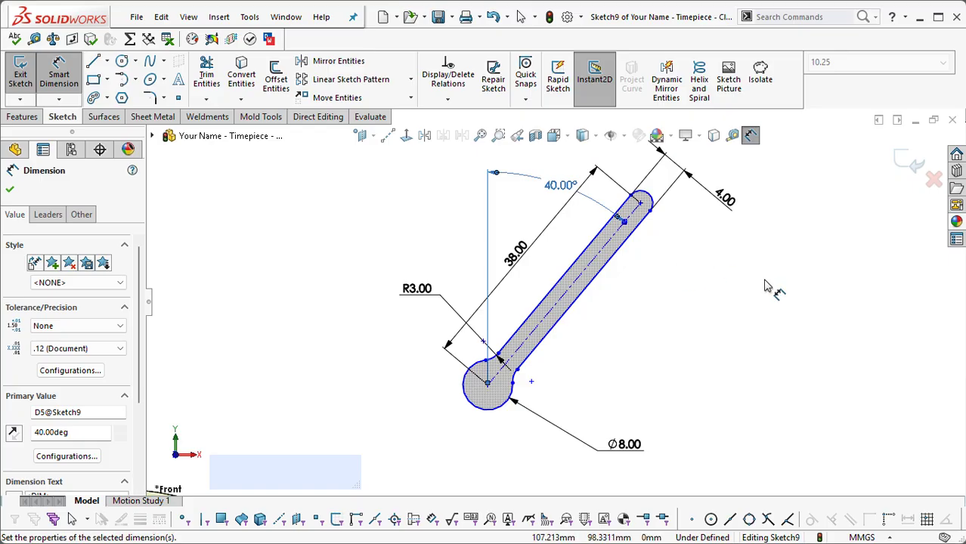
{"action": "key", "text": "Escape"}
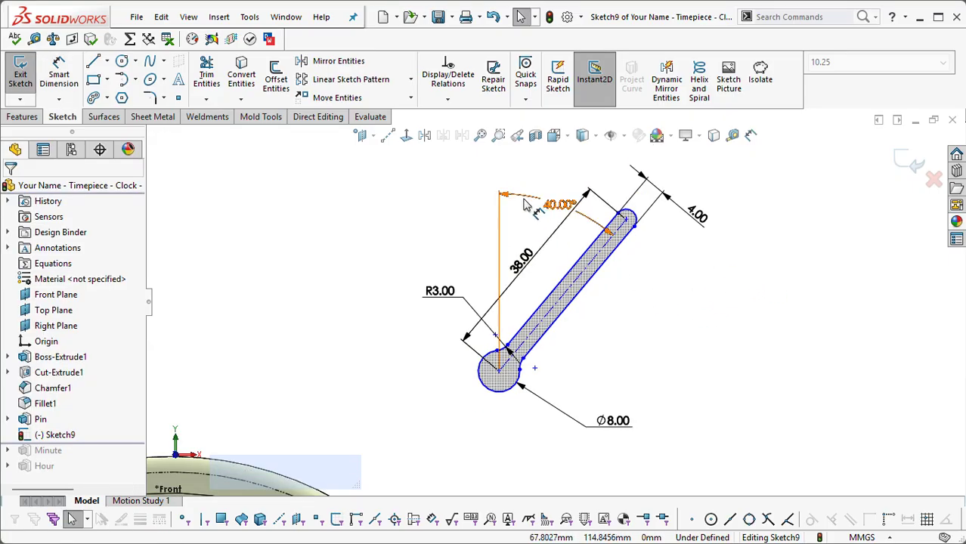
{"action": "left_click", "coordinate": [525, 204]}
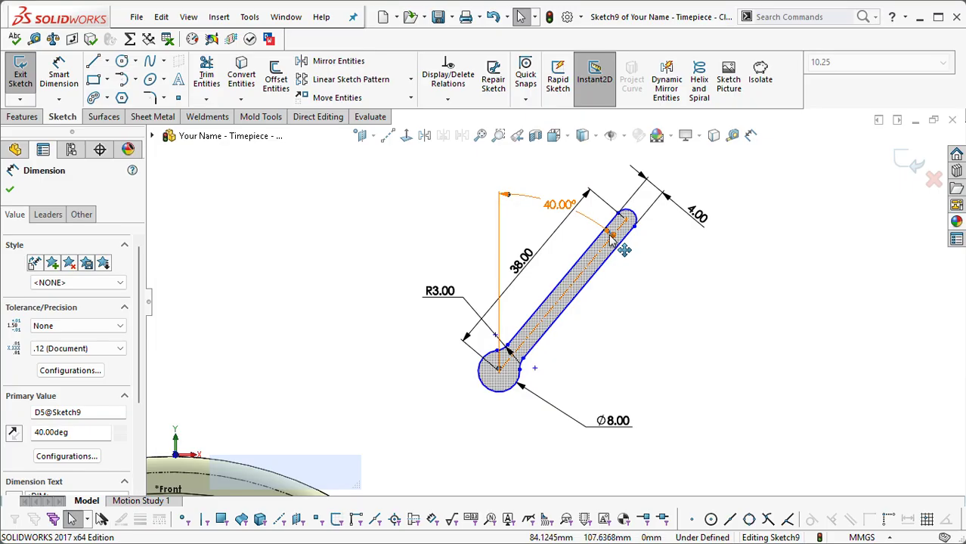
Step: Rotate the hand with its angle dimension's handle to about 38.9 degrees from the vertical
{"action": "mouse_move", "coordinate": [613, 236]}
{"action": "left_mouse_down"}
{"action": "mouse_move", "coordinate": [681, 299]}
{"action": "mouse_move", "coordinate": [597, 227]}
{"action": "mouse_move", "coordinate": [615, 280]}
{"action": "mouse_move", "coordinate": [588, 232]}
{"action": "mouse_move", "coordinate": [607, 233]}
{"action": "left_mouse_up"}
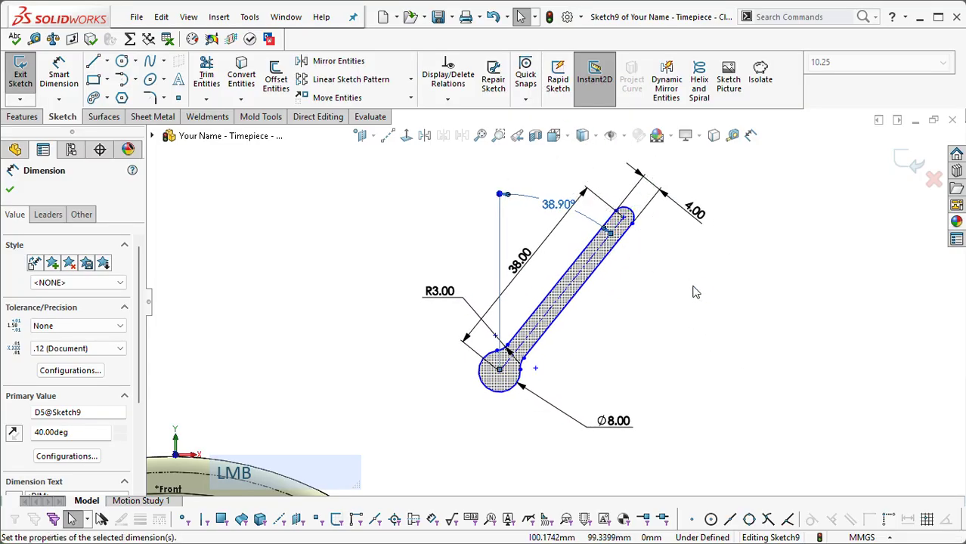
{"action": "left_click", "coordinate": [693, 287]}
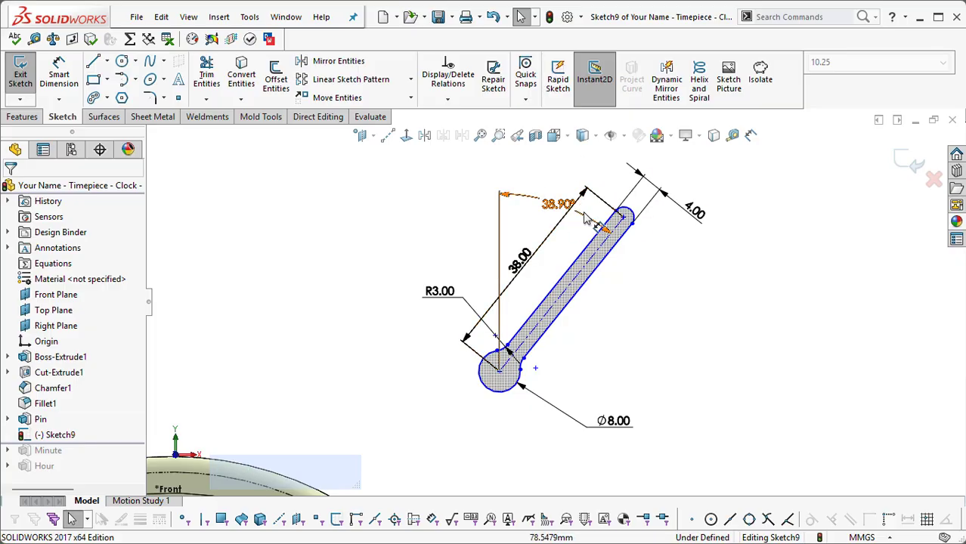
Step: Make the center point of the hand's round hub coincident with the sketch origin on the clock's pin
{"action": "scroll", "coordinate": [556, 306], "scroll_direction": "down", "scroll_amount": 5}
{"action": "scroll", "coordinate": [620, 287], "scroll_direction": "down", "scroll_amount": 4}
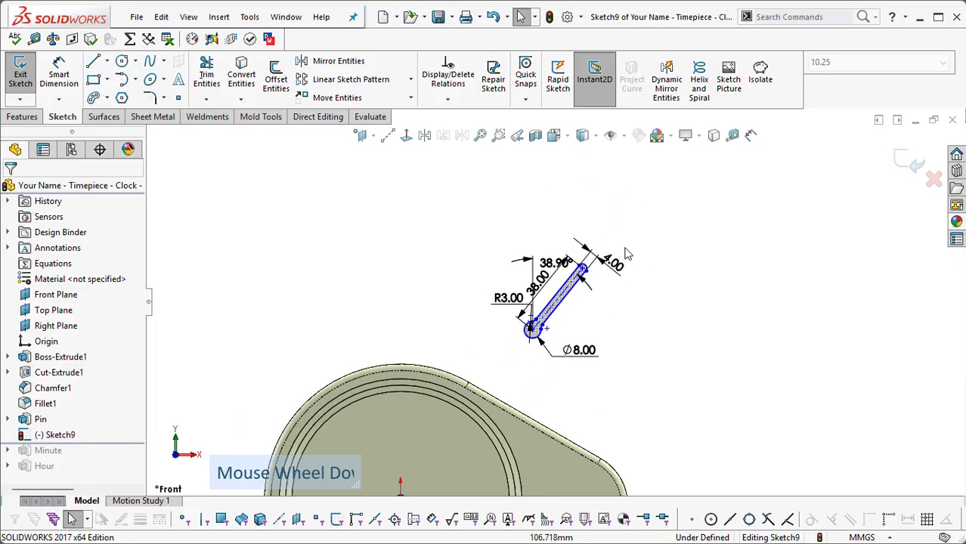
{"action": "scroll", "coordinate": [639, 263], "scroll_direction": "up", "scroll_amount": 1}
{"action": "scroll", "coordinate": [651, 246], "scroll_direction": "down", "scroll_amount": 1}
{"action": "scroll", "coordinate": [639, 227], "scroll_direction": "up", "scroll_amount": 3}
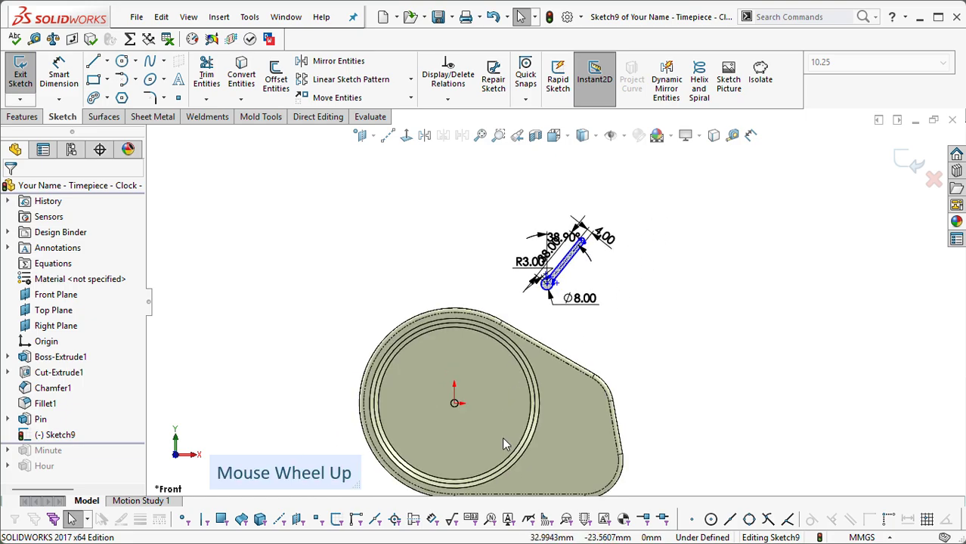
{"action": "scroll", "coordinate": [620, 208], "scroll_direction": "down", "scroll_amount": 1}
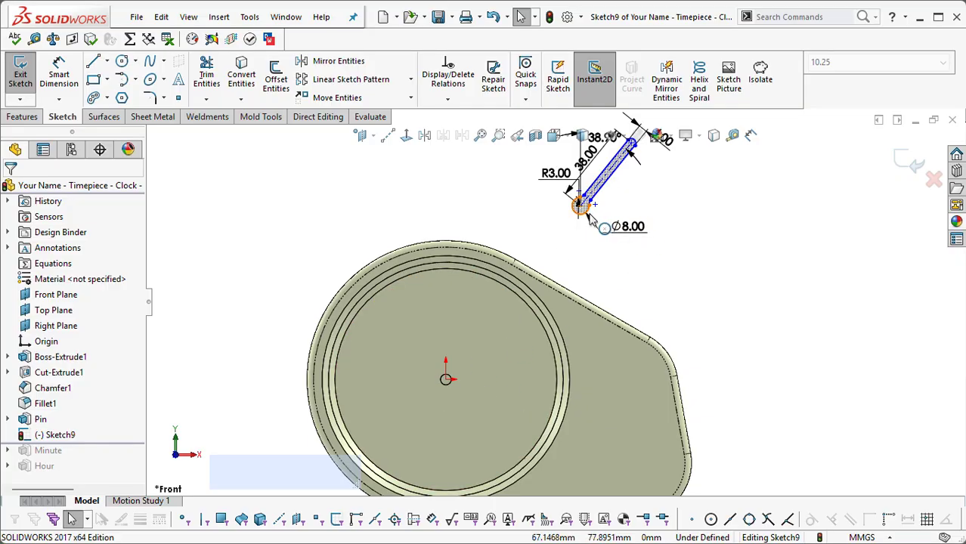
{"action": "scroll", "coordinate": [584, 219], "scroll_direction": "up", "scroll_amount": 2}
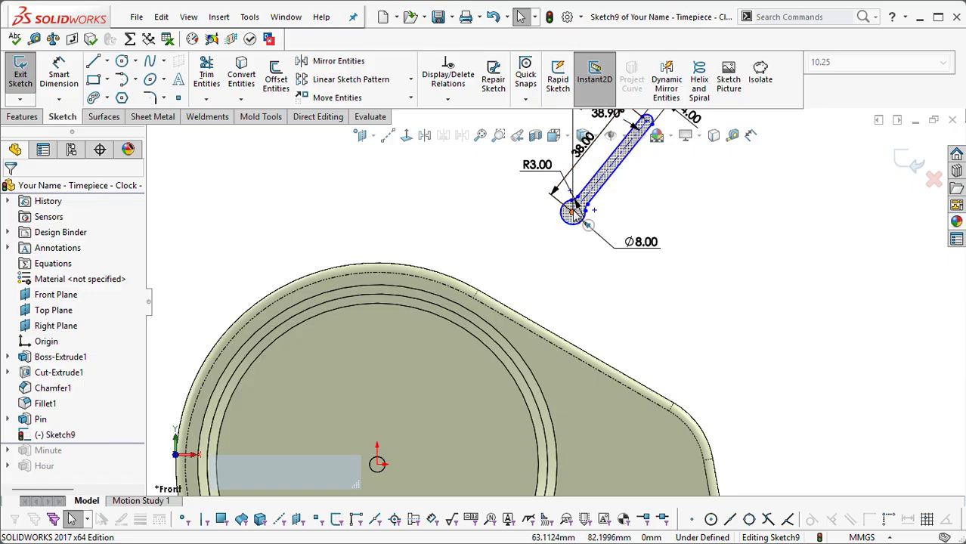
{"action": "scroll", "coordinate": [574, 208], "scroll_direction": "up", "scroll_amount": 4}
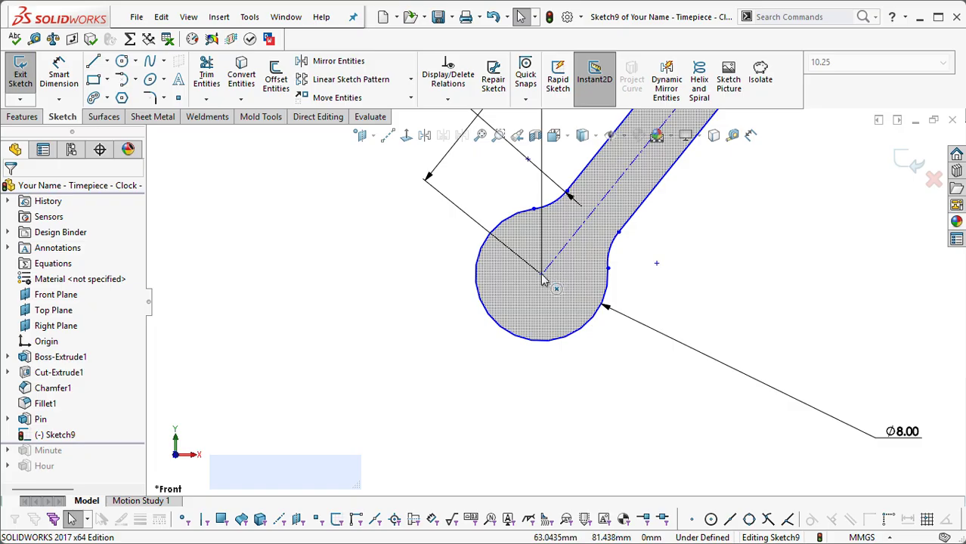
{"action": "left_click", "coordinate": [543, 282]}
{"action": "key", "text": "ctrl+space"}
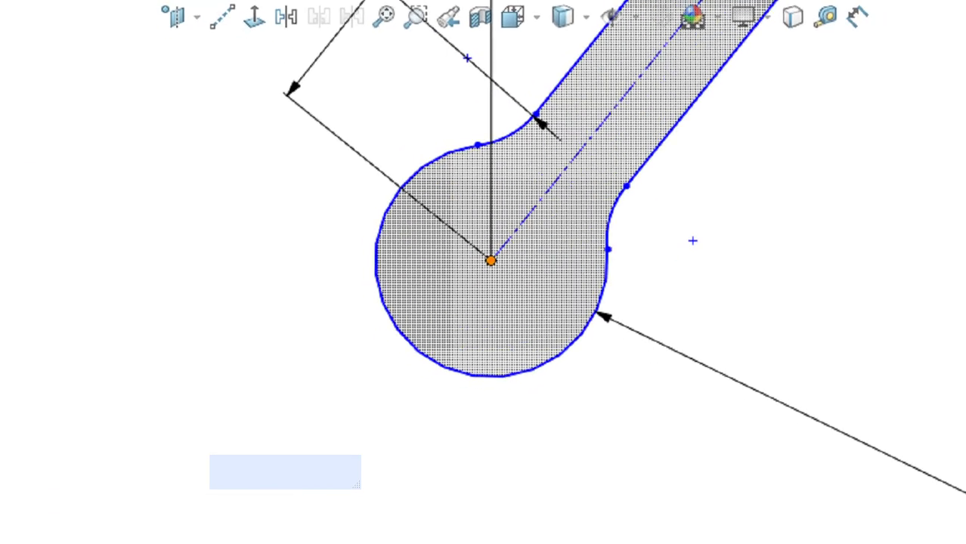
{"action": "key", "text": "Escape"}
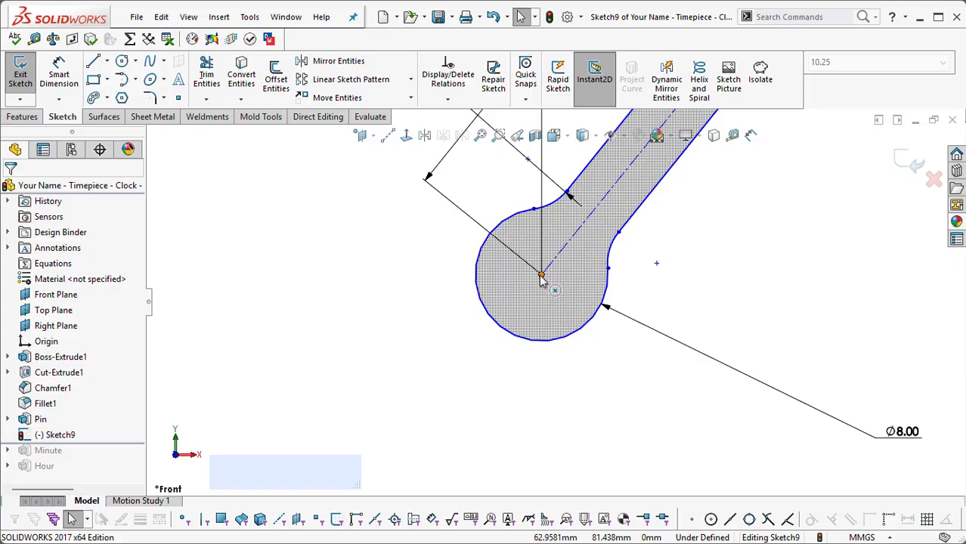
{"action": "left_click", "coordinate": [543, 280]}
{"action": "scroll", "coordinate": [548, 291], "scroll_direction": "down", "scroll_amount": 5}
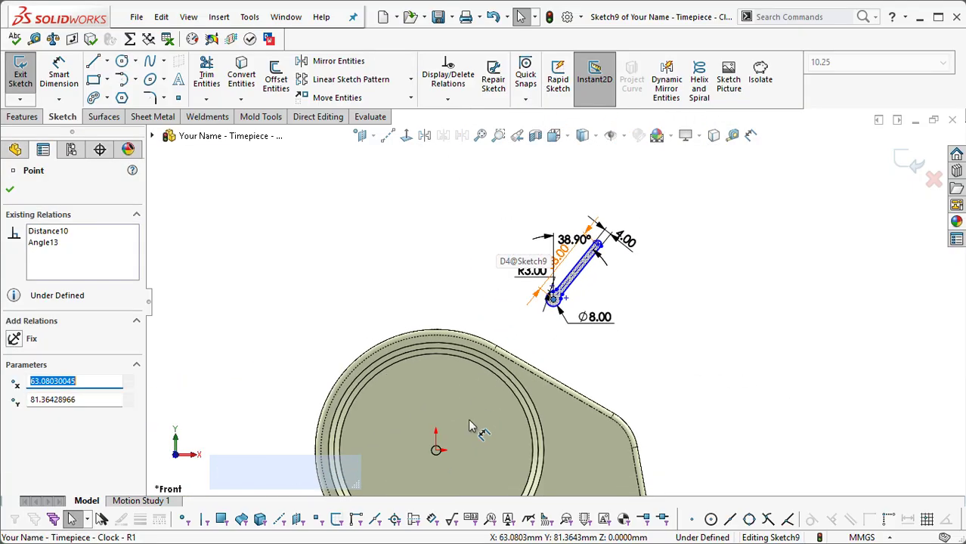
{"action": "scroll", "coordinate": [469, 426], "scroll_direction": "up", "scroll_amount": 5}
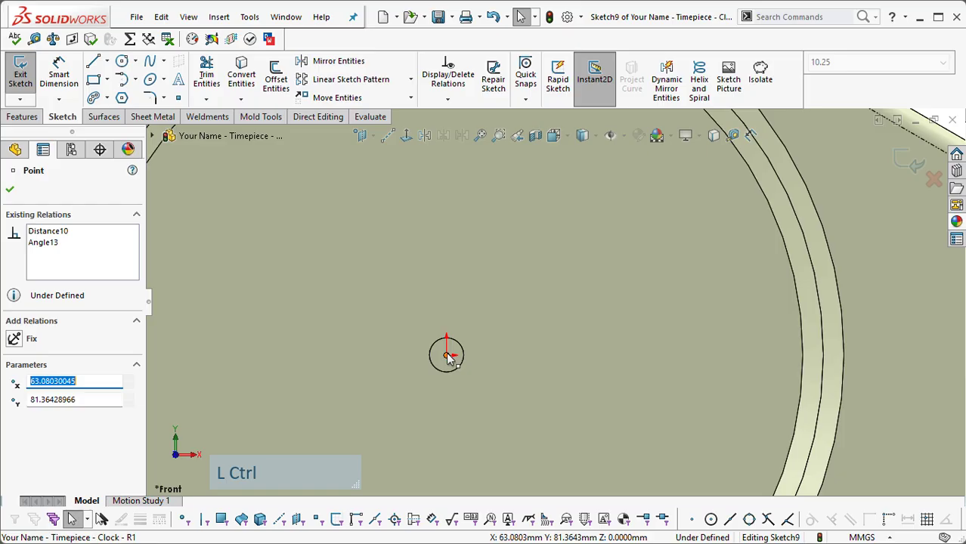
{"action": "left_click", "coordinate": [447, 356], "text": "ctrl"}
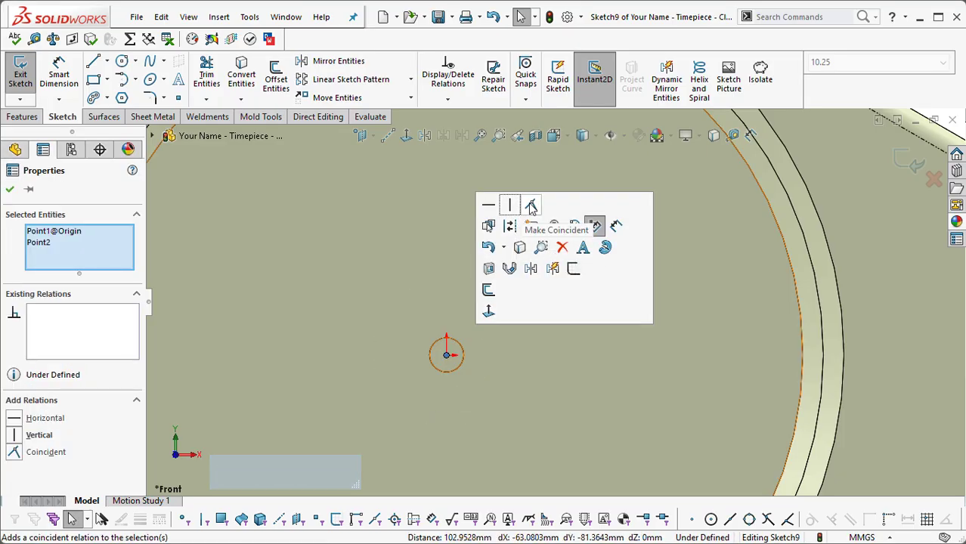
{"action": "left_click", "coordinate": [531, 206]}
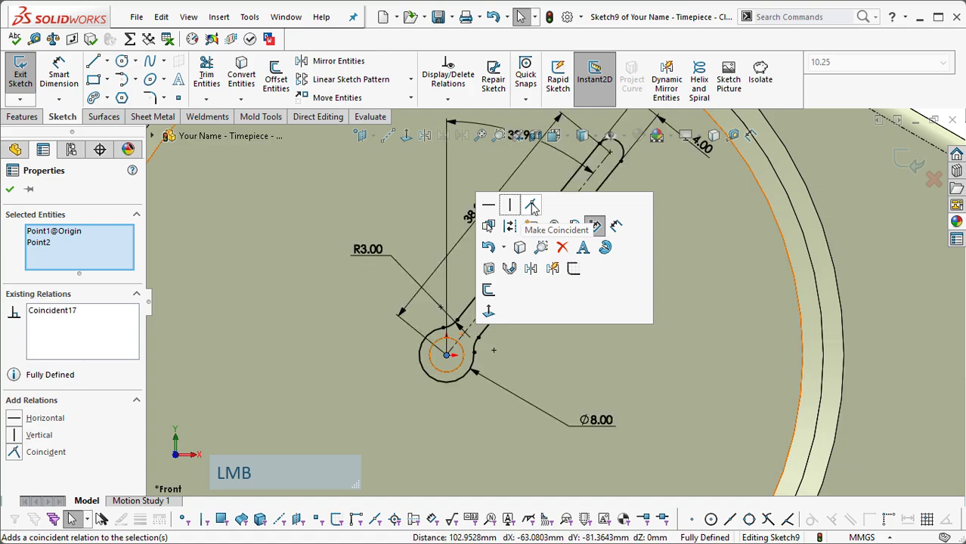
Step: Swing the hand around the origin with its angle dimension's handles to about 43.68 degrees from the vertical and exit the sketch
{"action": "scroll", "coordinate": [571, 301], "scroll_direction": "down", "scroll_amount": 2}
{"action": "scroll", "coordinate": [571, 301], "scroll_direction": "down", "scroll_amount": 3}
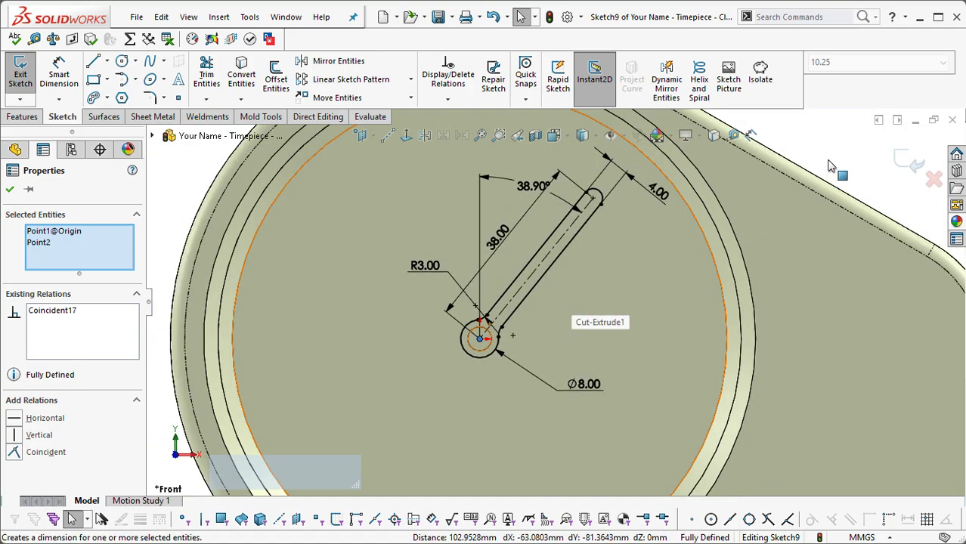
{"action": "scroll", "coordinate": [575, 240], "scroll_direction": "up", "scroll_amount": 1}
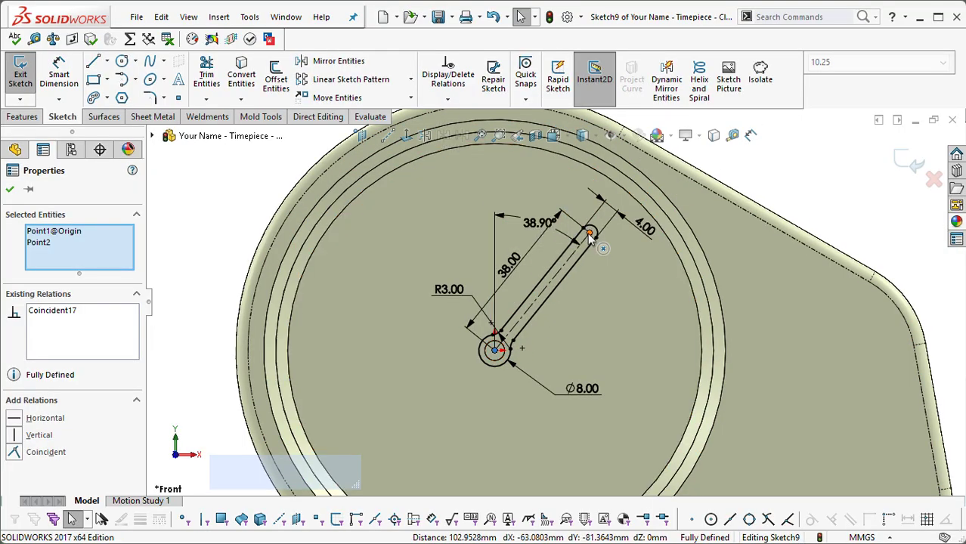
{"action": "left_click", "coordinate": [534, 223]}
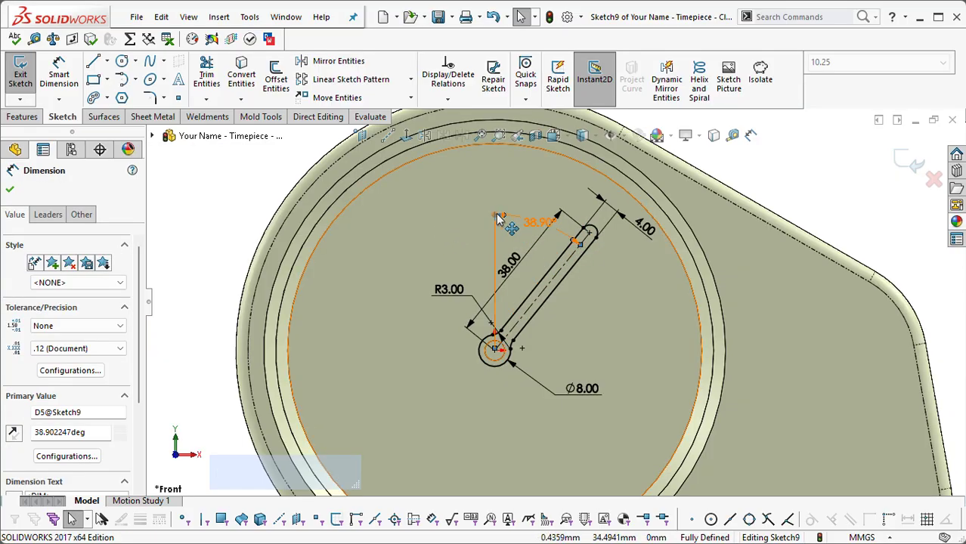
{"action": "left_click_drag", "start_coordinate": [497, 216], "coordinate": [434, 246]}
{"action": "left_click_drag", "start_coordinate": [369, 318], "coordinate": [478, 205]}
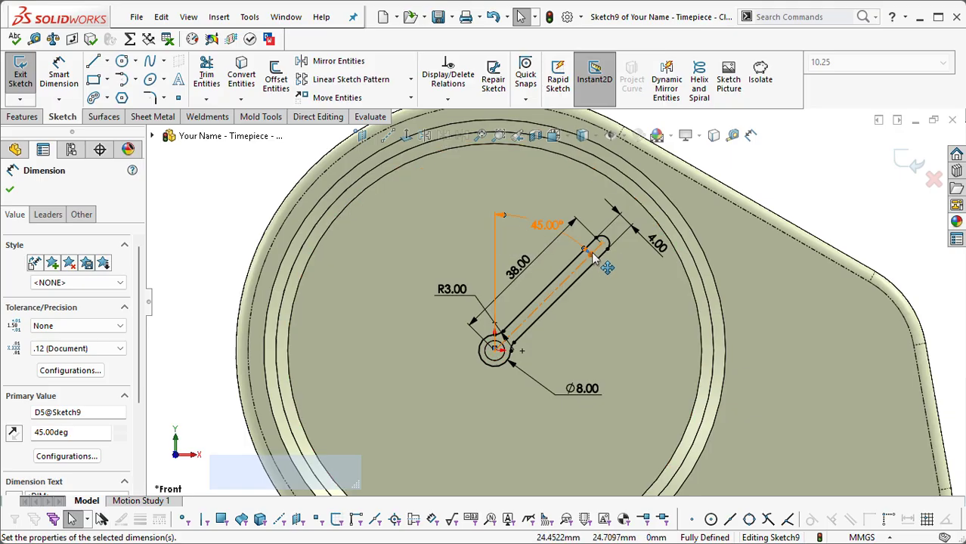
{"action": "left_click_drag", "start_coordinate": [592, 259], "coordinate": [601, 236]}
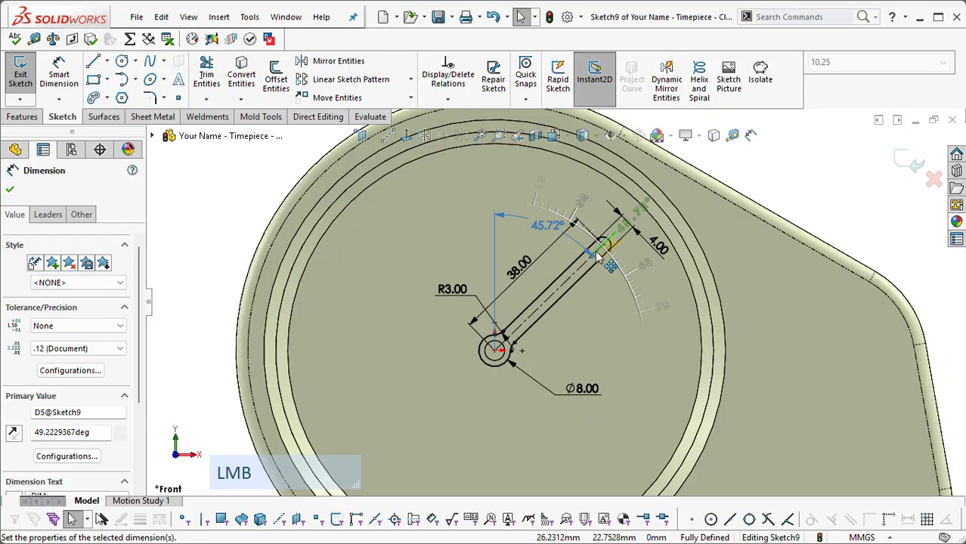
{"action": "scroll", "coordinate": [689, 239], "scroll_direction": "down", "scroll_amount": 5}
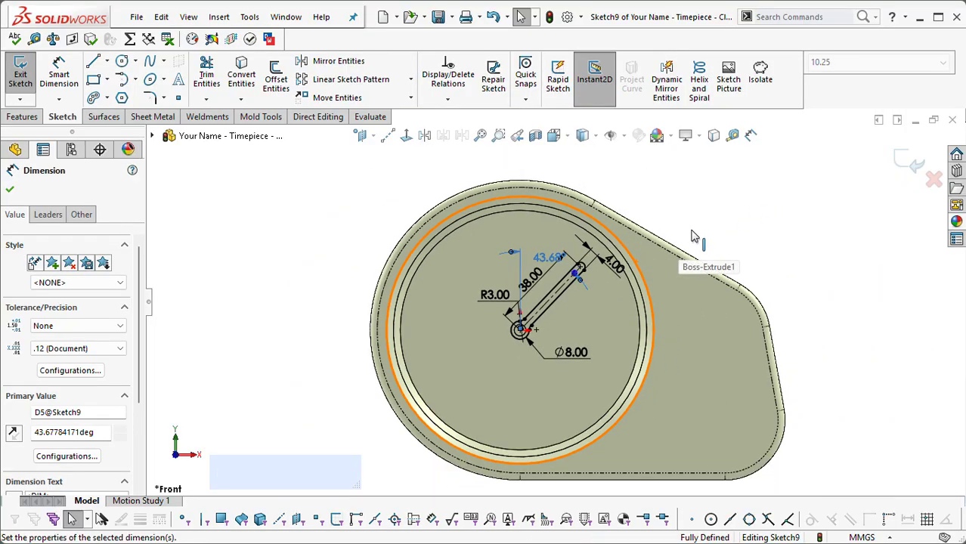
{"action": "scroll", "coordinate": [694, 241], "scroll_direction": "up", "scroll_amount": 3}
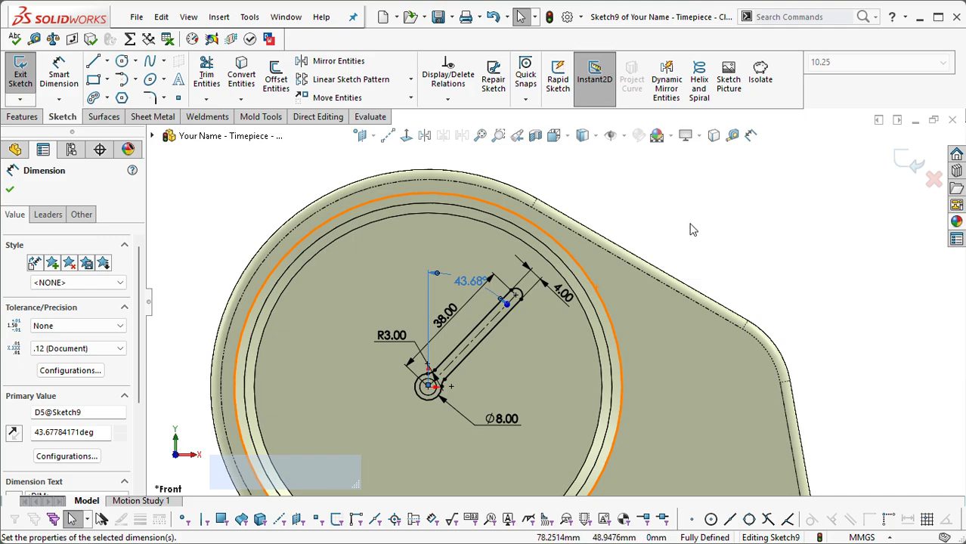
{"action": "left_click", "coordinate": [692, 215]}
{"action": "scroll", "coordinate": [703, 226], "scroll_direction": "down", "scroll_amount": 3}
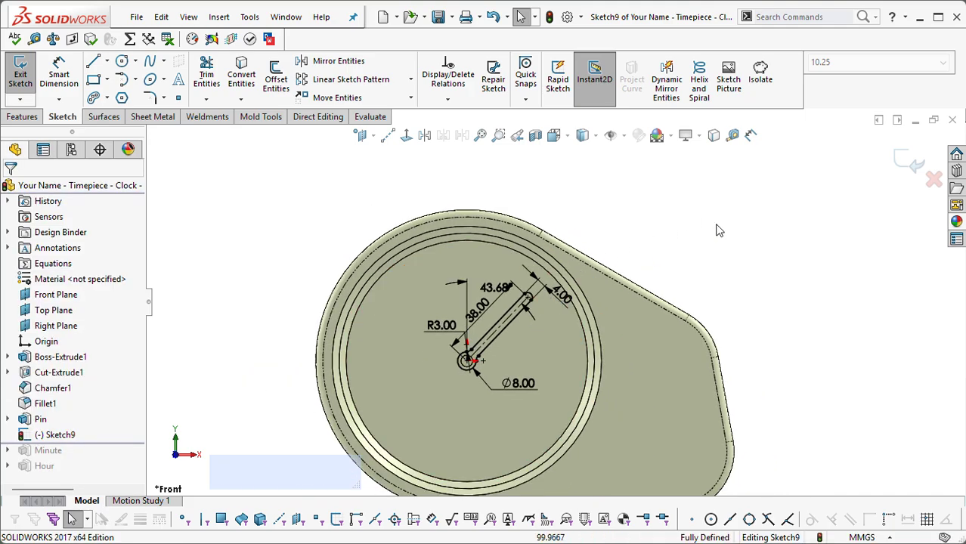
{"action": "left_click", "coordinate": [913, 169]}
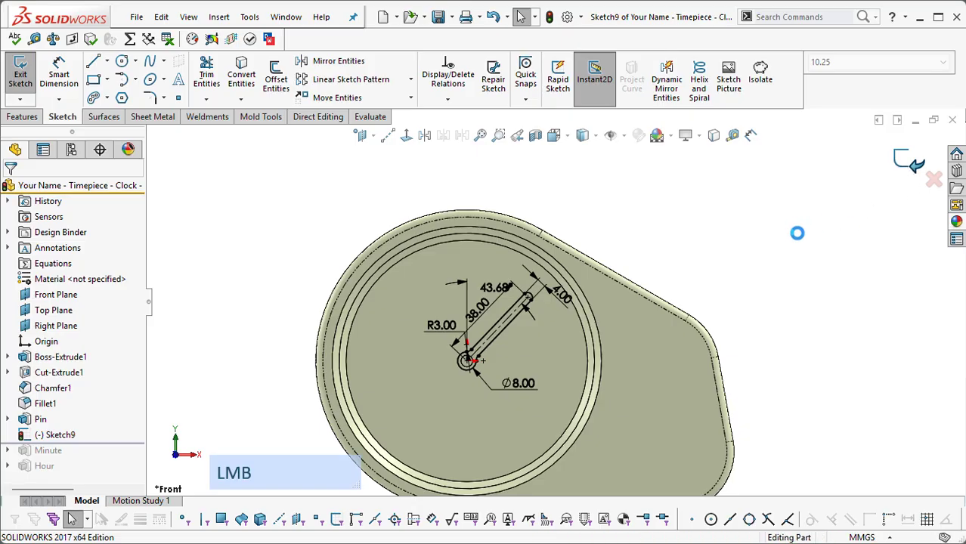
Step: Start a boss extrusion of the minute hand sketch that begins at an offset of 40 mm from the sketch plane
{"action": "left_click", "coordinate": [514, 301]}
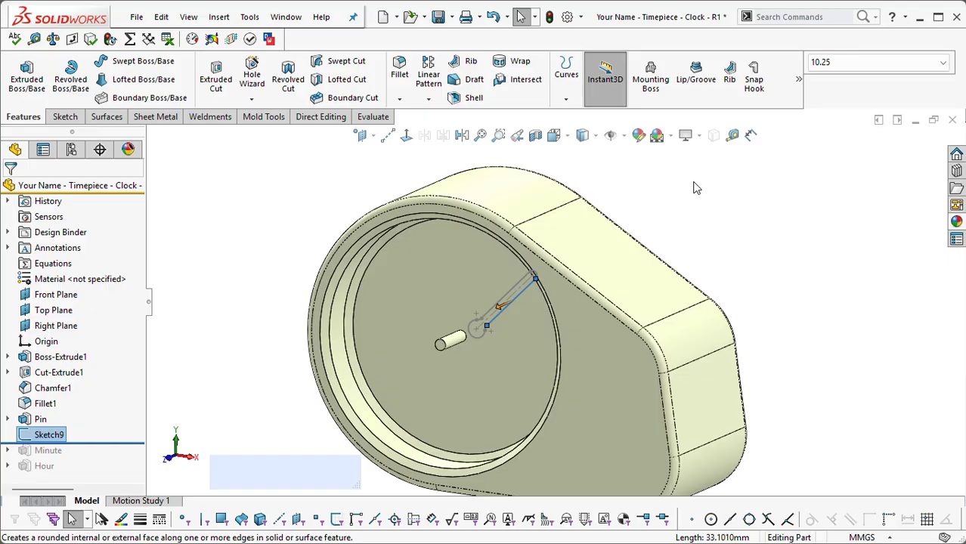
{"action": "key", "text": "s"}
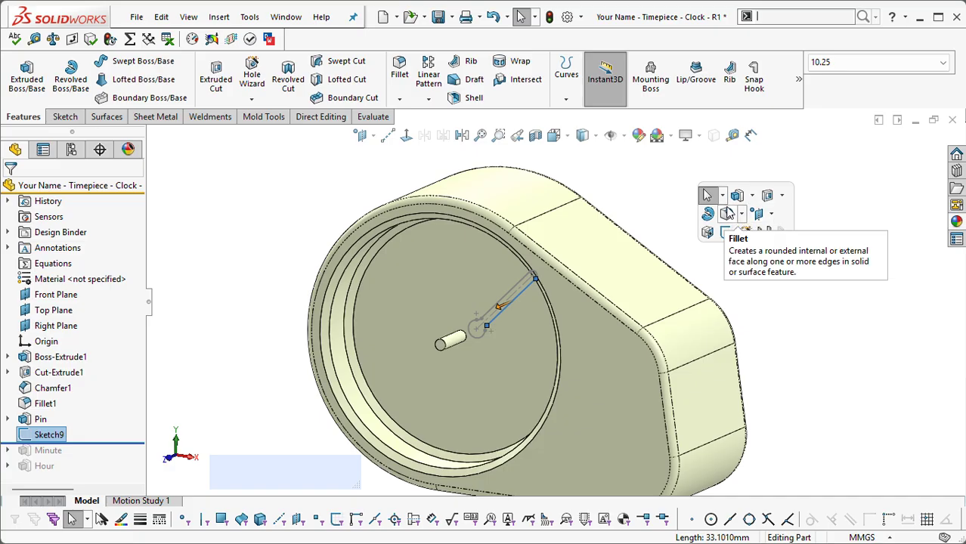
{"action": "left_click", "coordinate": [739, 198]}
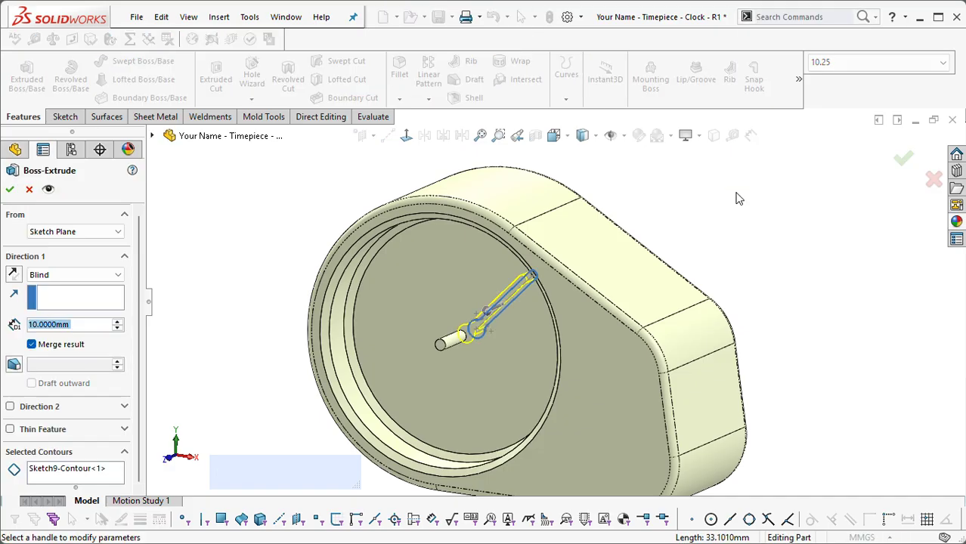
{"action": "left_click", "coordinate": [66, 233]}
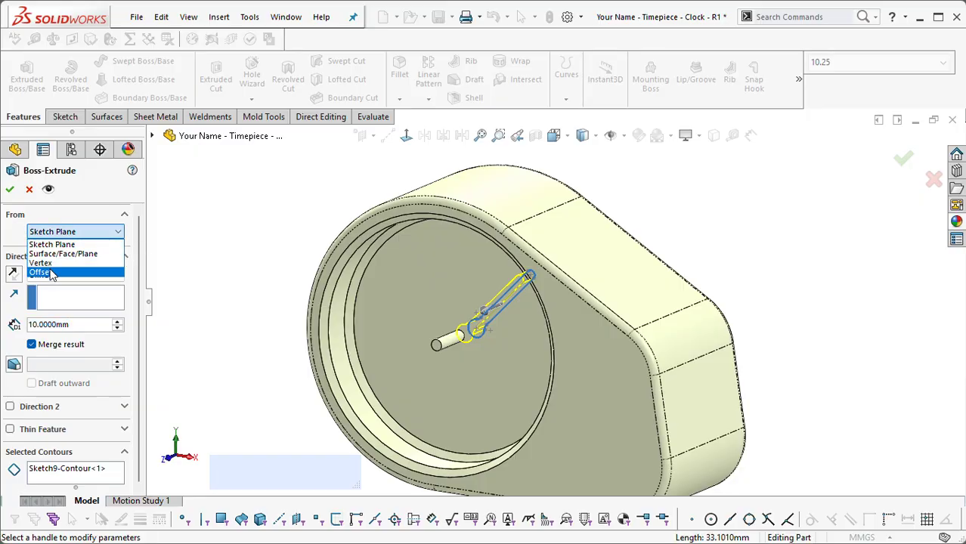
{"action": "left_click", "coordinate": [64, 270]}
{"action": "left_click", "coordinate": [71, 256]}
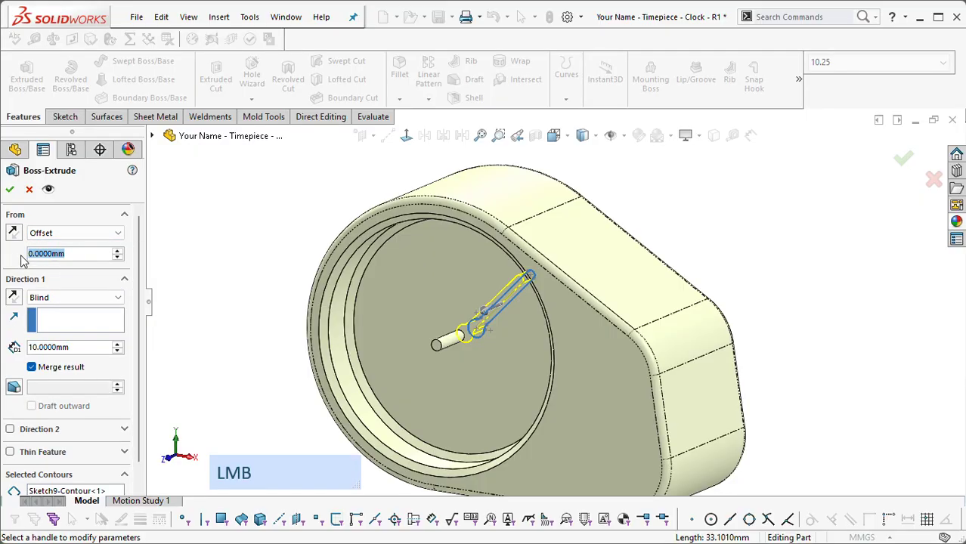
{"action": "type", "text": "40"}
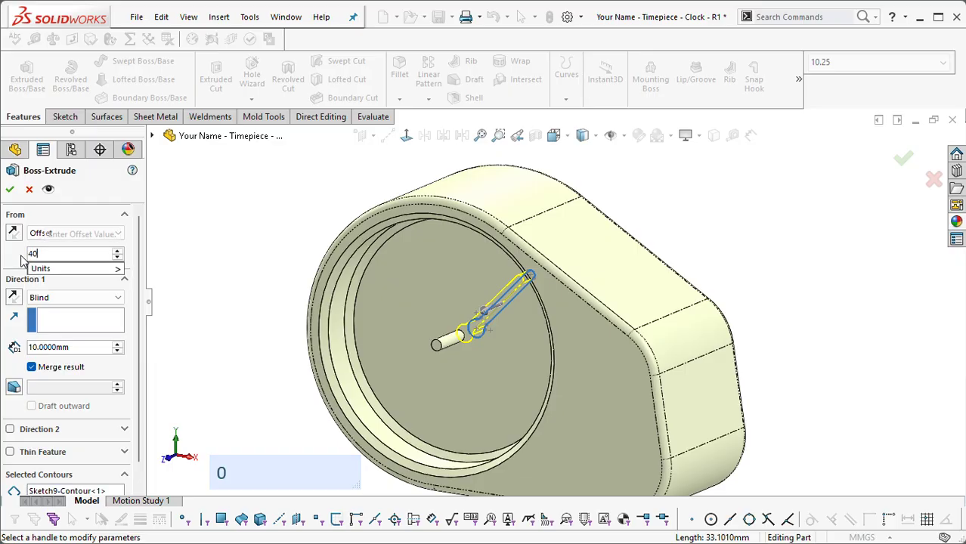
{"action": "key", "text": "Return"}
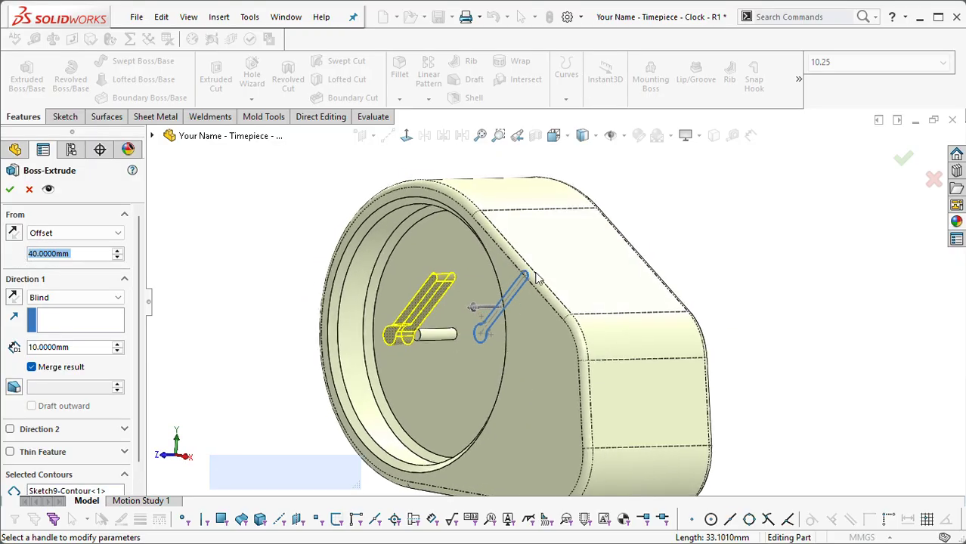
Step: Set the extrusion's start offset to 20 mm so the hand sits on the pin
{"action": "left_click", "coordinate": [83, 252]}
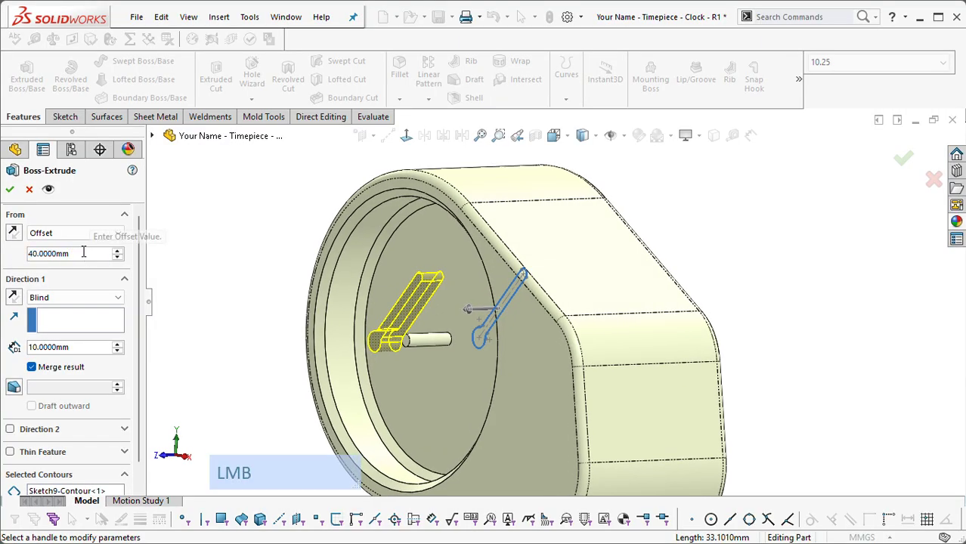
{"action": "scroll", "coordinate": [83, 253], "scroll_direction": "down", "scroll_amount": 1}
{"action": "scroll", "coordinate": [83, 252], "scroll_direction": "down", "scroll_amount": 1}
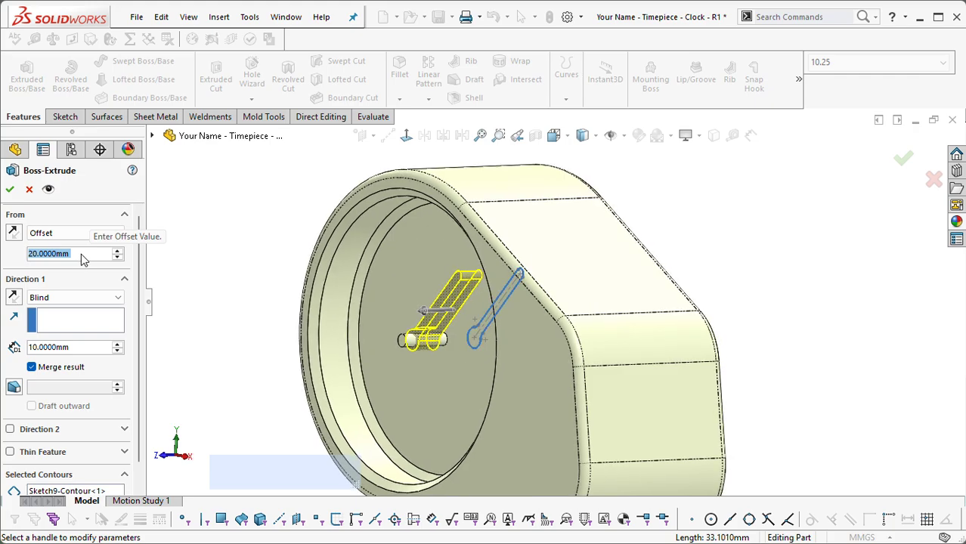
Step: Set the hand extrusion's blind depth to 5 mm
{"action": "left_click", "coordinate": [86, 348]}
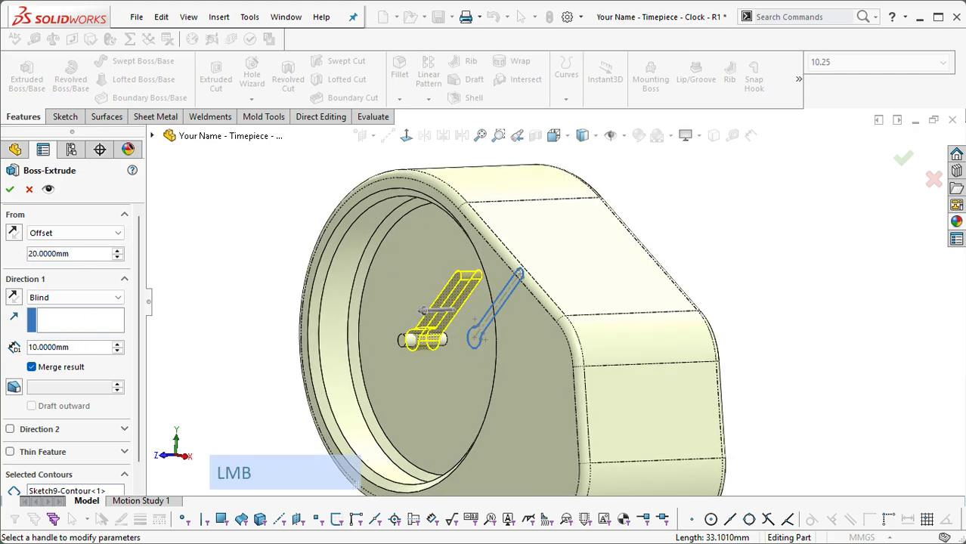
{"action": "left_click_drag", "start_coordinate": [73, 347], "coordinate": [14, 348]}
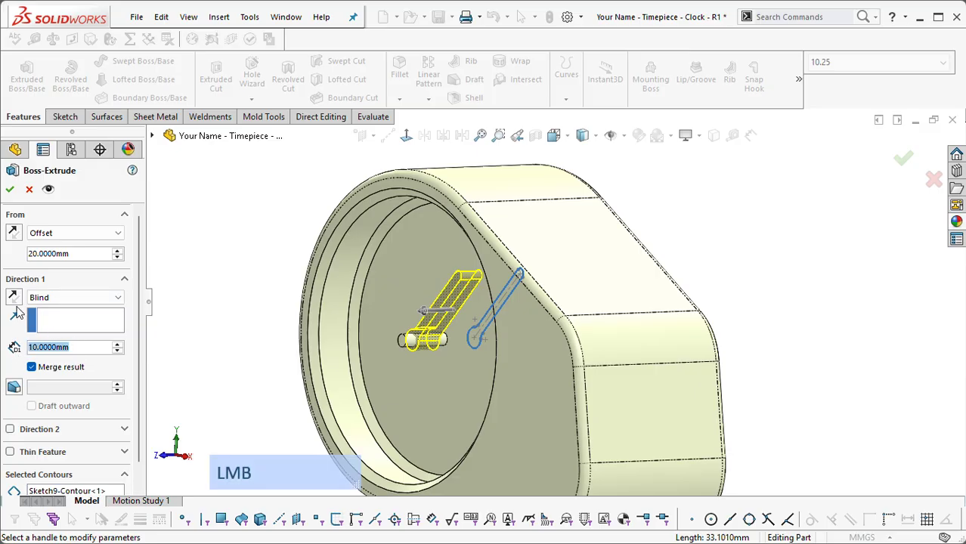
{"action": "type", "text": "5"}
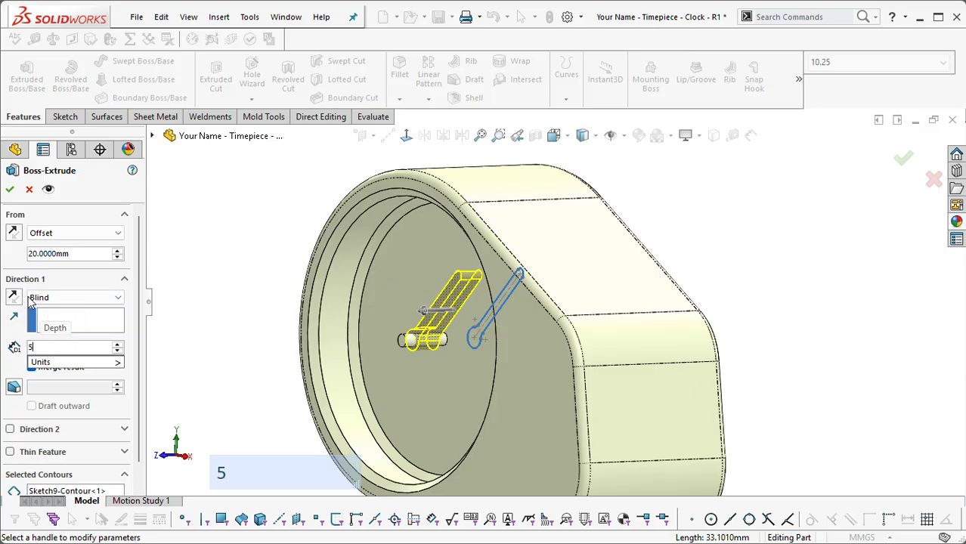
{"action": "key", "text": "Return"}
{"action": "middle_click_drag", "start_coordinate": [473, 288], "coordinate": [487, 288]}
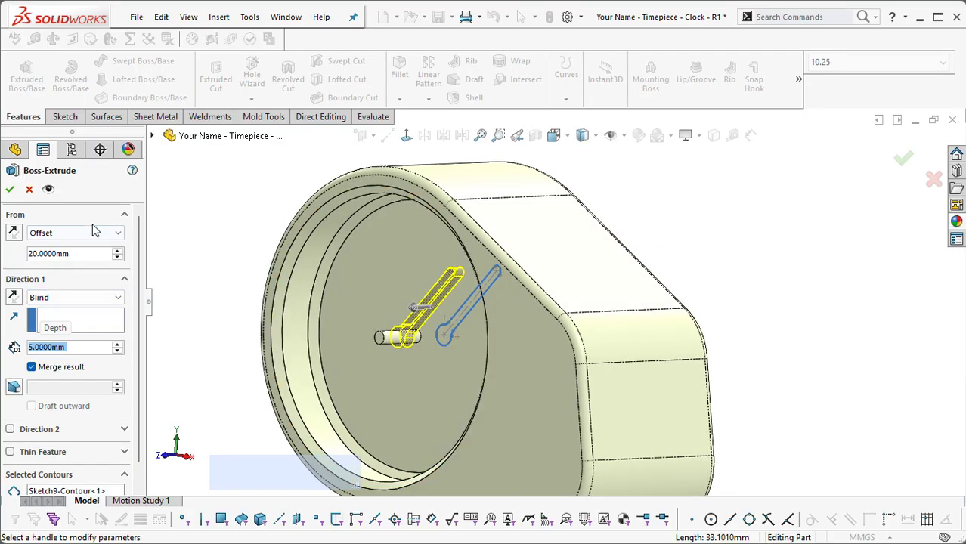
Step: Finish the minute hand's extrusion and paste a copy of its sketch onto the Front Plane
{"action": "left_click", "coordinate": [11, 190]}
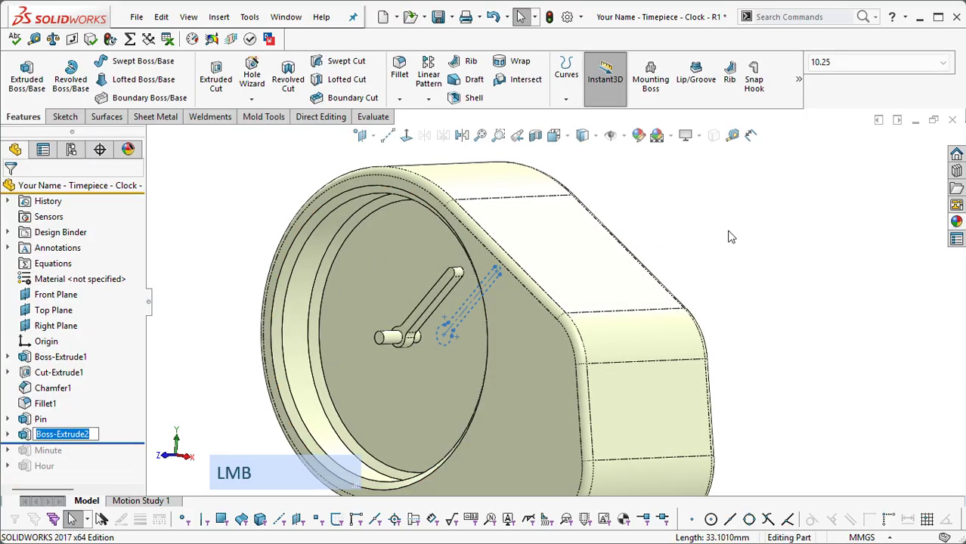
{"action": "left_click", "coordinate": [8, 435]}
{"action": "left_click", "coordinate": [63, 450]}
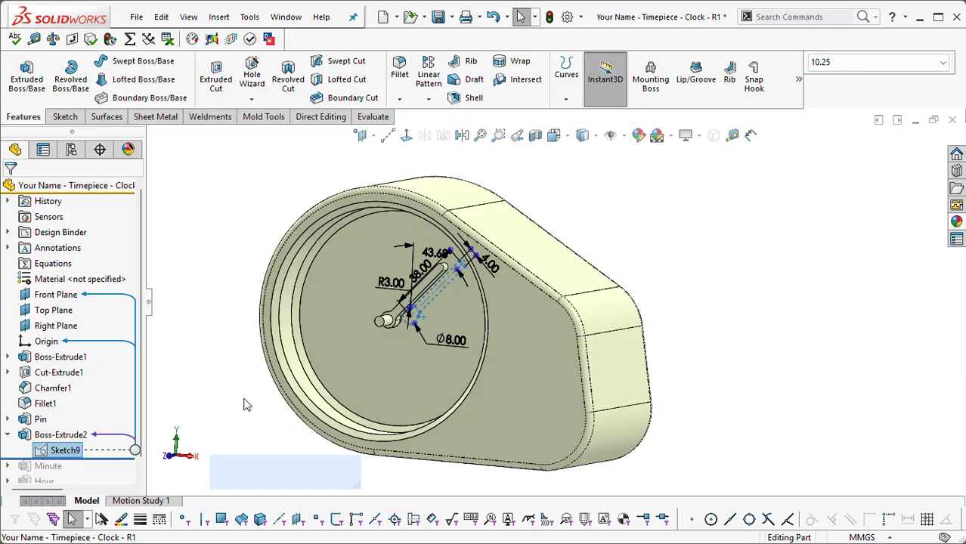
{"action": "left_click", "coordinate": [233, 369]}
{"action": "left_click", "coordinate": [56, 294]}
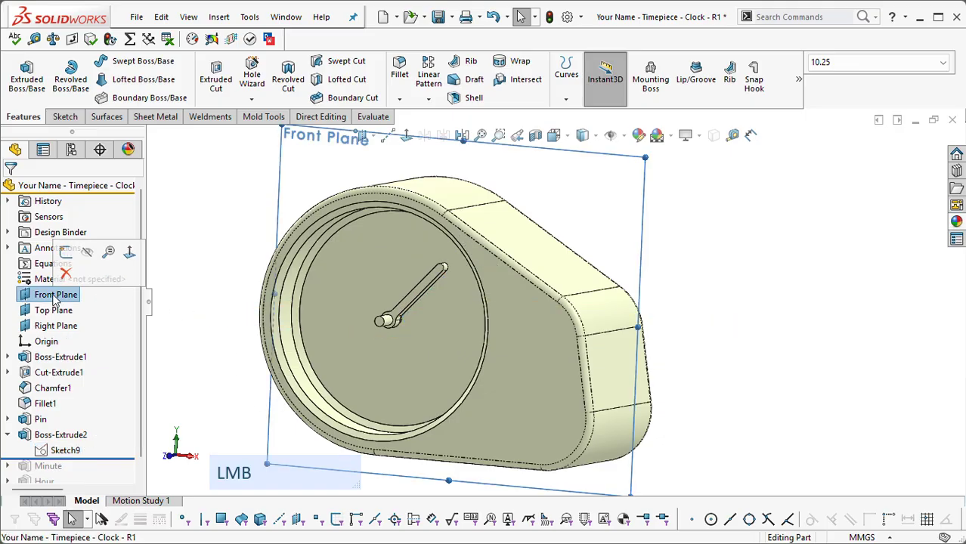
{"action": "key", "text": "ctrl+v"}
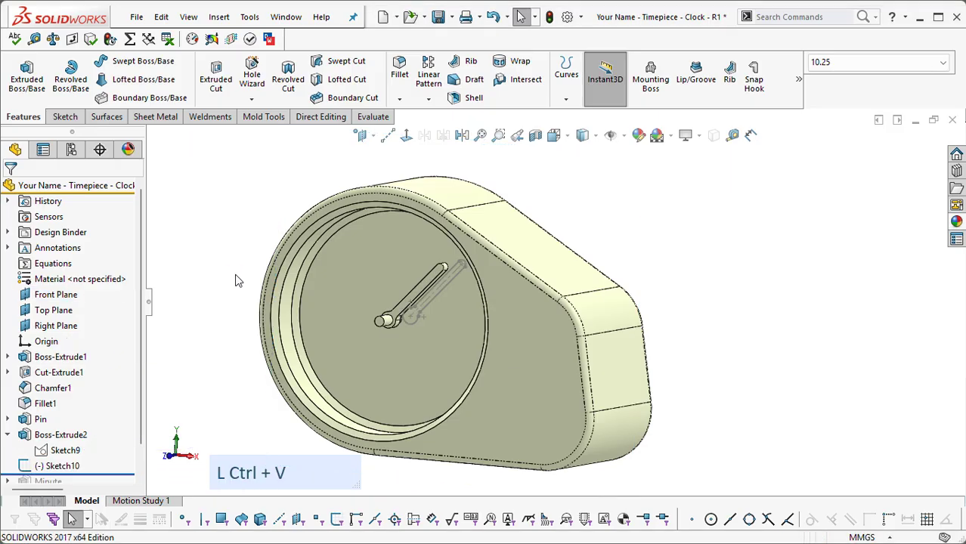
Step: Edit the copied hand sketch and attach its hub center to the origin so the sketch is fully defined
{"action": "left_click", "coordinate": [45, 466]}
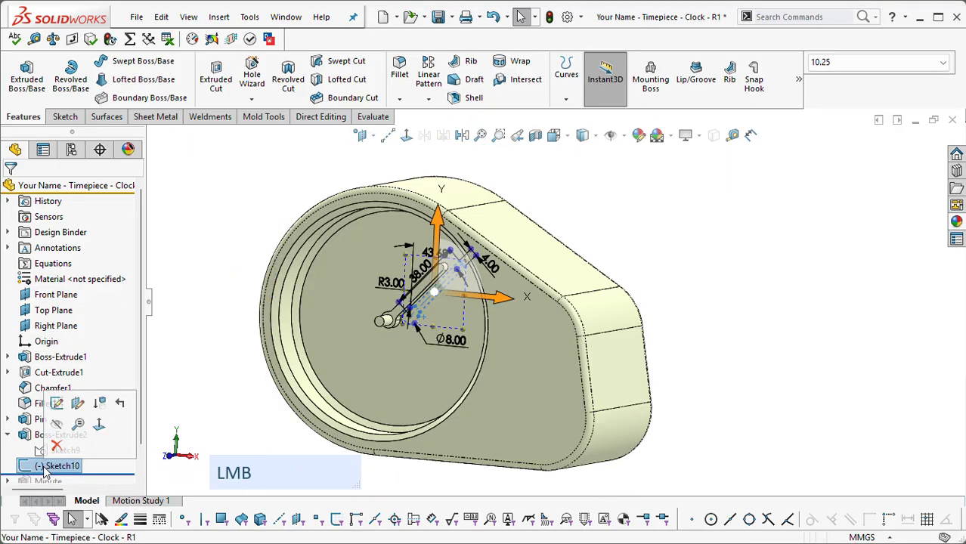
{"action": "left_click", "coordinate": [56, 404]}
{"action": "right_click", "coordinate": [748, 211]}
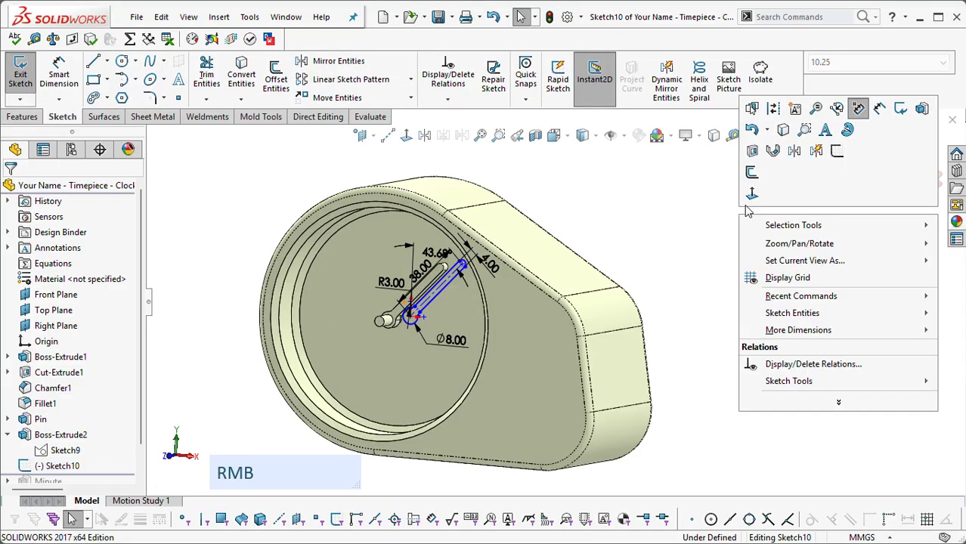
{"action": "left_click", "coordinate": [751, 193]}
{"action": "scroll", "coordinate": [642, 261], "scroll_direction": "up", "scroll_amount": 3}
{"action": "scroll", "coordinate": [448, 329], "scroll_direction": "down", "scroll_amount": 1}
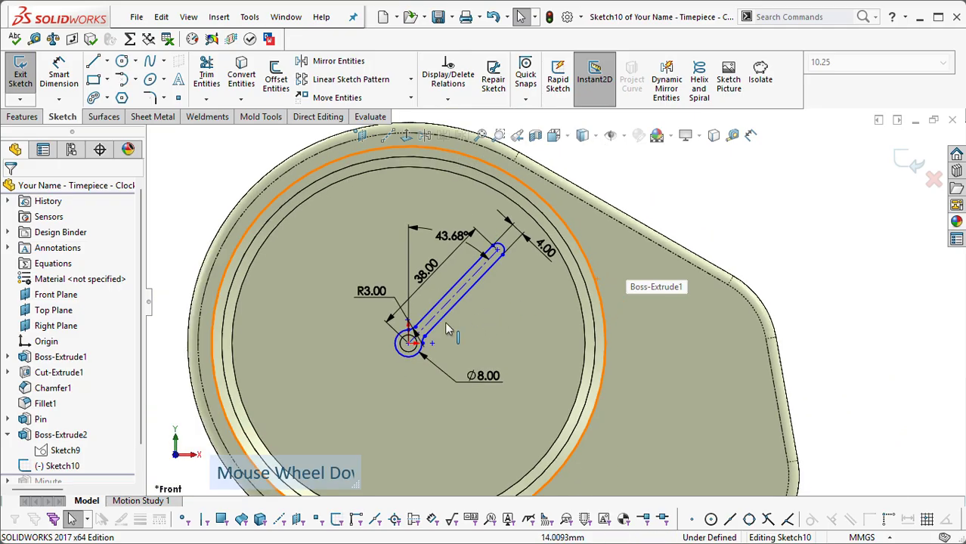
{"action": "scroll", "coordinate": [447, 329], "scroll_direction": "up", "scroll_amount": 2}
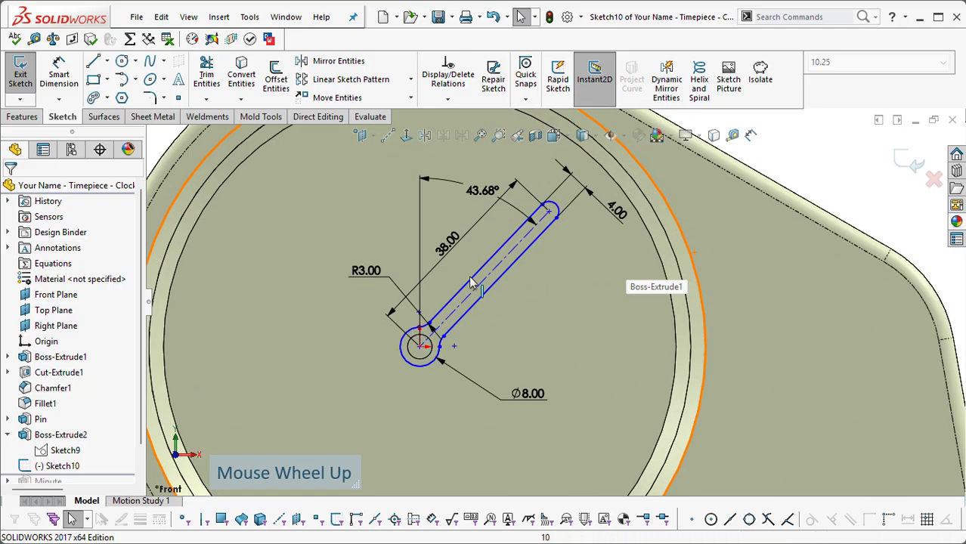
{"action": "left_click", "coordinate": [420, 348]}
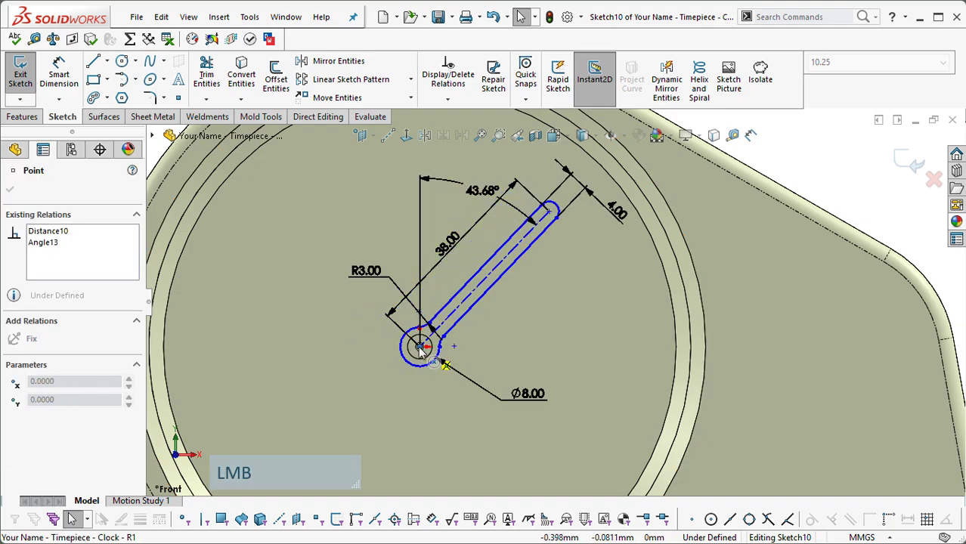
{"action": "left_click_drag", "start_coordinate": [424, 348], "coordinate": [424, 348]}
{"action": "scroll", "coordinate": [464, 329], "scroll_direction": "down", "scroll_amount": 1}
{"action": "left_click", "coordinate": [856, 167]}
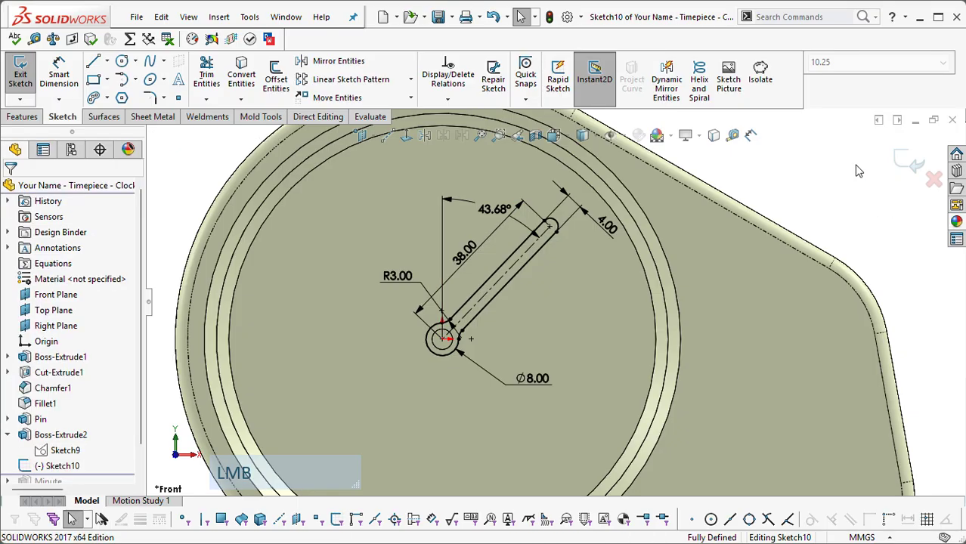
Step: Set the copied hand's hub diameter to 10 mm and its length to 30 mm
{"action": "left_click", "coordinate": [533, 377]}
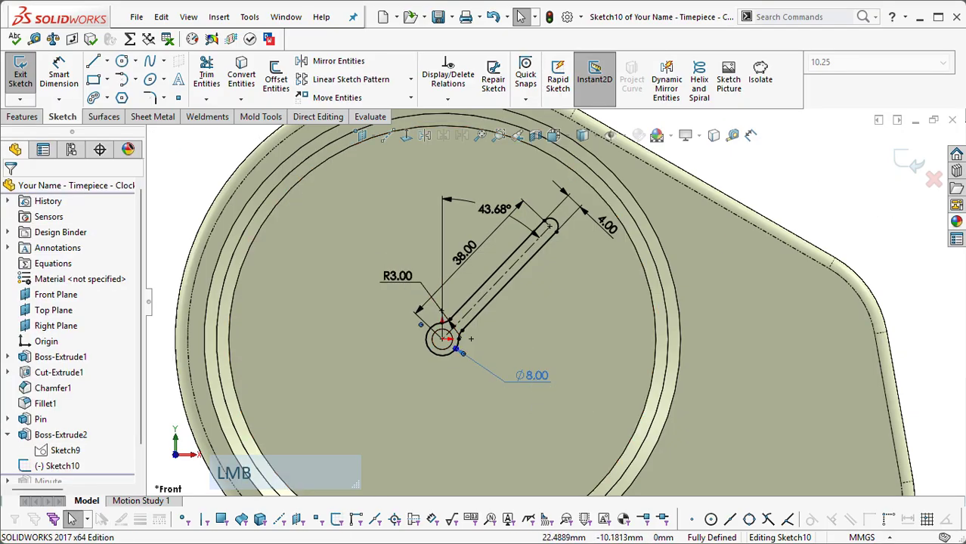
{"action": "type", "text": "1"}
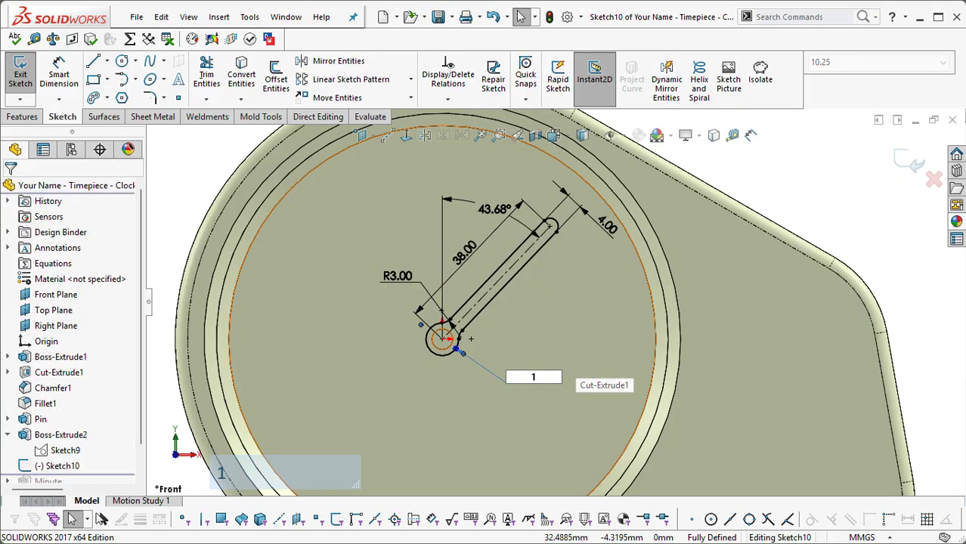
{"action": "type", "text": "0"}
{"action": "key", "text": "Return"}
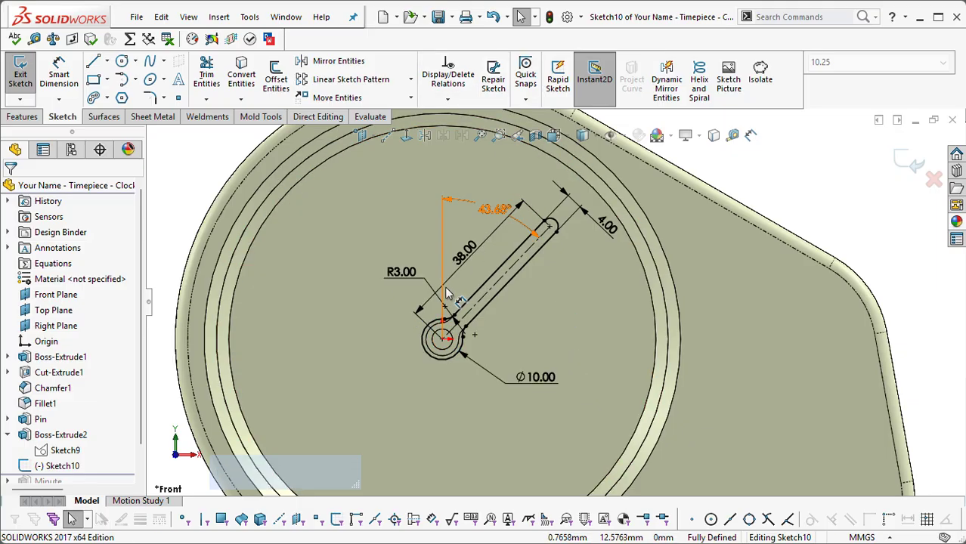
{"action": "left_click", "coordinate": [462, 257]}
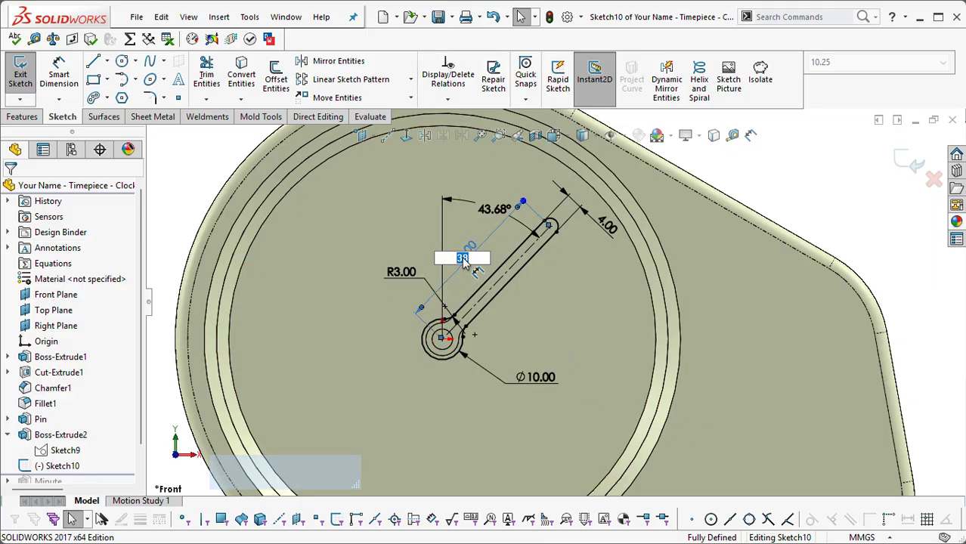
{"action": "type", "text": "30"}
{"action": "key", "text": "Return"}
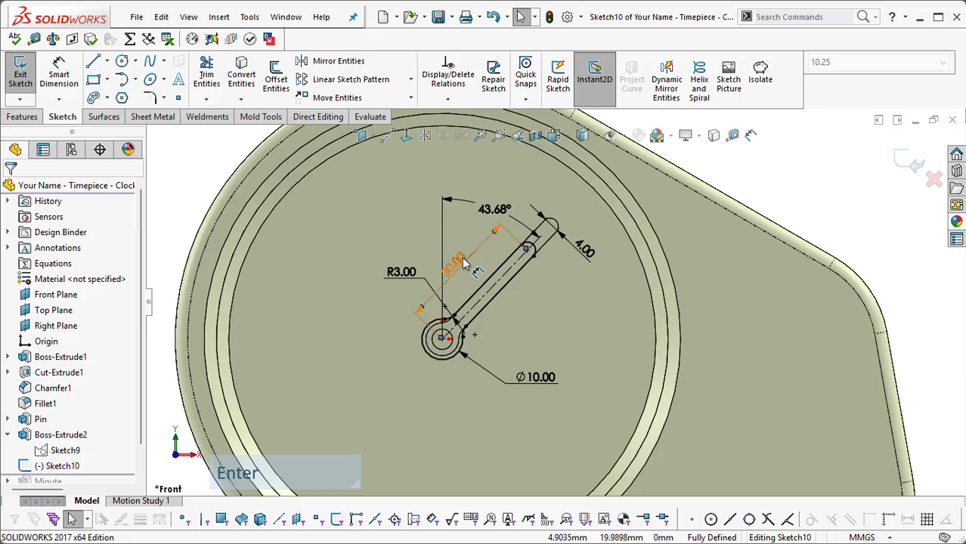
Step: Set the copied hand's width to 6 mm and exit the sketch
{"action": "left_click", "coordinate": [596, 255]}
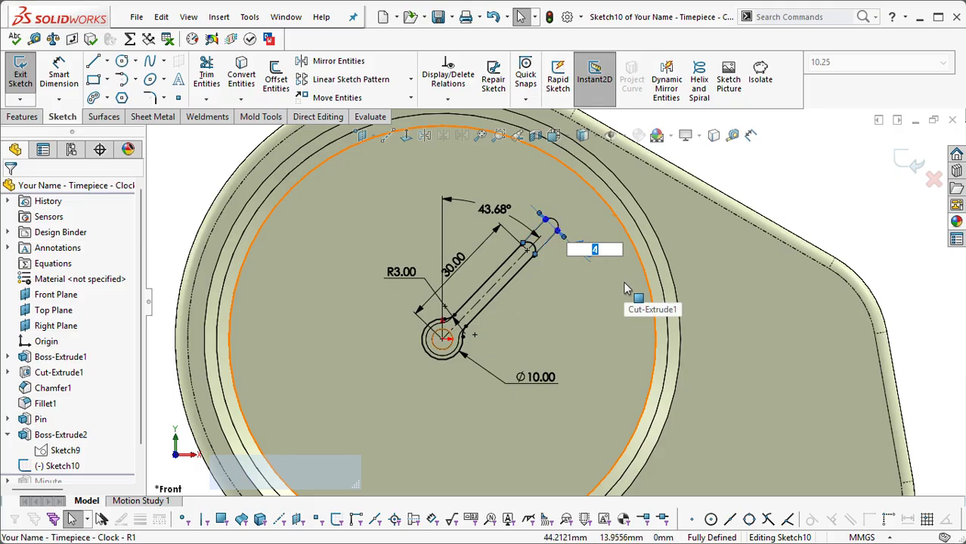
{"action": "type", "text": "6"}
{"action": "key", "text": "Return"}
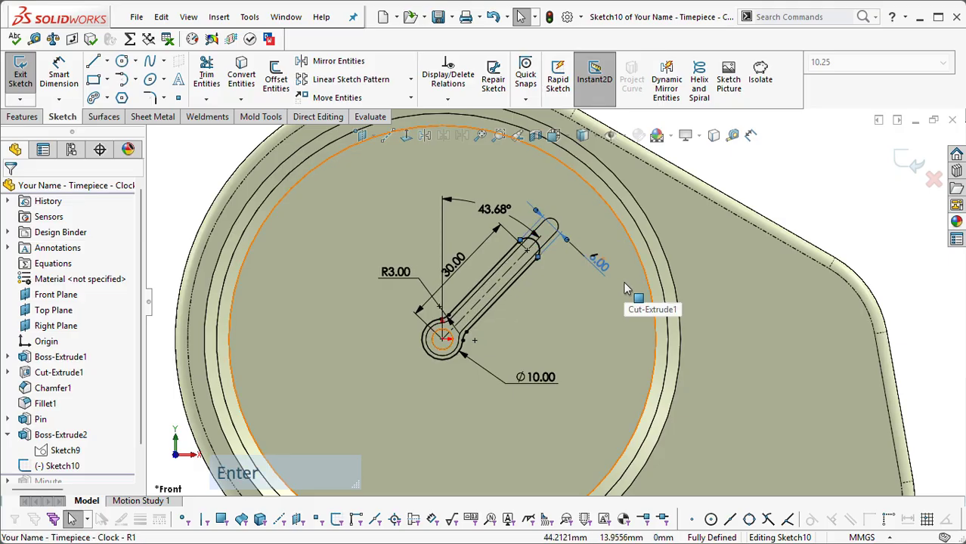
{"action": "left_click", "coordinate": [916, 170]}
Step: Start a boss extrusion of the shorter hand's sketch that begins at an offset of 35 mm from the sketch plane
{"action": "scroll", "coordinate": [815, 210], "scroll_direction": "down", "scroll_amount": 3}
{"action": "mouse_move", "coordinate": [574, 270]}
{"action": "middle_mouse_down"}
{"action": "mouse_move", "coordinate": [556, 297]}
{"action": "mouse_move", "coordinate": [546, 287]}
{"action": "middle_mouse_up"}
{"action": "left_click", "coordinate": [547, 286]}
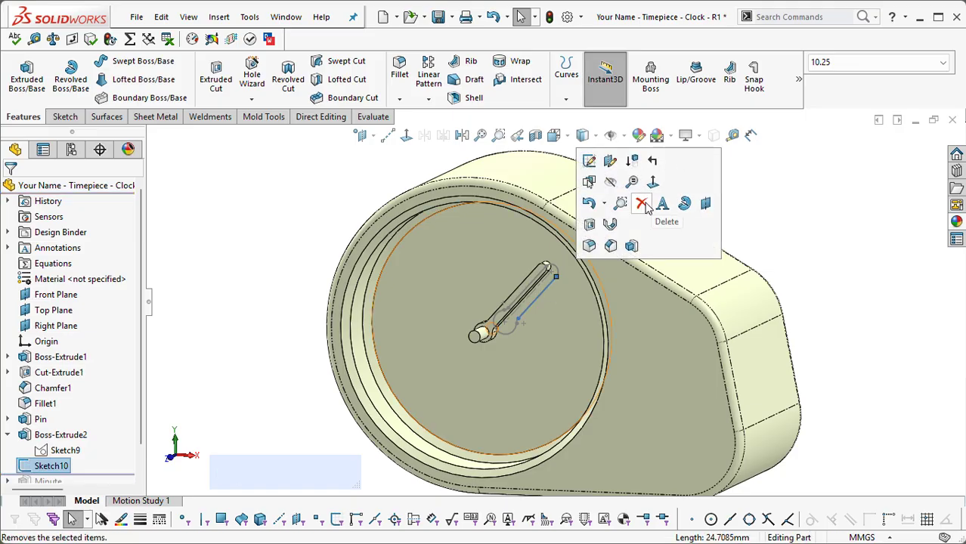
{"action": "left_click", "coordinate": [632, 244]}
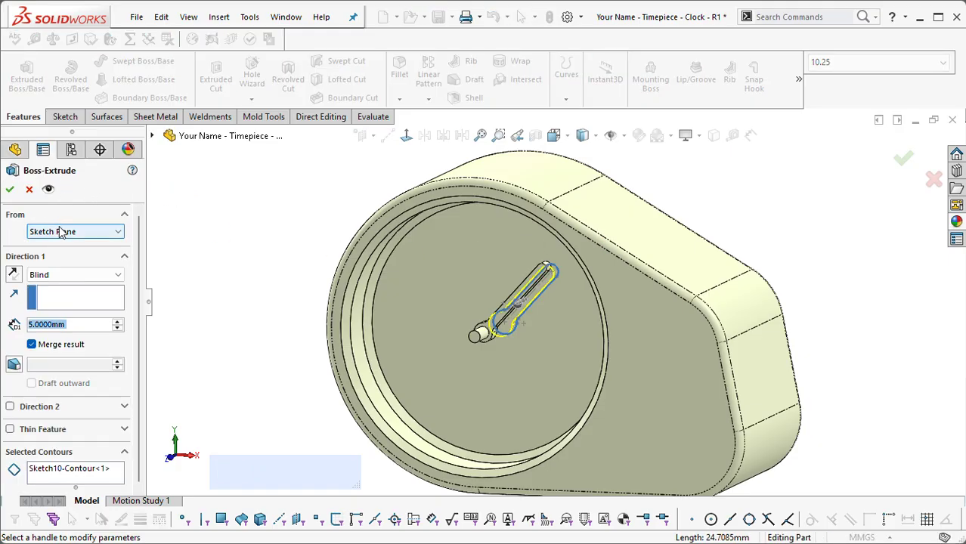
{"action": "left_click", "coordinate": [63, 232]}
{"action": "left_click", "coordinate": [42, 272]}
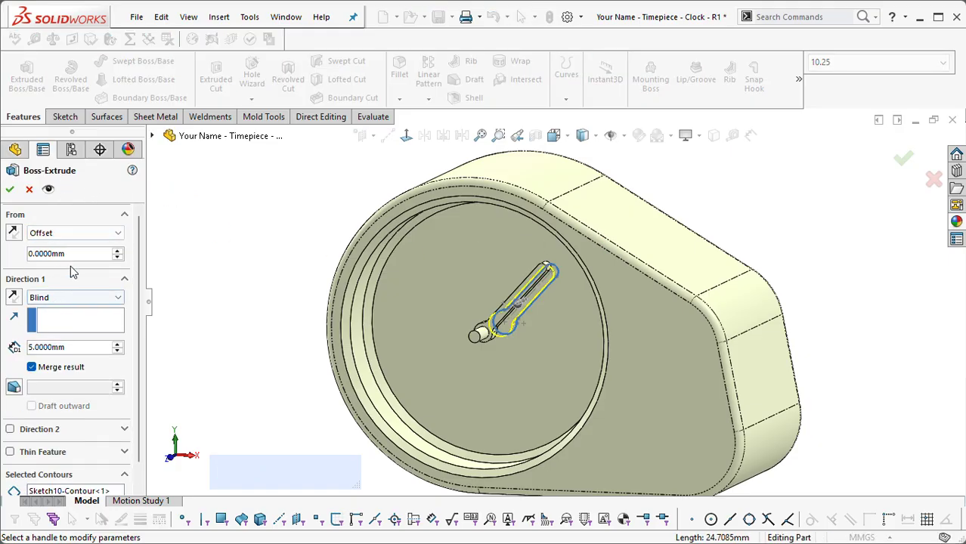
{"action": "left_click", "coordinate": [71, 256]}
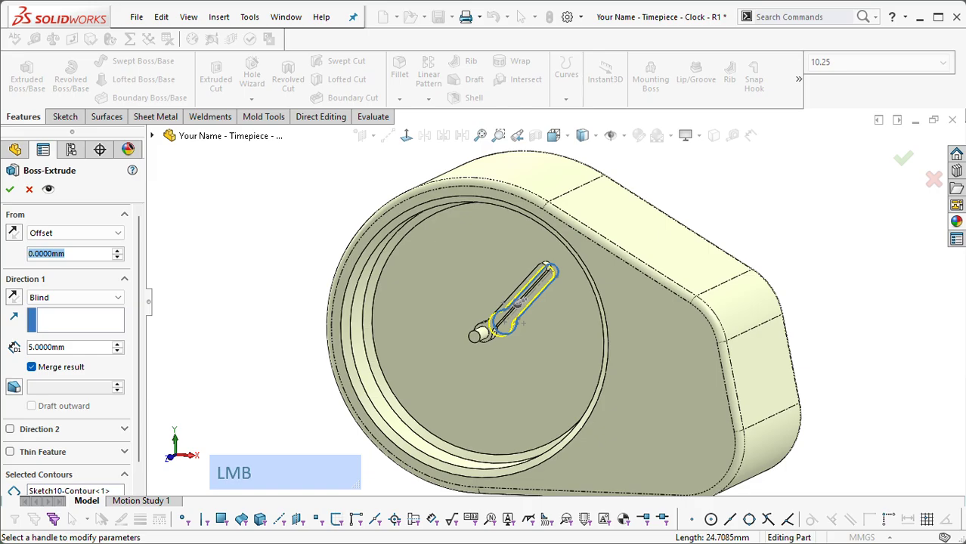
{"action": "type", "text": "35"}
{"action": "key", "text": "Return"}
{"action": "middle_click_drag", "start_coordinate": [283, 341], "coordinate": [425, 290]}
{"action": "scroll", "coordinate": [425, 280], "scroll_direction": "down", "scroll_amount": 2}
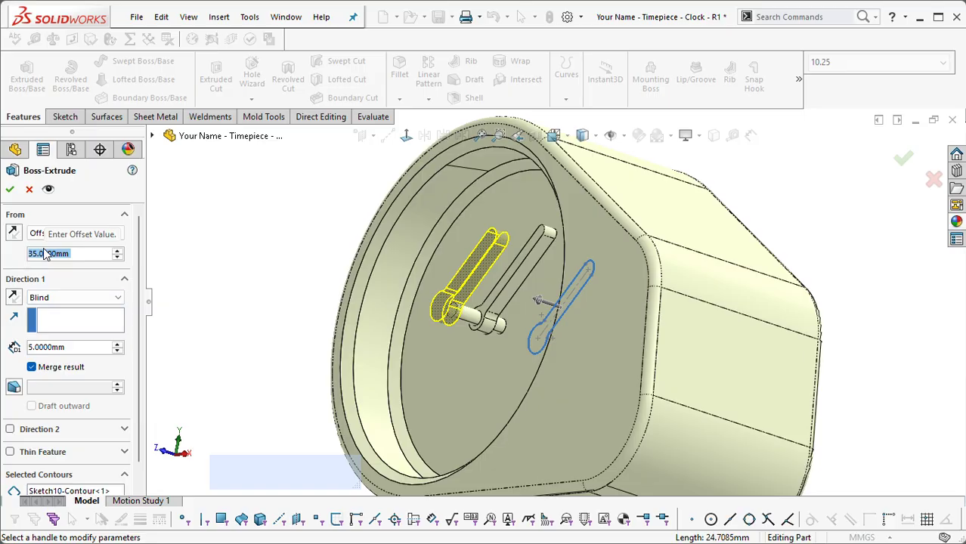
Step: Try a start offset of 30 mm for the shorter hand's extrusion and return it to 35 mm
{"action": "type", "text": "30"}
{"action": "key", "text": "Return"}
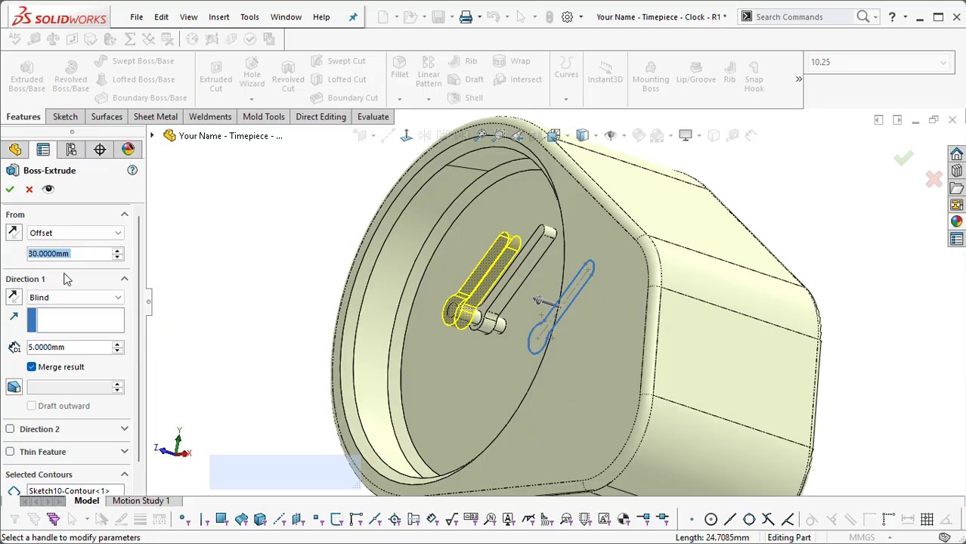
{"action": "type", "text": "35"}
{"action": "key", "text": "Return"}
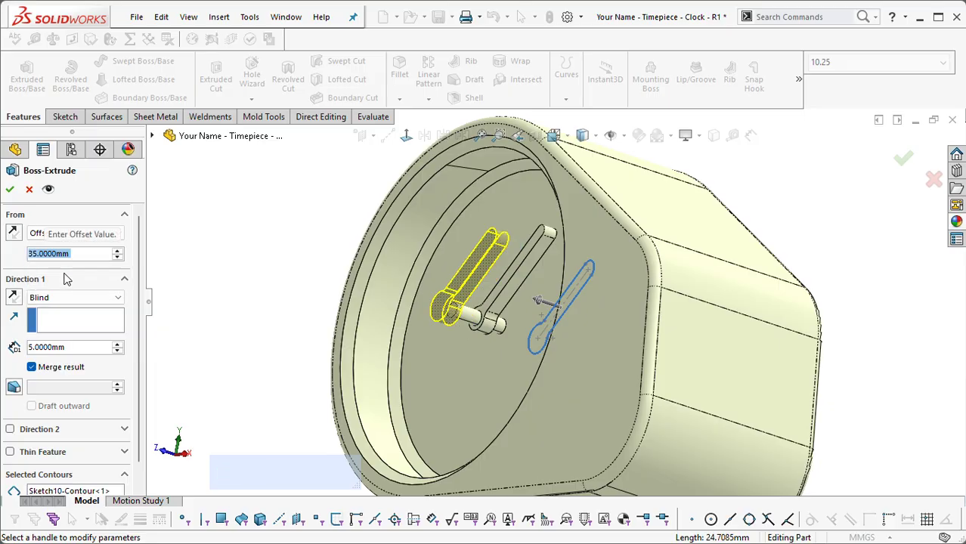
Step: Set the shorter hand's blind extrusion depth to 4 mm and finish the extrusion
{"action": "left_click", "coordinate": [73, 348]}
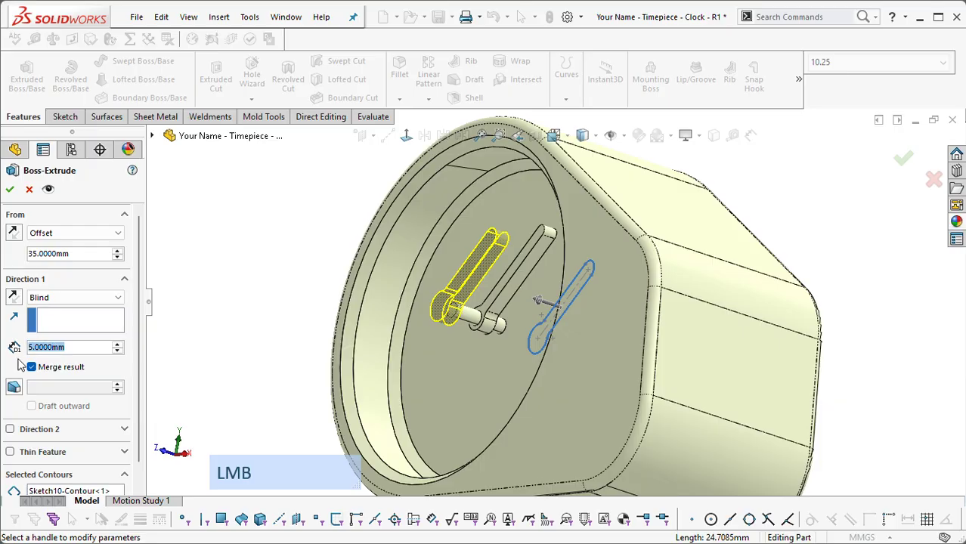
{"action": "type", "text": "4"}
{"action": "key", "text": "Return"}
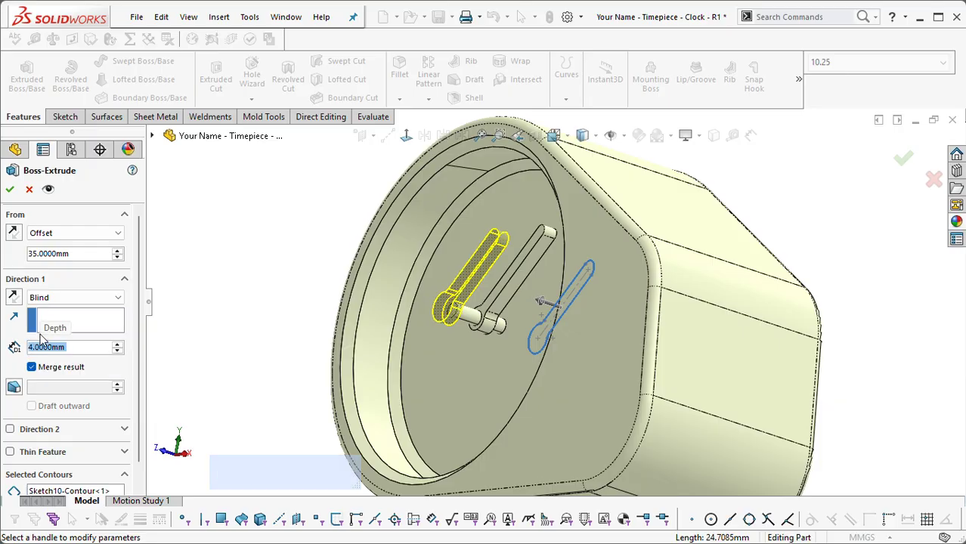
{"action": "left_click", "coordinate": [10, 190]}
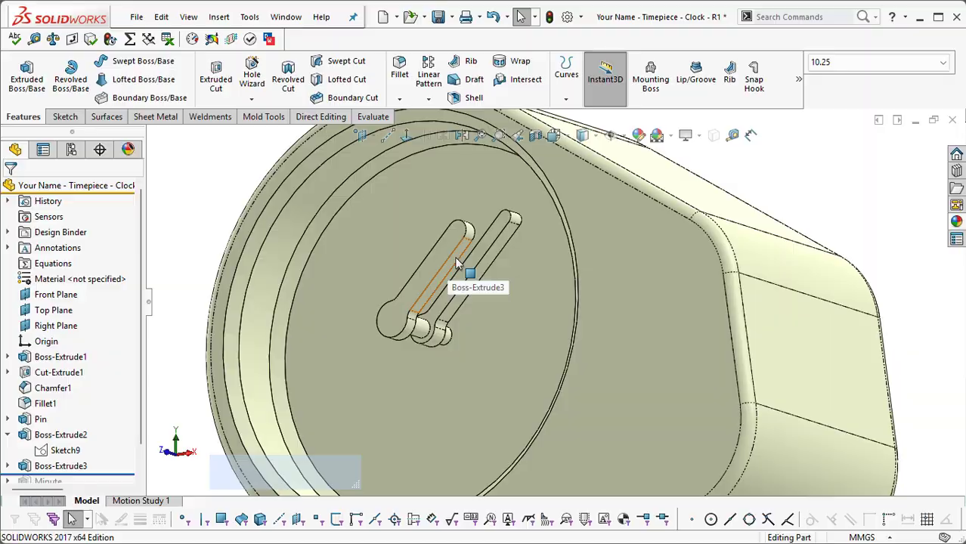
Step: Move the shorter hand's start offset dimension clear of the body and use its handle to slide the hand back along the pin
{"action": "left_click", "coordinate": [456, 263]}
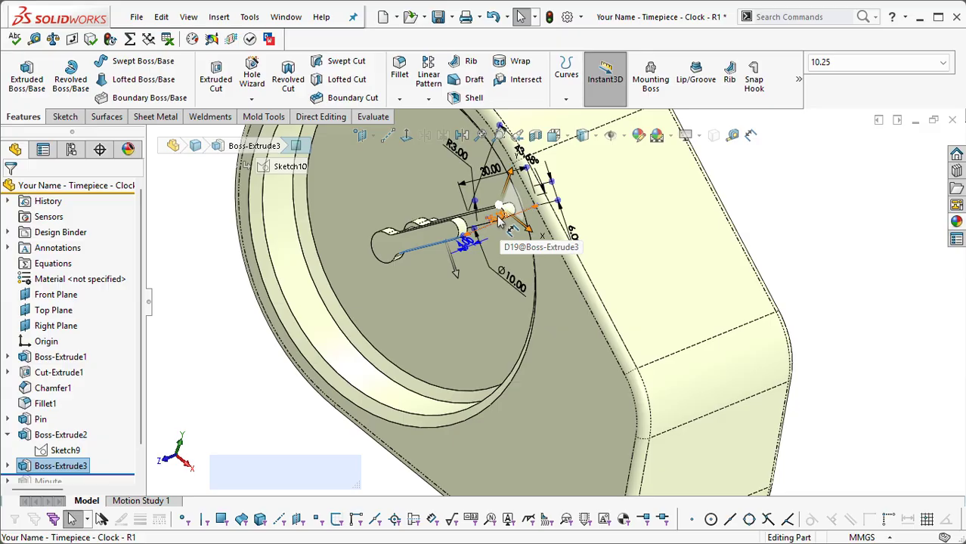
{"action": "key", "text": "ctrl+space"}
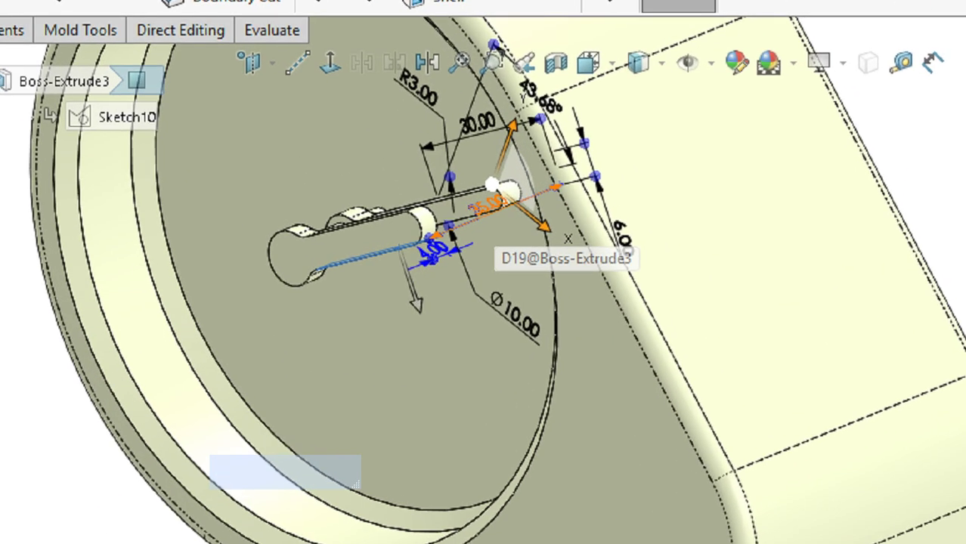
{"action": "key", "text": "ctrl+space"}
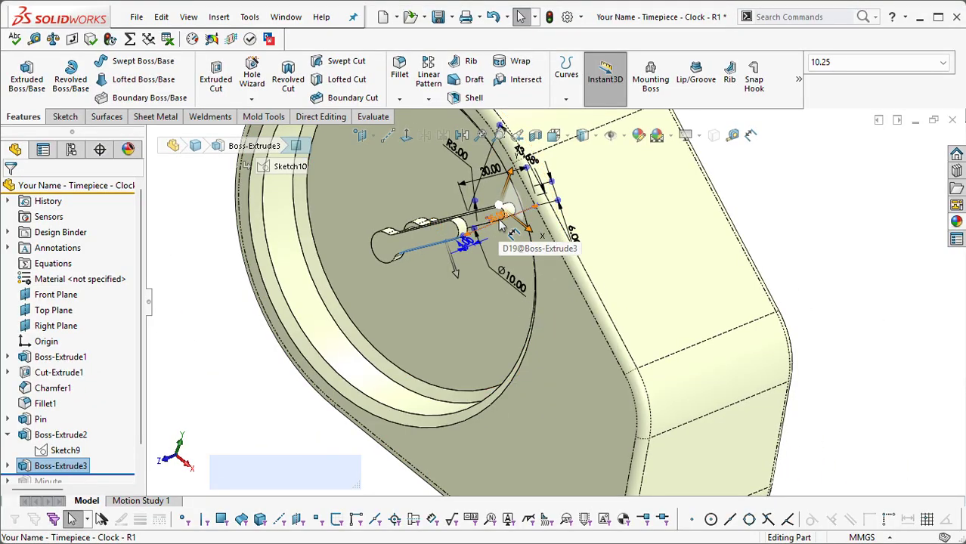
{"action": "left_click_drag", "start_coordinate": [499, 225], "coordinate": [881, 424]}
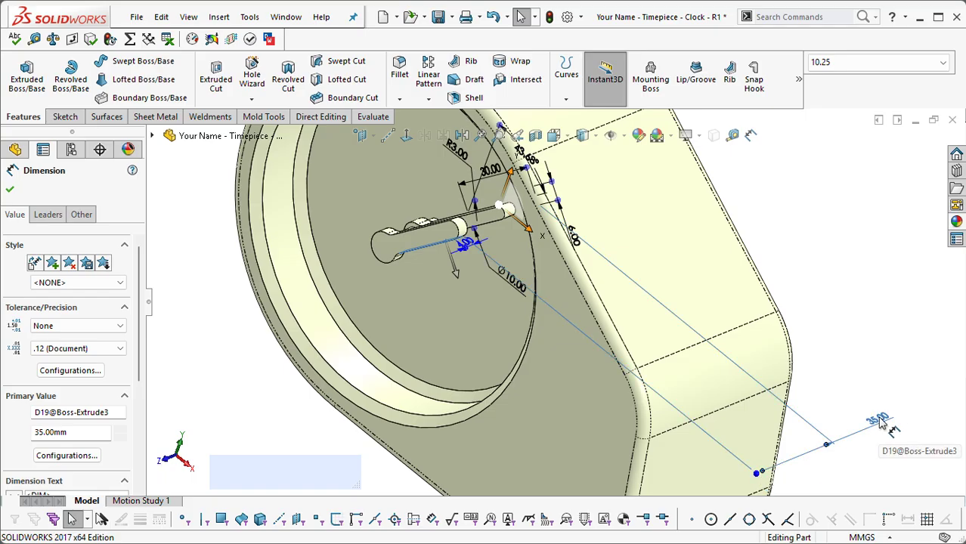
{"action": "left_click_drag", "start_coordinate": [757, 471], "coordinate": [794, 491]}
{"action": "left_click", "coordinate": [873, 330]}
{"action": "scroll", "coordinate": [807, 262], "scroll_direction": "down", "scroll_amount": 2}
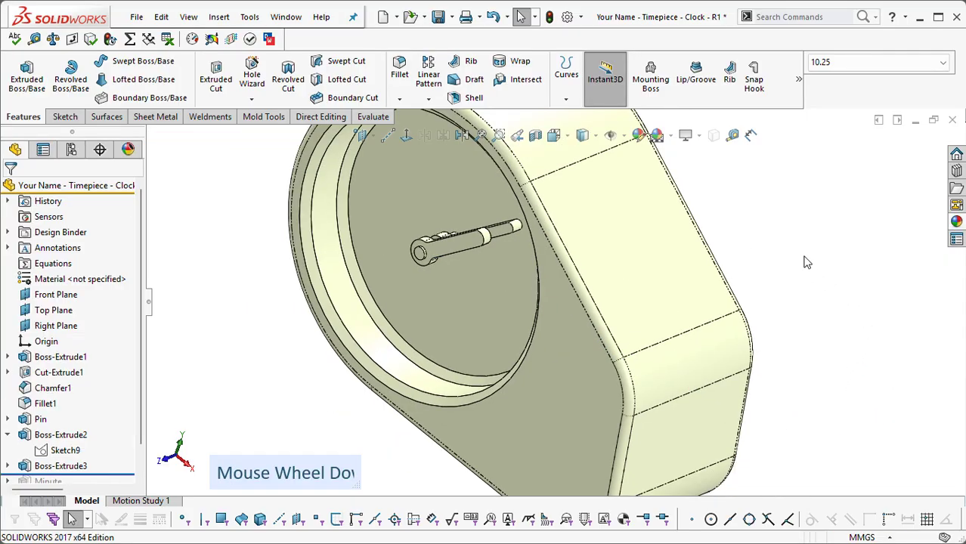
Step: Swing the shorter hand around the origin with its angle dimension's handle to about 174 degrees from the vertical
{"action": "middle_click_drag", "start_coordinate": [394, 245], "coordinate": [425, 278]}
{"action": "left_click", "coordinate": [467, 266]}
{"action": "left_click_drag", "start_coordinate": [430, 231], "coordinate": [279, 386]}
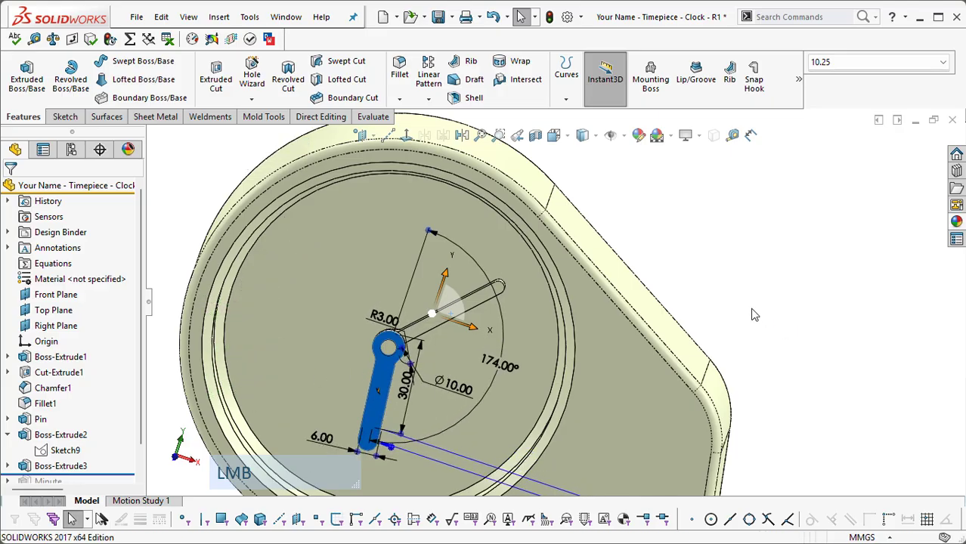
{"action": "middle_click_drag", "start_coordinate": [739, 267], "coordinate": [662, 216]}
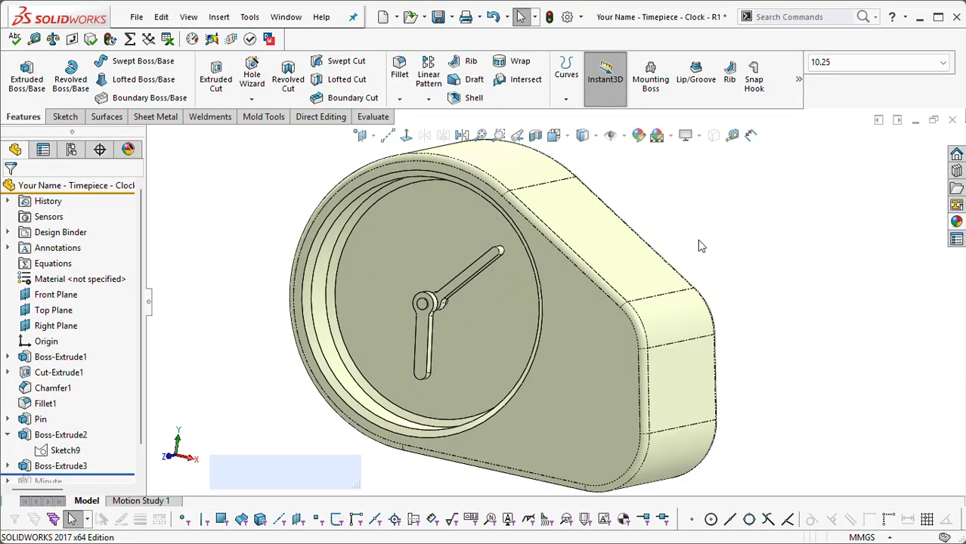